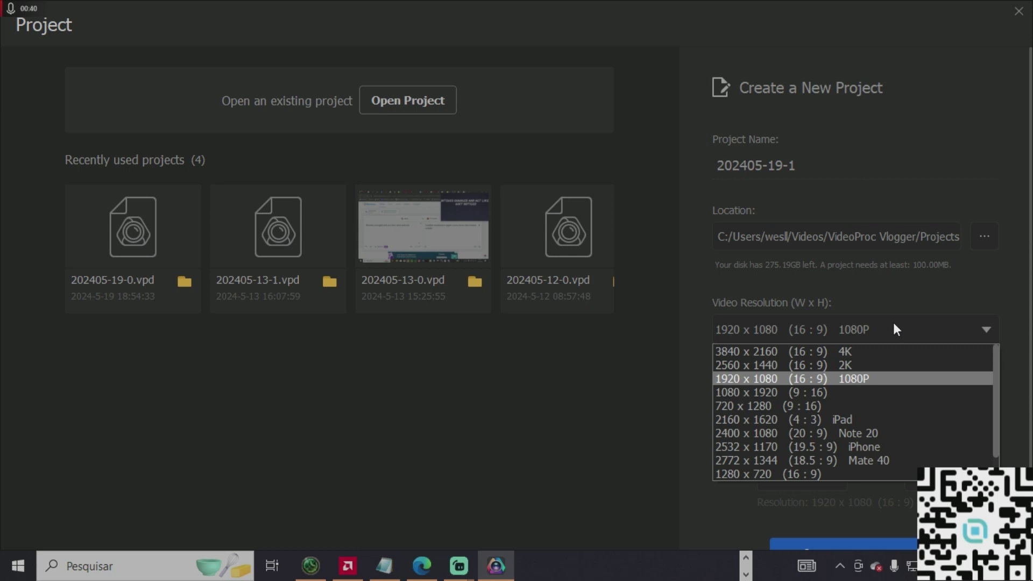
# Review the video resolution choices, the save folder and the frame rate choices for the new project without changing them
pyautogui.click(894, 324)
pyautogui.click(894, 324)
pyautogui.click(894, 327)
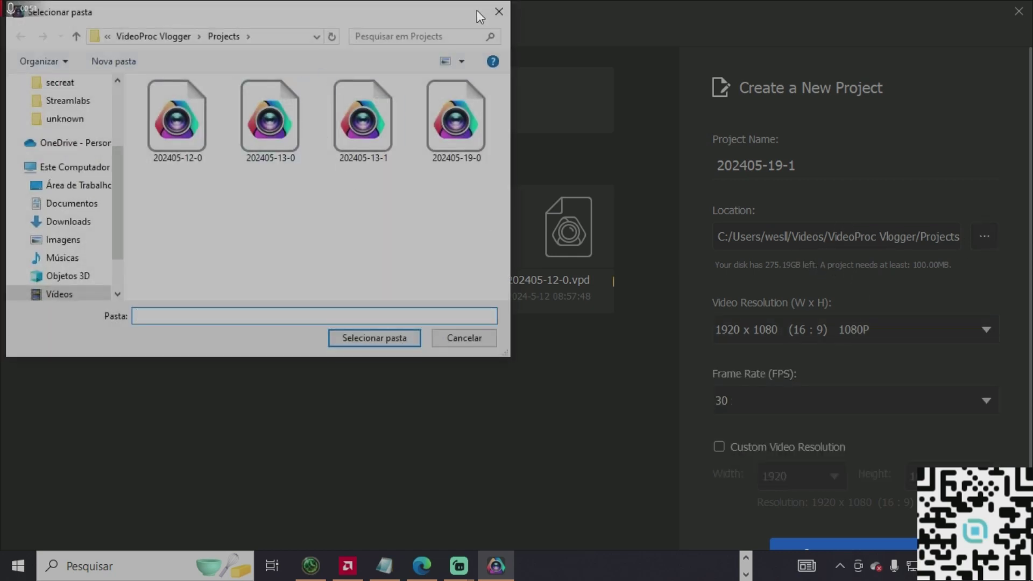
pyautogui.click(499, 11)
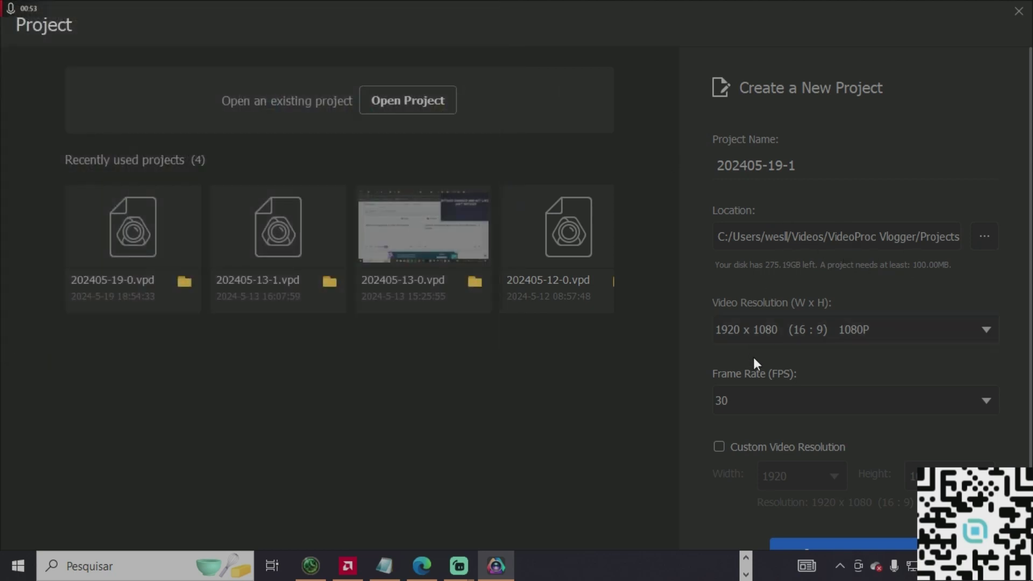
pyautogui.click(821, 398)
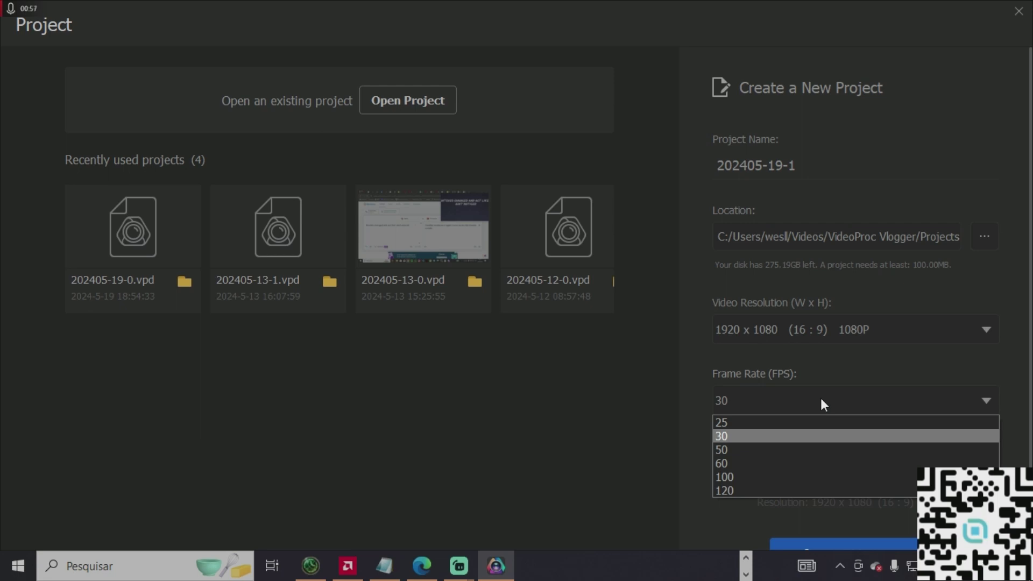
pyautogui.click(821, 400)
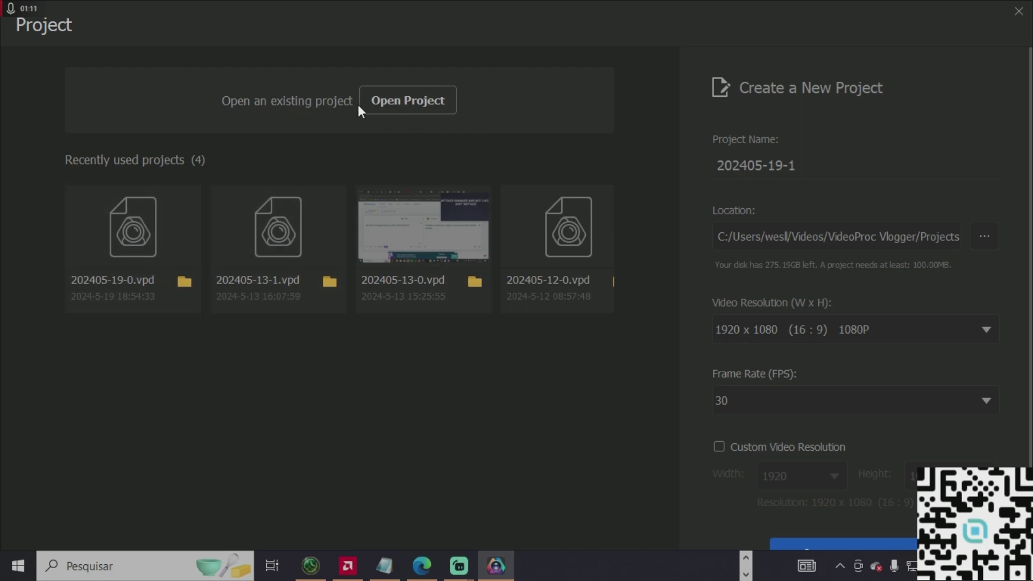
# Create the new project at 1920 x 1080 and 30 FPS, and dismiss the license login dialog
pyautogui.scroll(-2, 904, 507)
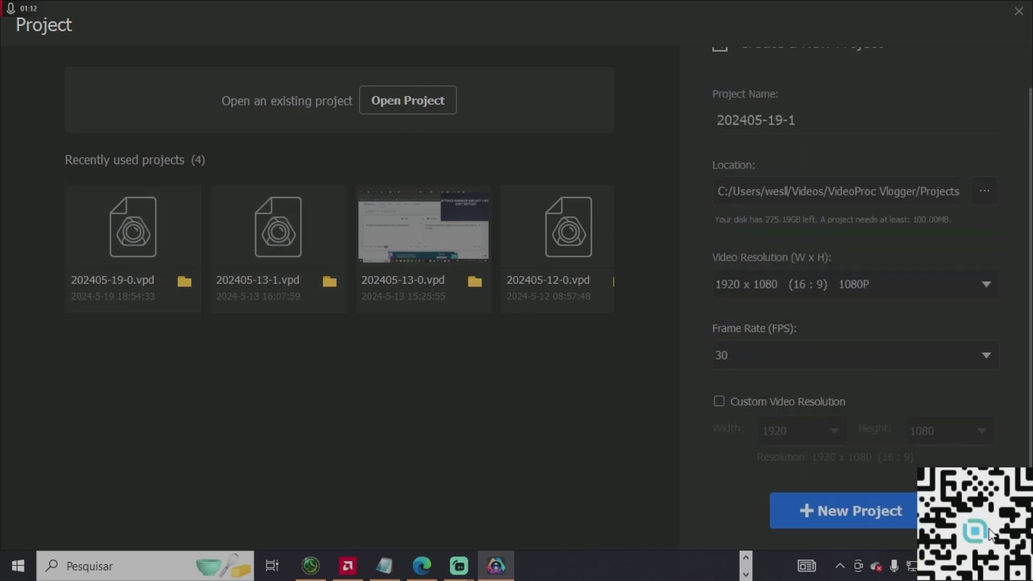
pyautogui.click(873, 496)
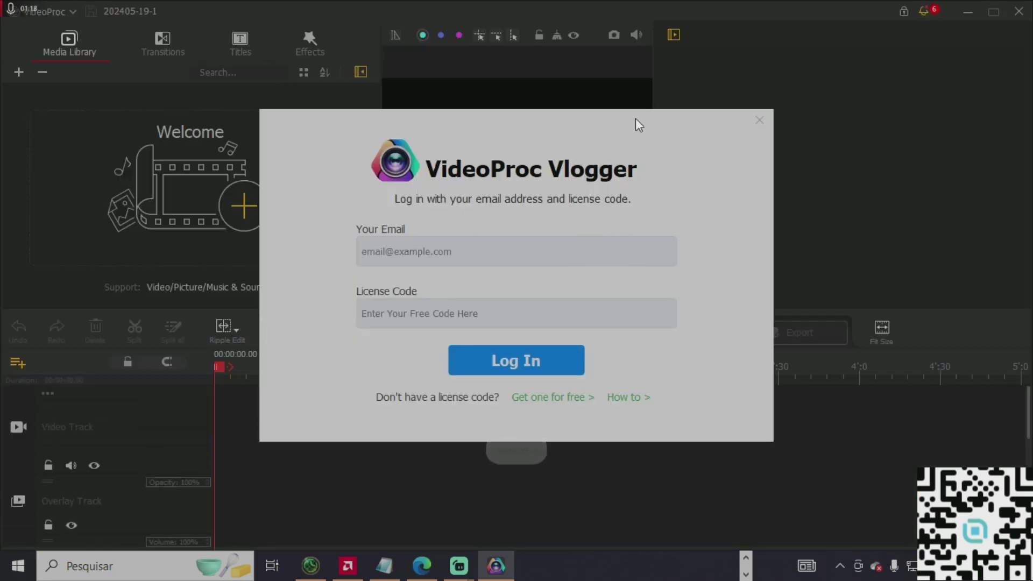
pyautogui.moveTo(660, 139); pyautogui.dragTo(636, 141)
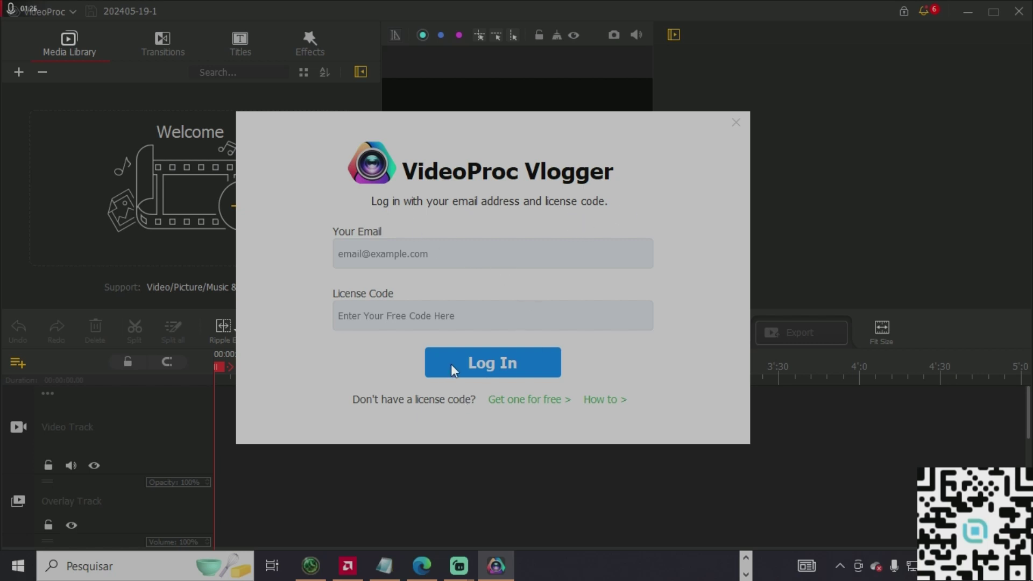
pyautogui.click(735, 123)
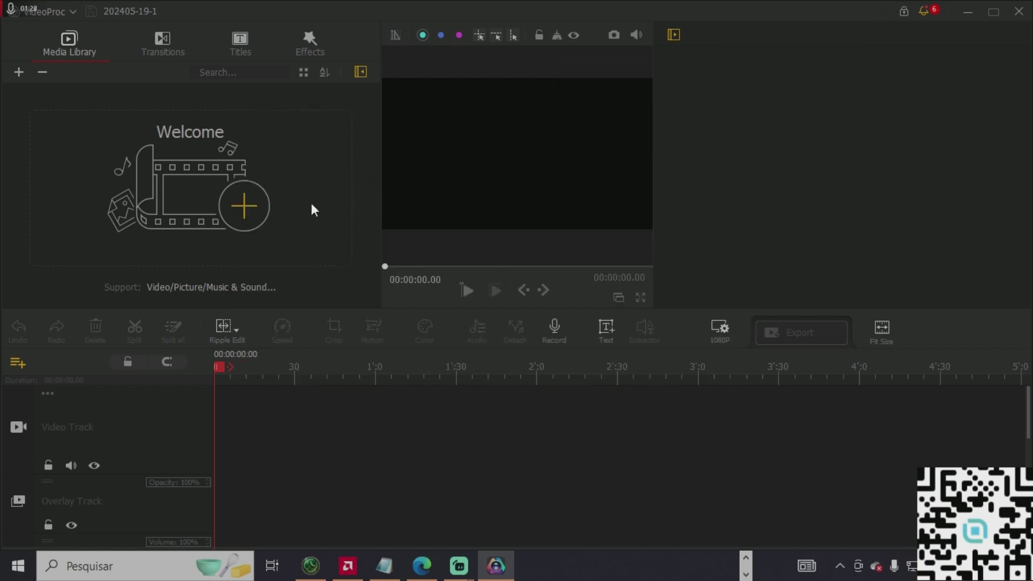
pyautogui.click(246, 221)
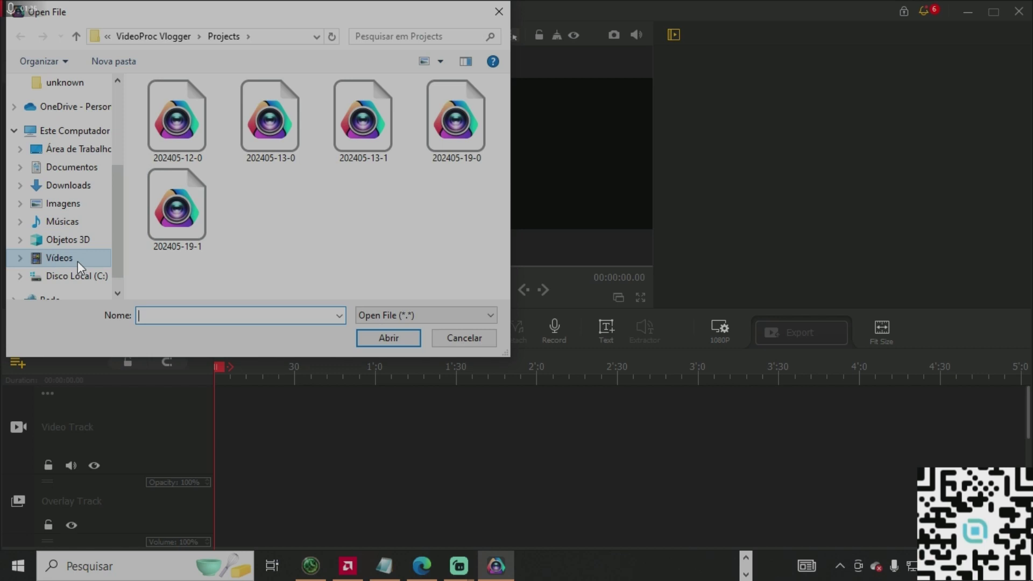
pyautogui.click(76, 261)
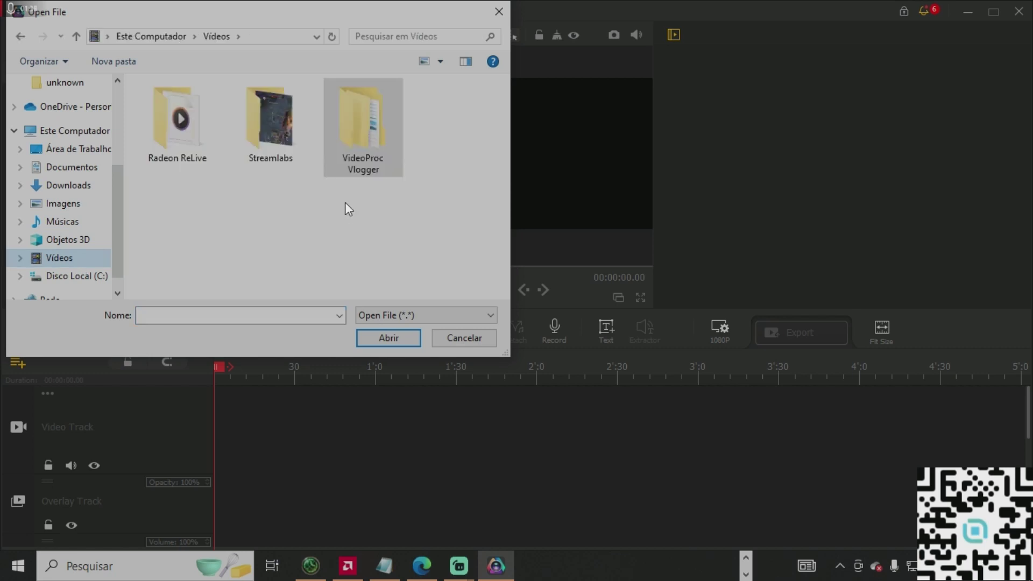
pyautogui.doubleClick(283, 131)
pyautogui.click(210, 131)
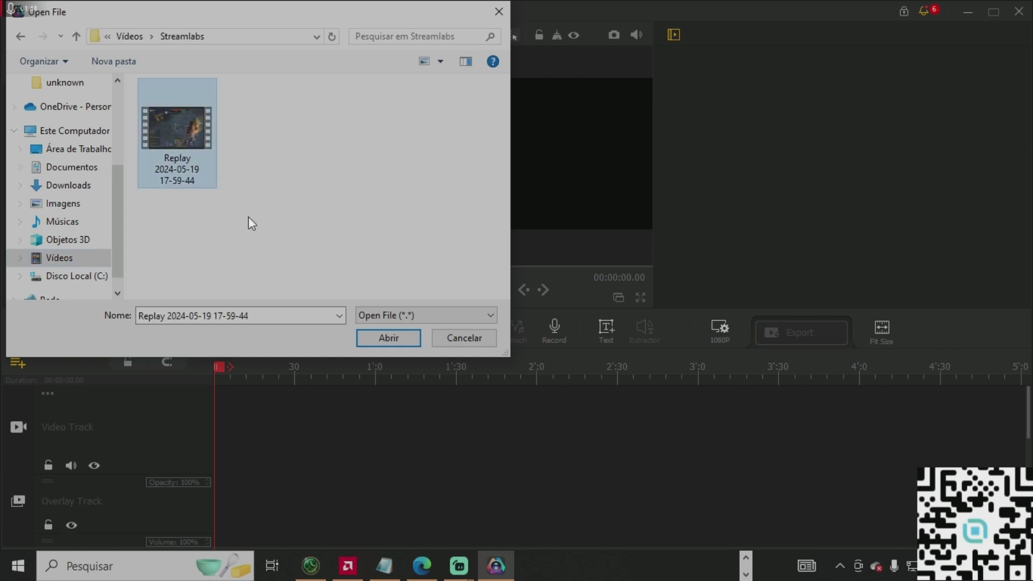
pyautogui.click(385, 338)
# Place the imported Replay clip at the start of the video track and briefly preview it
pyautogui.click(196, 133)
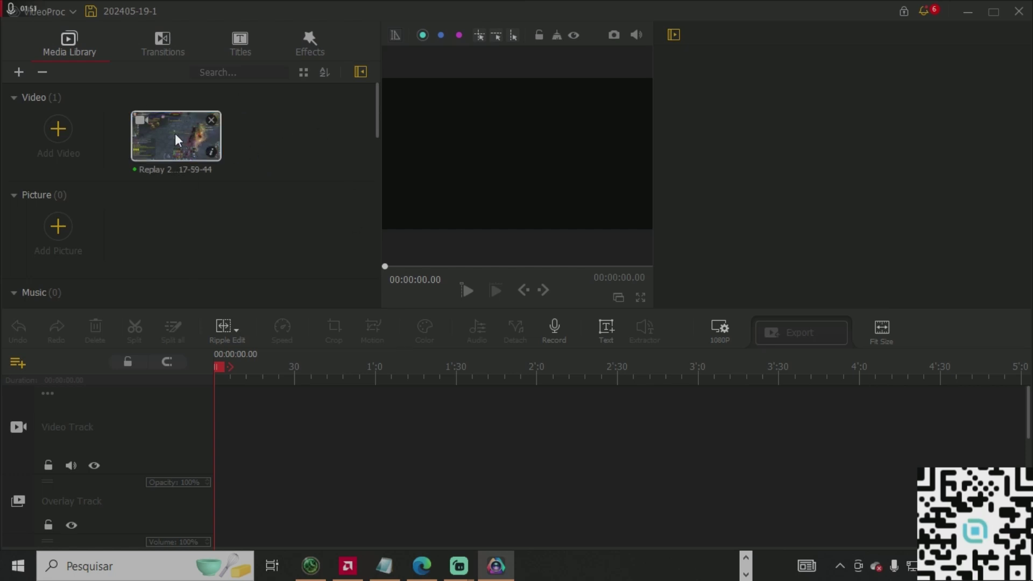
pyautogui.moveTo(178, 134)
pyautogui.mouseDown()
pyautogui.moveTo(169, 132)
pyautogui.moveTo(224, 188)
pyautogui.moveTo(276, 390)
pyautogui.mouseUp()
pyautogui.moveTo(220, 360)
pyautogui.mouseDown()
pyautogui.moveTo(238, 369)
pyautogui.moveTo(218, 371)
pyautogui.mouseUp()
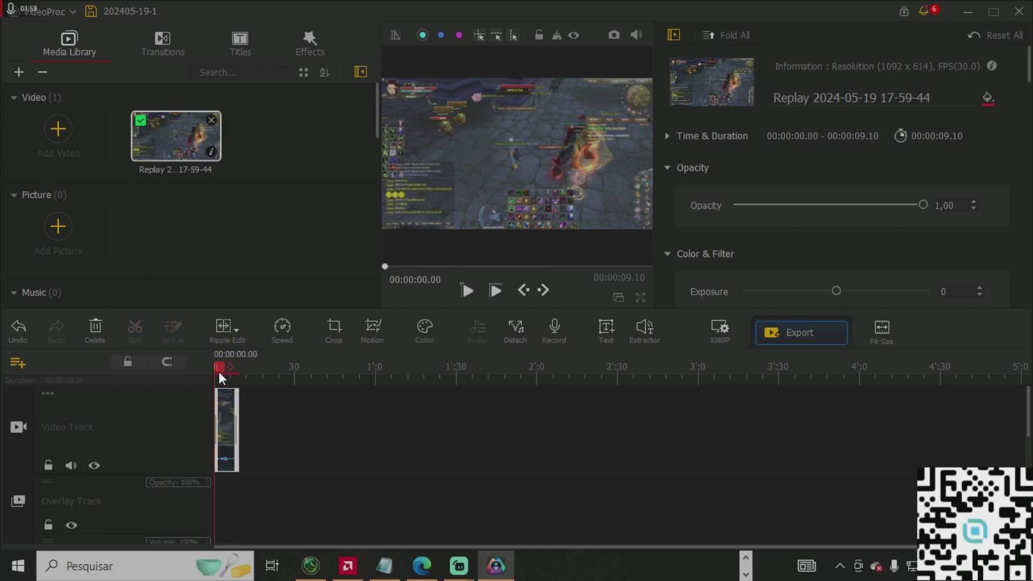
pyautogui.click(468, 294)
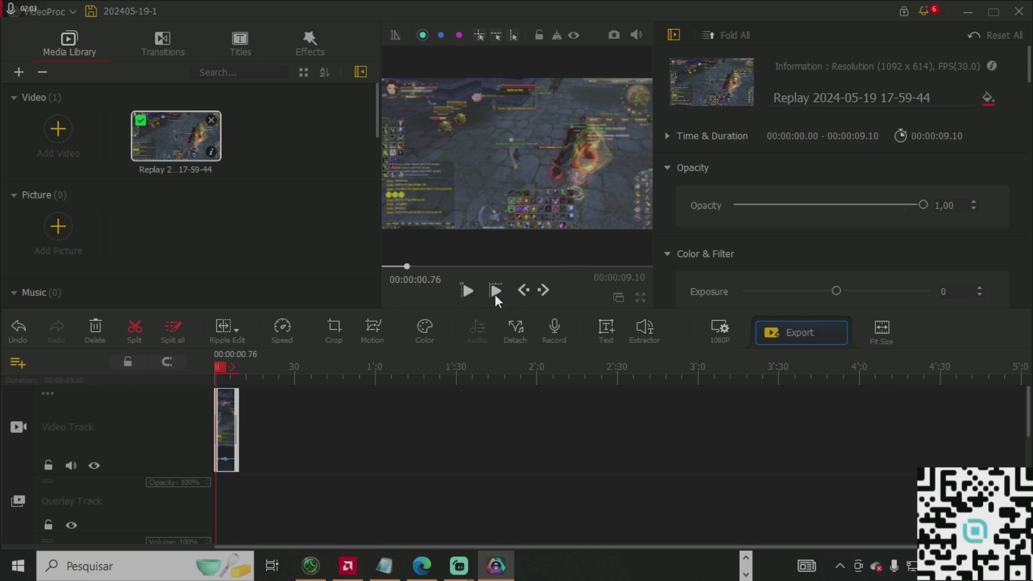
pyautogui.click(496, 291)
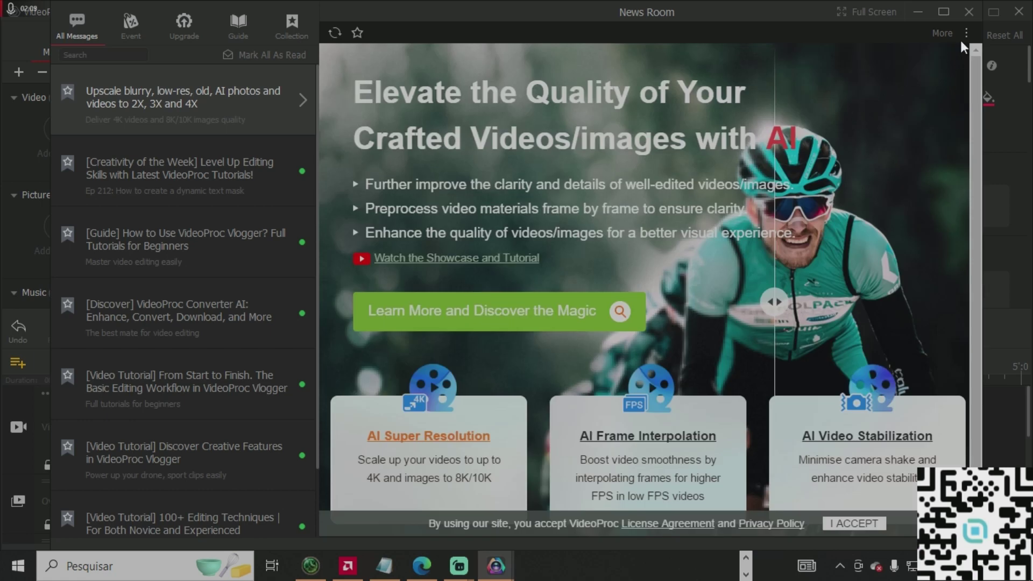
# Look over the News Room page about enhancing videos and images with AI, and close the window
pyautogui.moveTo(787, 22); pyautogui.dragTo(742, 30)
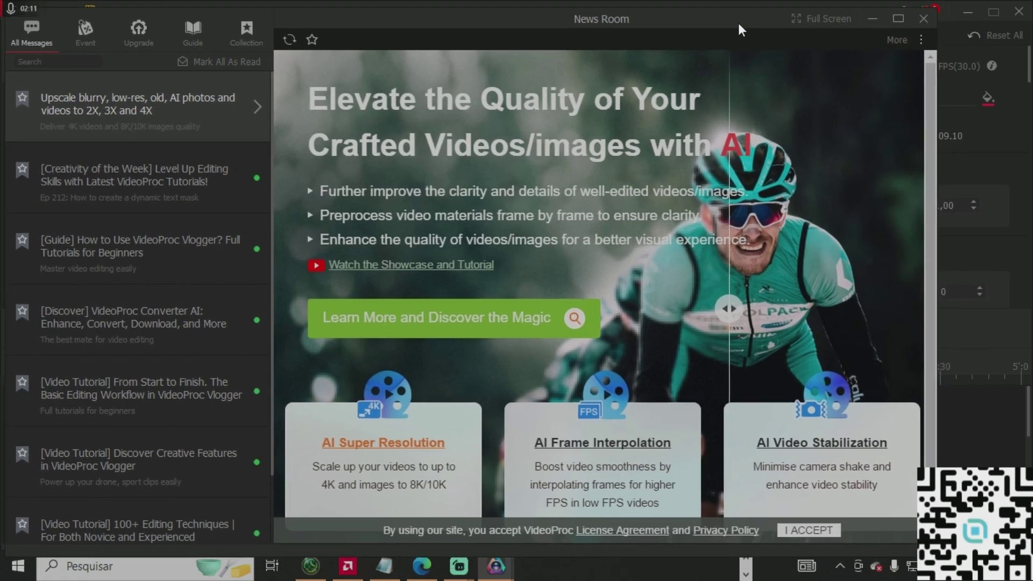
pyautogui.scroll(-1, 619, 242)
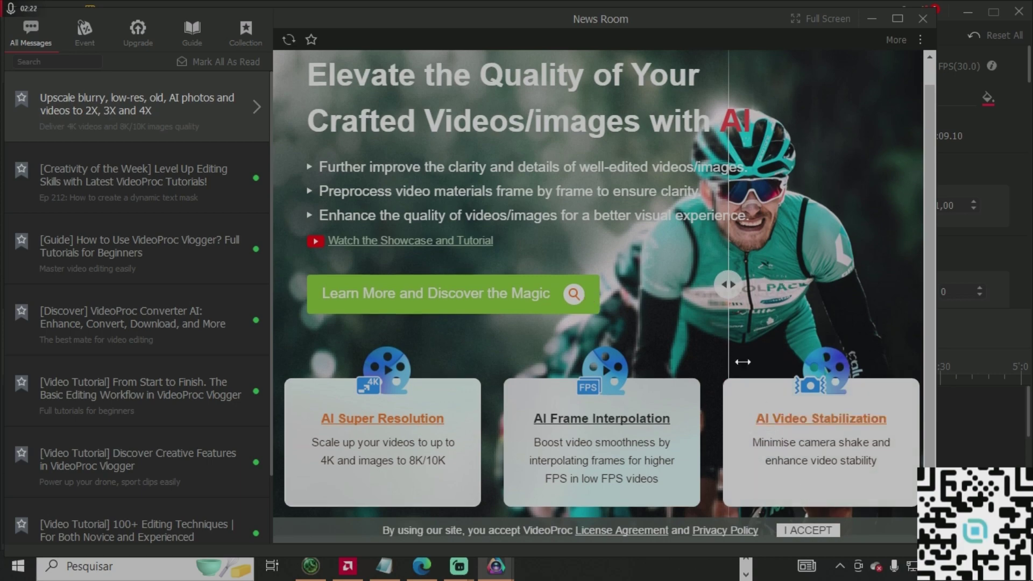
pyautogui.click(923, 18)
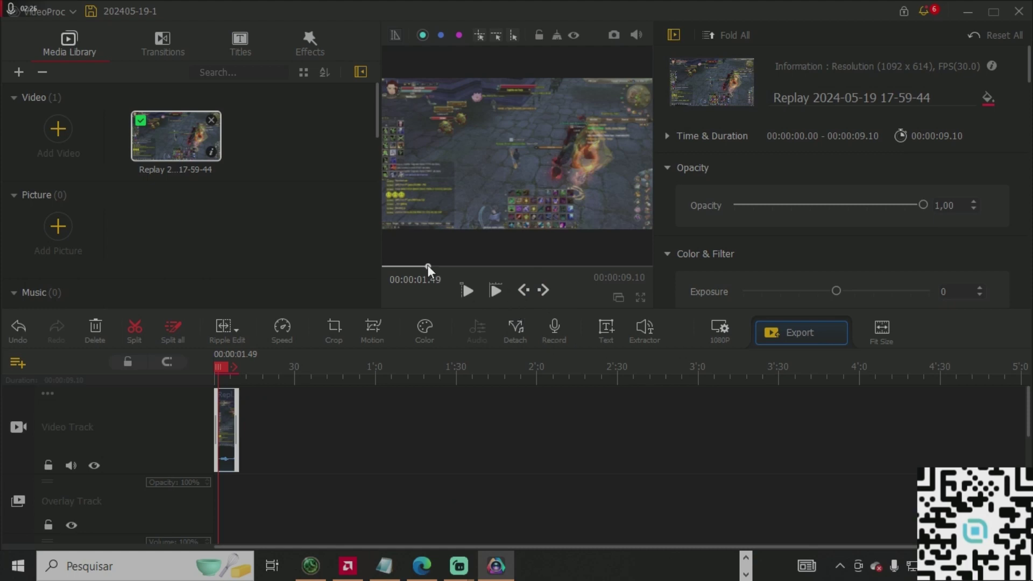
# Return the playhead to the start and preview the clip repeatedly, comparing clip playback with timeline playback
pyautogui.moveTo(222, 366)
pyautogui.mouseDown()
pyautogui.moveTo(243, 367)
pyautogui.moveTo(201, 369)
pyautogui.mouseUp()
pyautogui.click(466, 290)
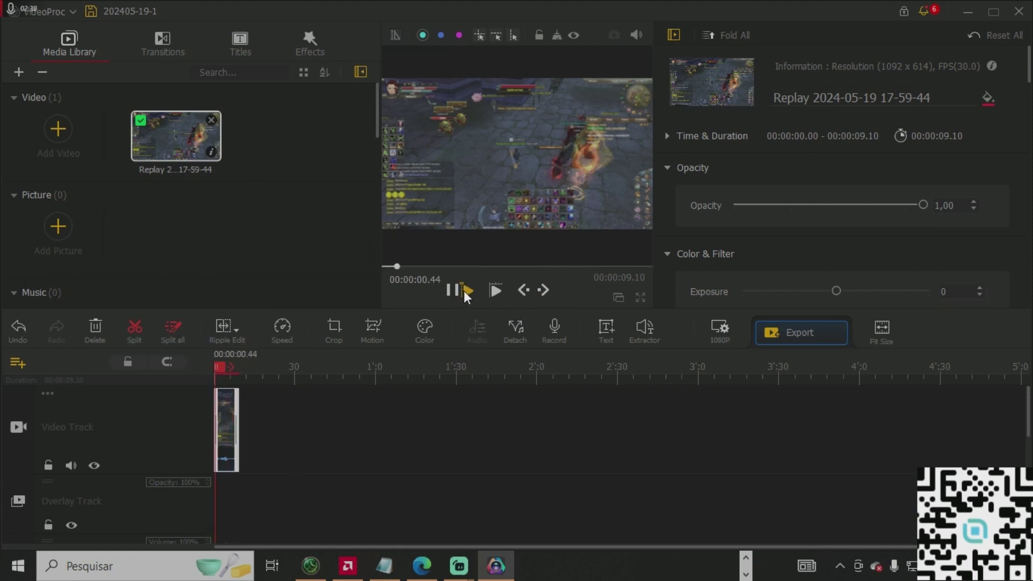
pyautogui.click(465, 291)
pyautogui.click(466, 290)
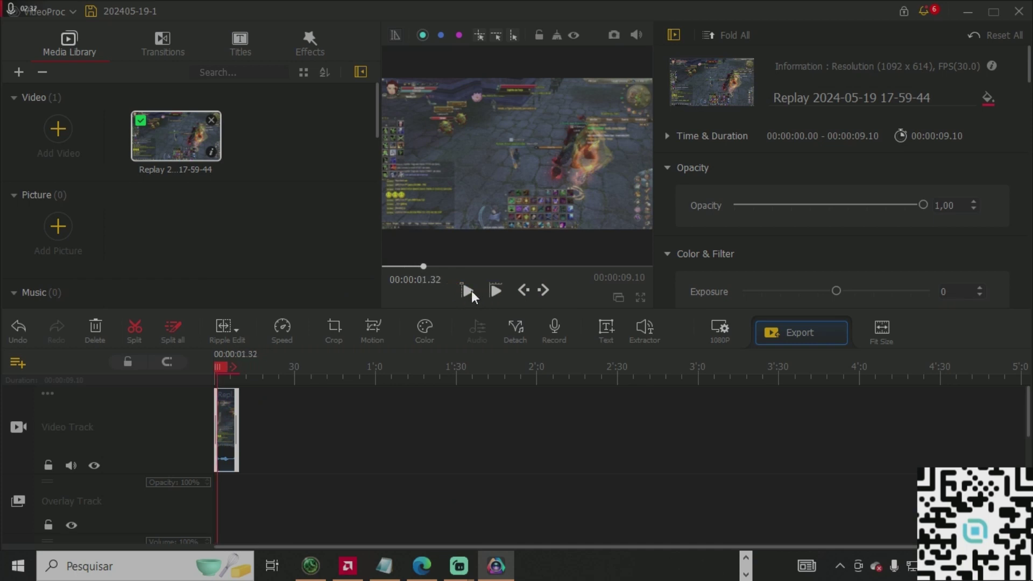
pyautogui.click(494, 291)
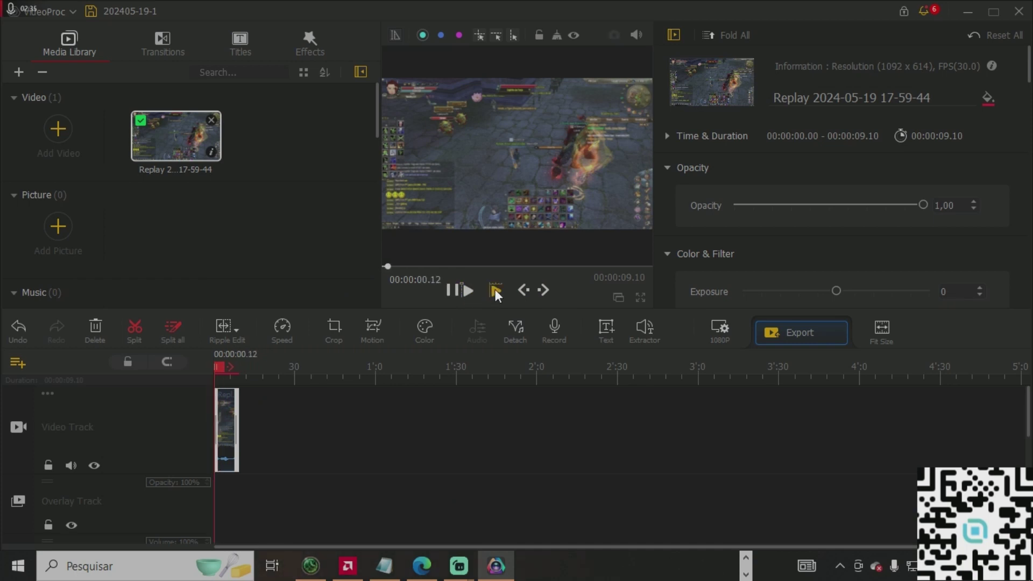
pyautogui.click(453, 296)
pyautogui.click(467, 291)
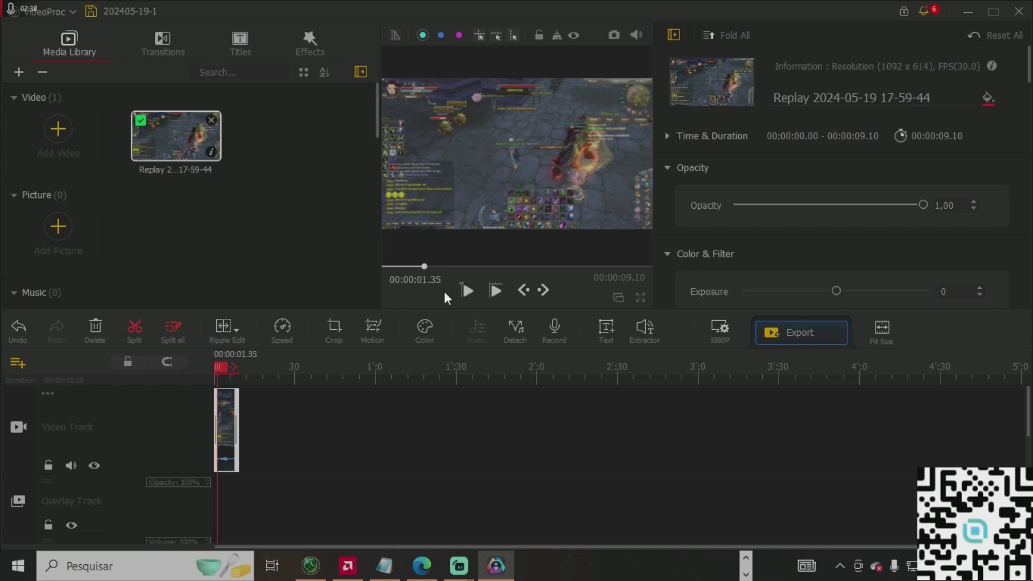
pyautogui.click(470, 292)
pyautogui.click(466, 292)
pyautogui.click(462, 292)
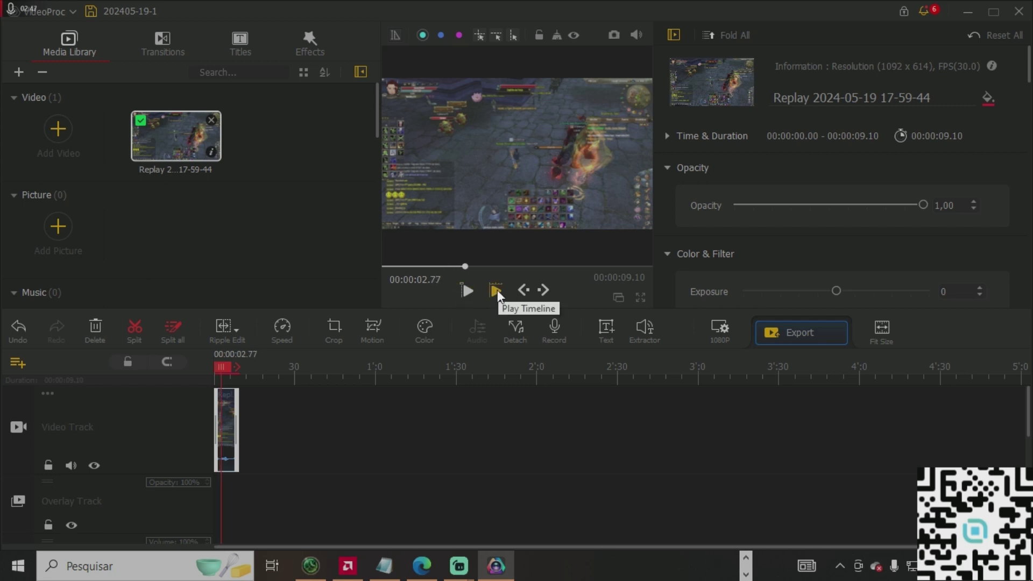
pyautogui.click(496, 290)
pyautogui.click(499, 292)
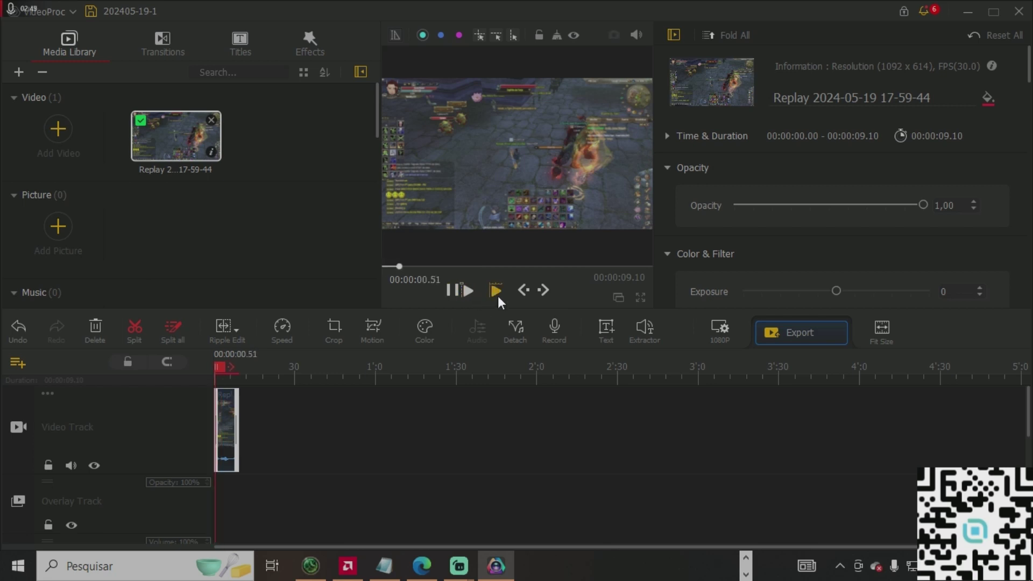
pyautogui.click(497, 294)
pyautogui.click(496, 290)
pyautogui.click(455, 291)
# Raise all five points of the clip's Custom speed curve to about 1.2X, apply the speed change and preview the clip
pyautogui.scroll(1, 314, 366)
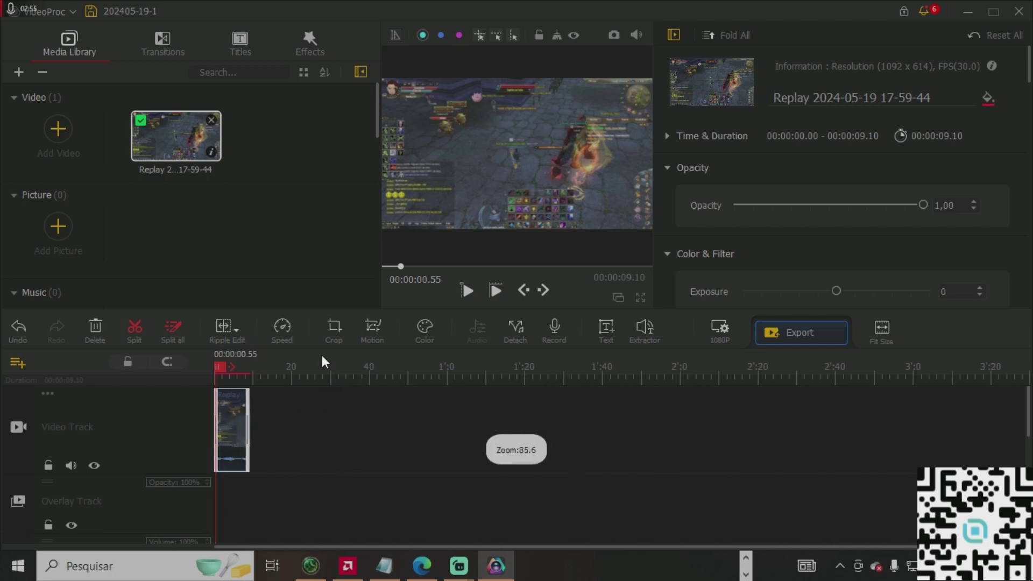
pyautogui.click(284, 330)
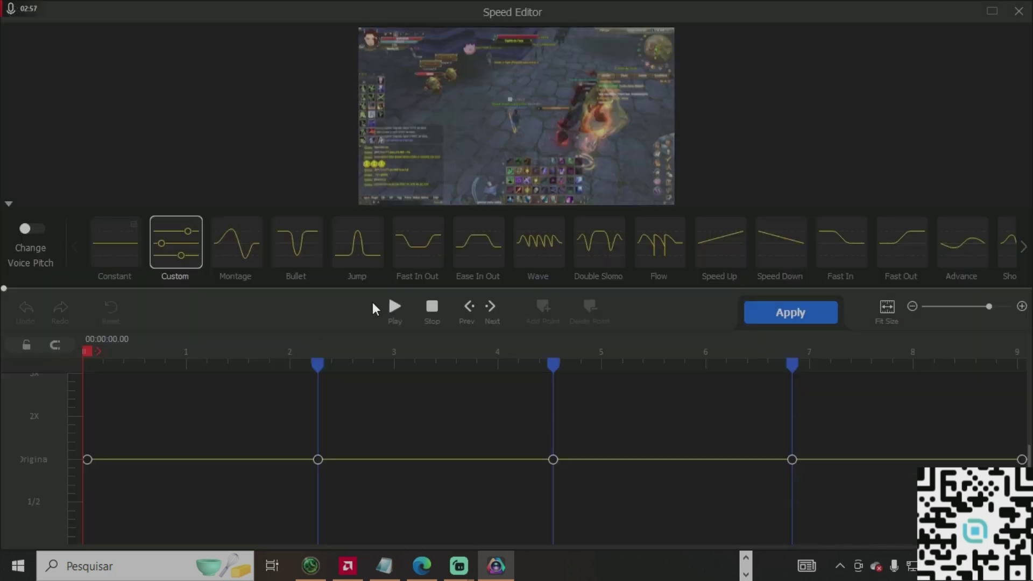
pyautogui.click(88, 460)
pyautogui.moveTo(88, 460); pyautogui.dragTo(88, 451)
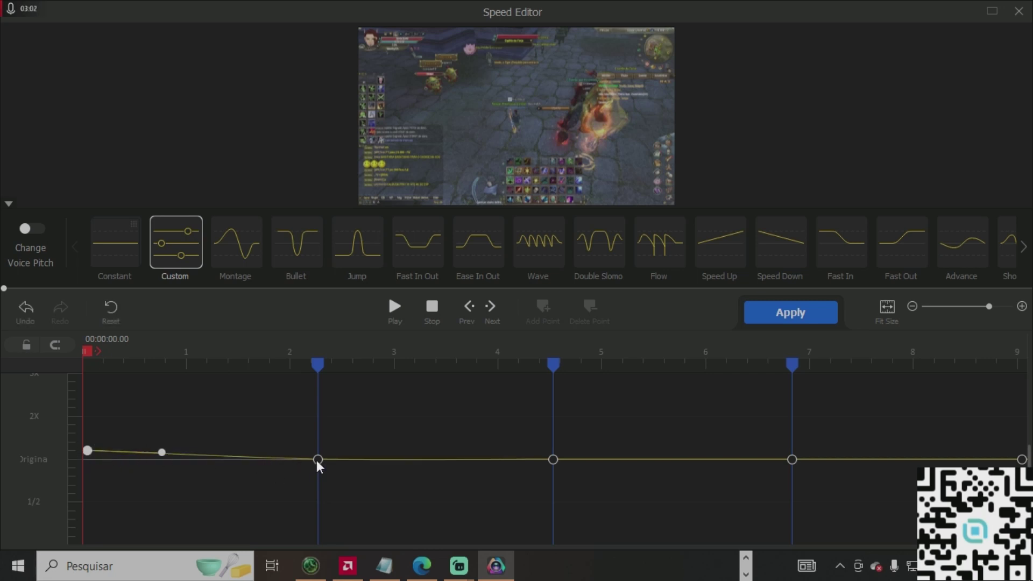
pyautogui.moveTo(317, 461); pyautogui.dragTo(317, 452)
pyautogui.moveTo(553, 461); pyautogui.dragTo(553, 451)
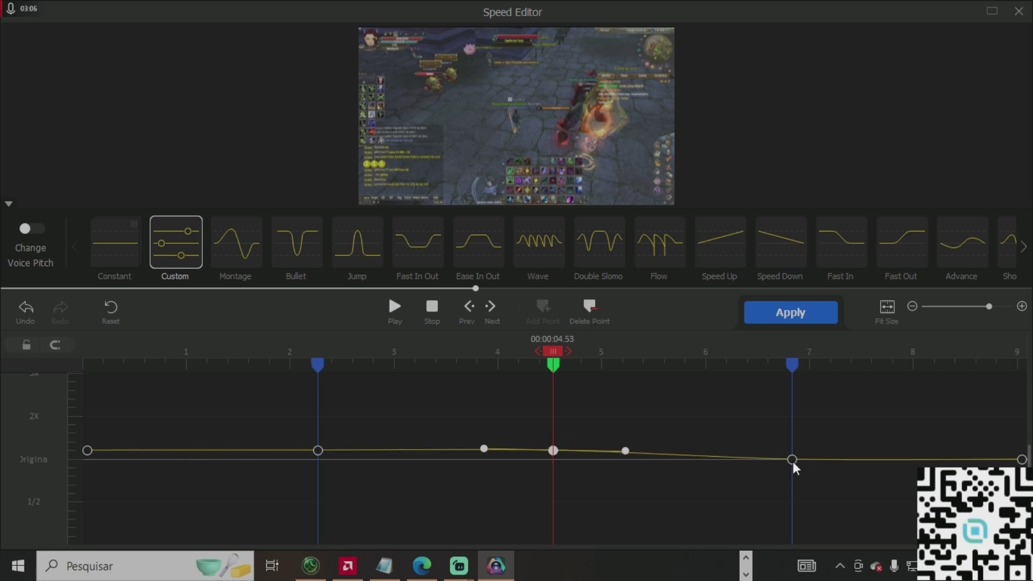
pyautogui.moveTo(793, 461); pyautogui.dragTo(794, 453)
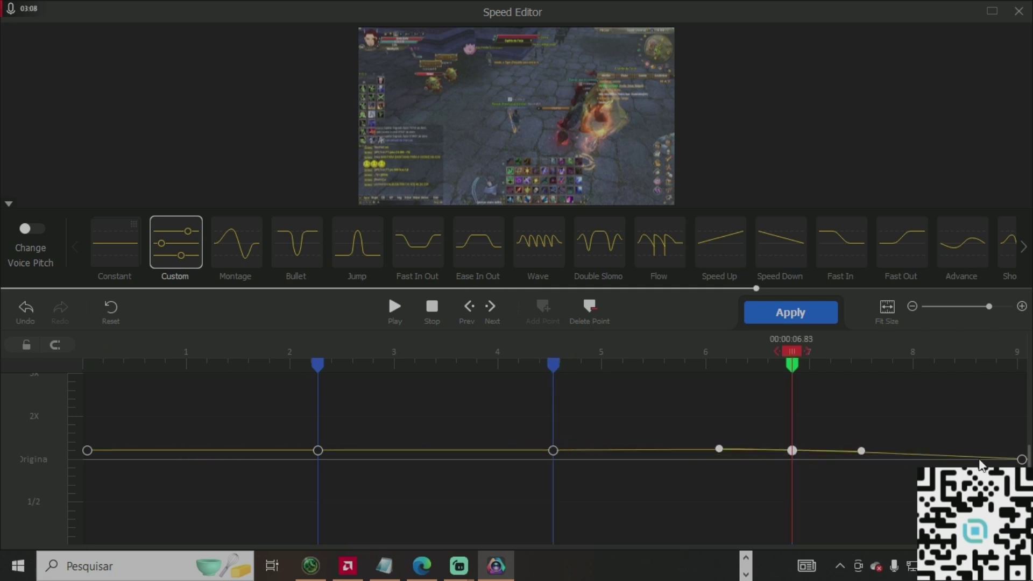
pyautogui.moveTo(1022, 460); pyautogui.dragTo(1022, 451)
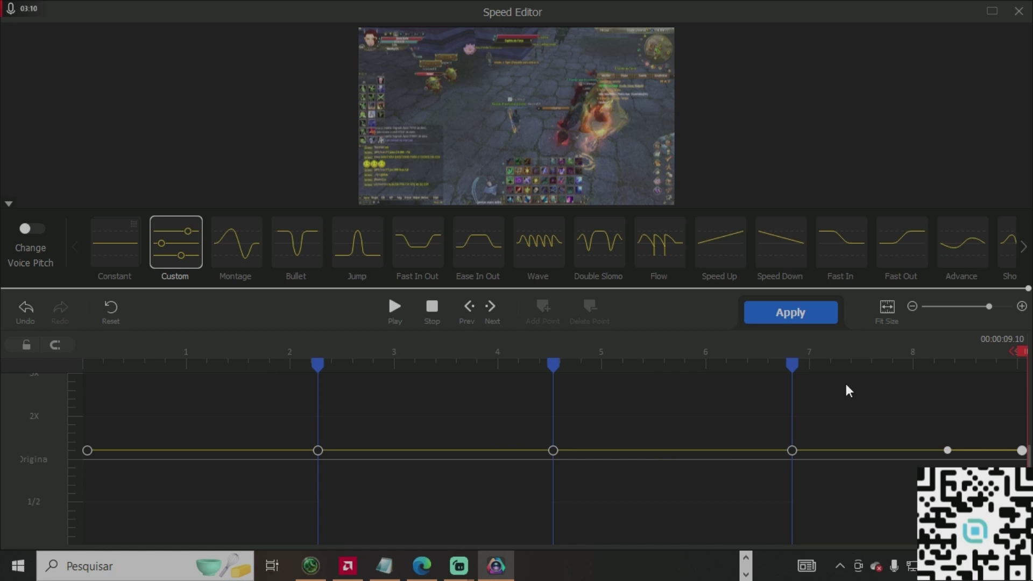
pyautogui.click(790, 312)
pyautogui.click(468, 291)
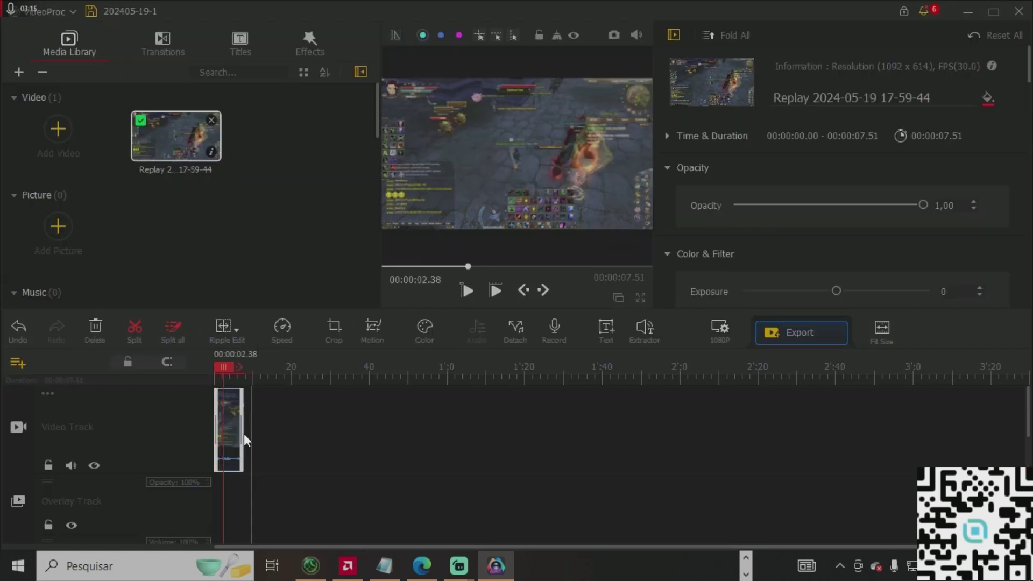
pyautogui.click(339, 333)
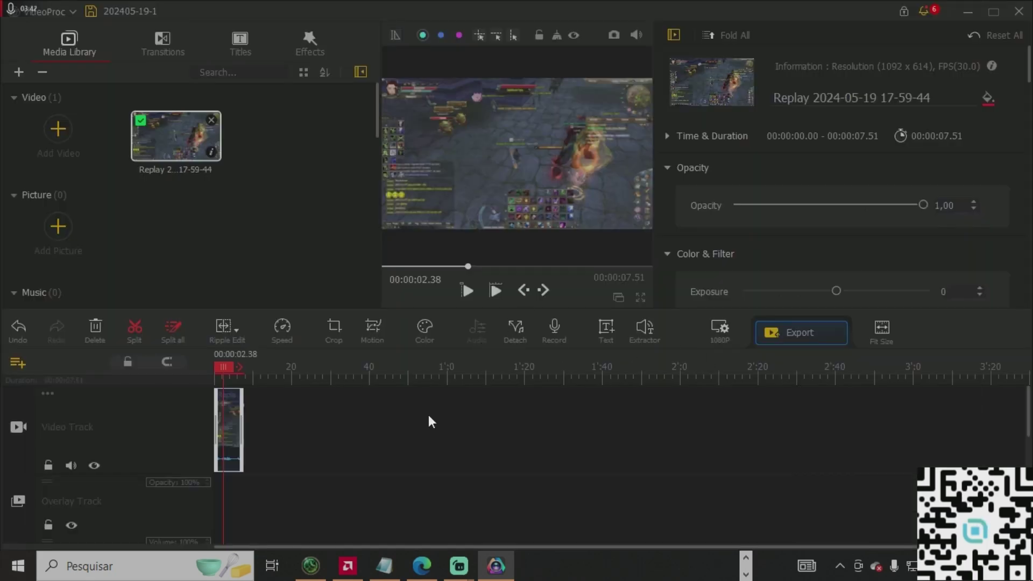
pyautogui.scroll(5, 321, 392)
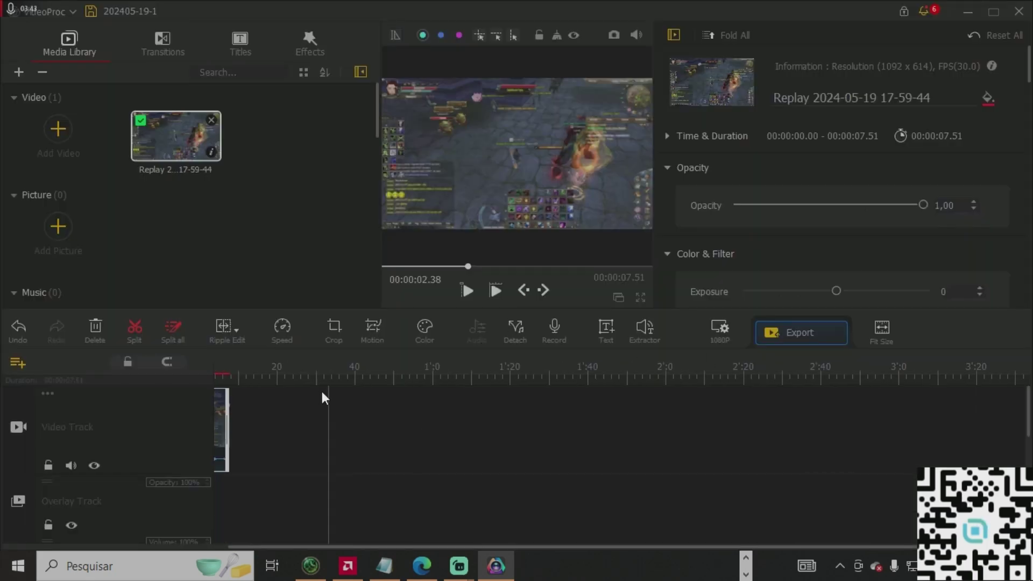
pyautogui.click(340, 342)
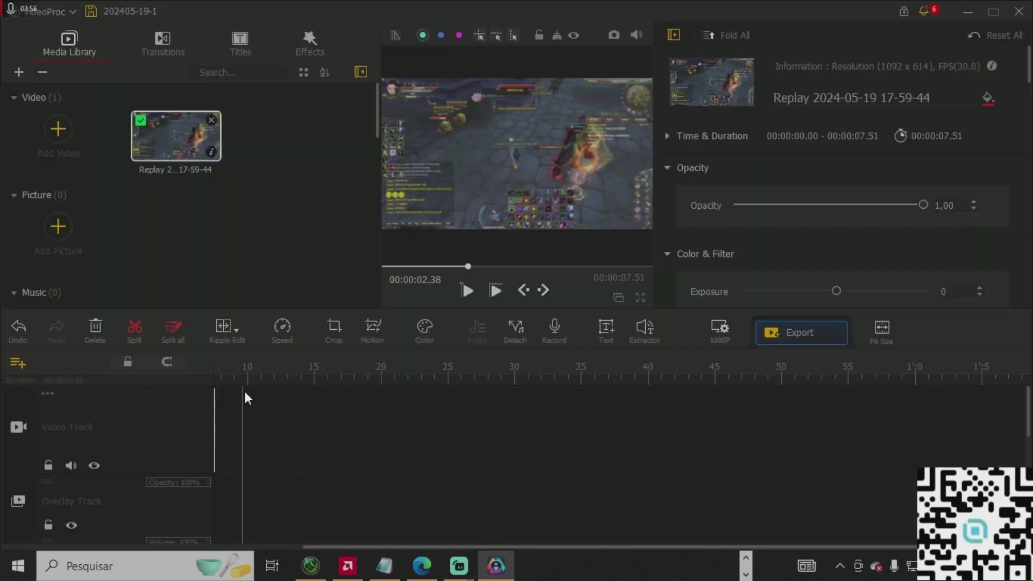
pyautogui.scroll(5, 248, 380)
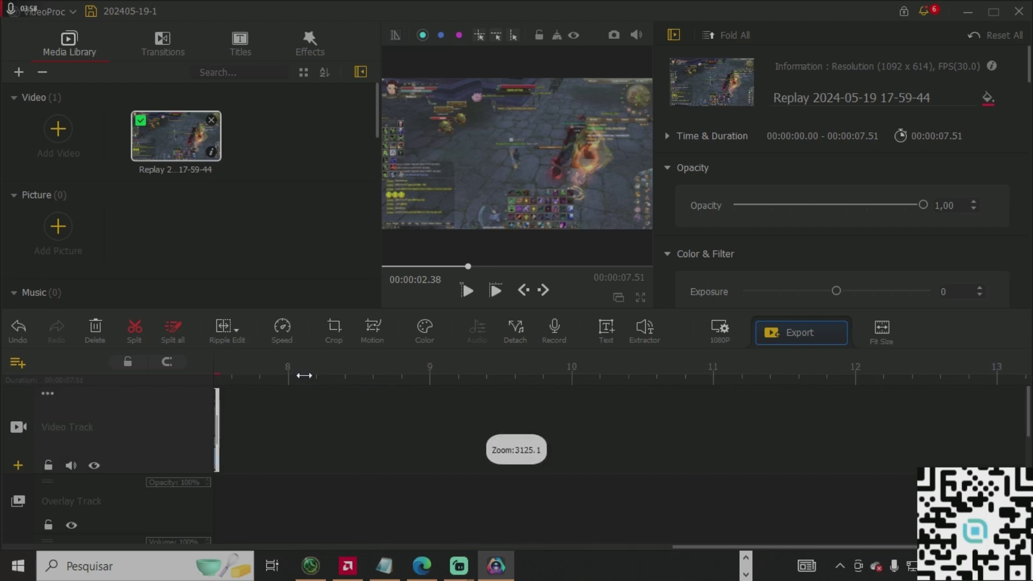
# Examine the end of the Replay clip on the timeline at several magnification levels
pyautogui.scroll(-5, 474, 361)
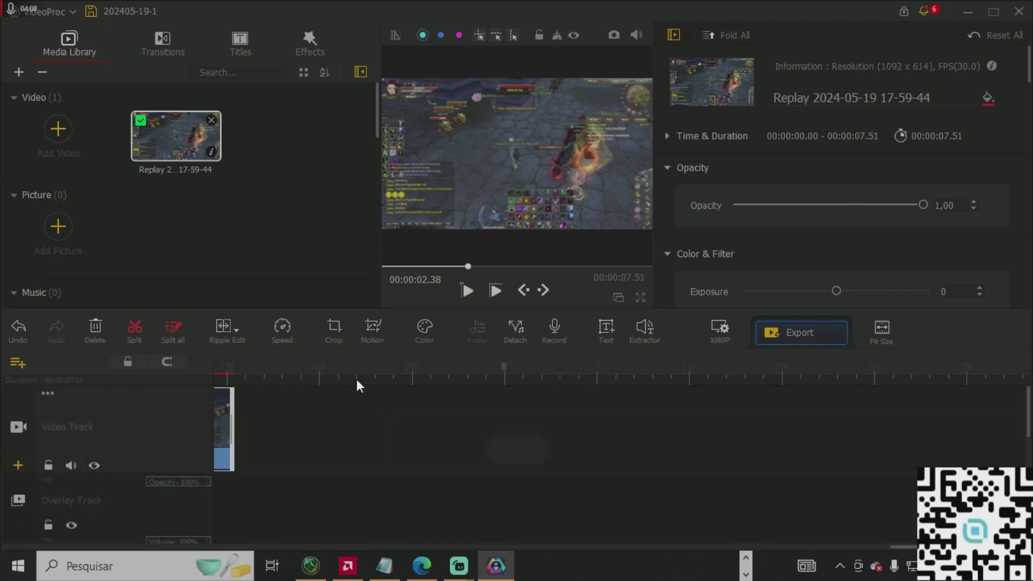
pyautogui.scroll(1, 358, 386)
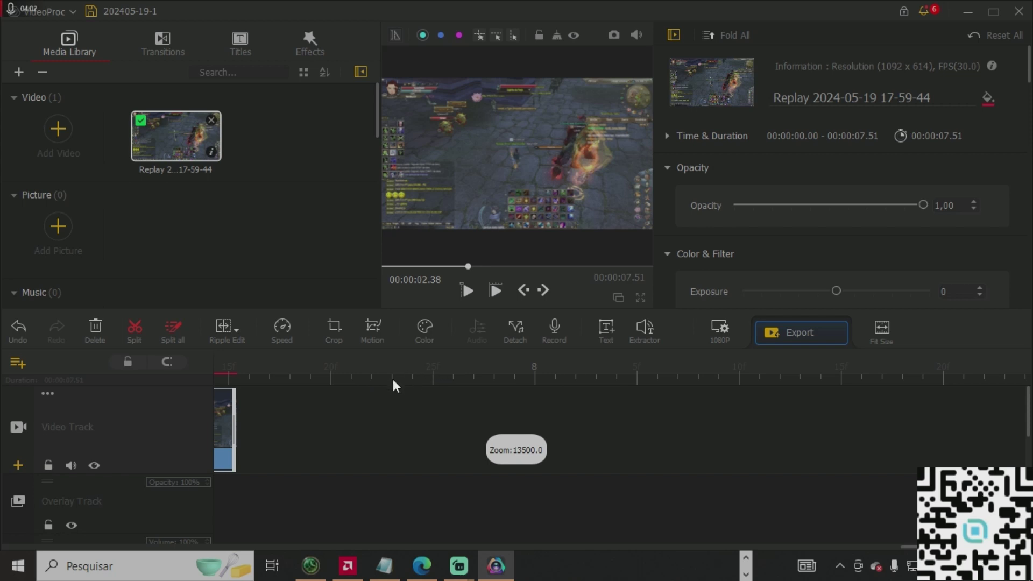
pyautogui.hscroll(-3, 307, 376)
pyautogui.scroll(-2, 512, 431)
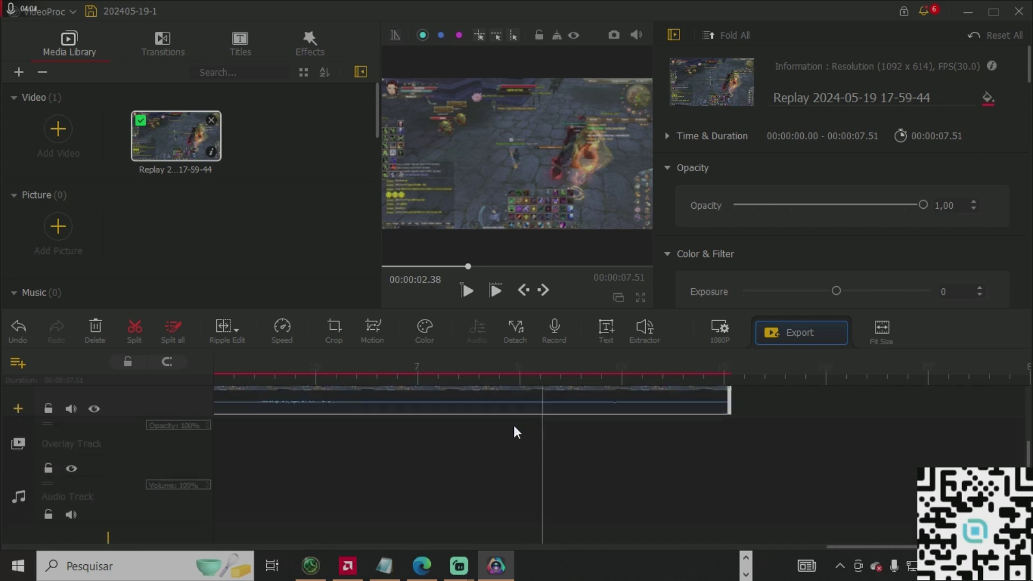
pyautogui.scroll(1, 464, 379)
pyautogui.scroll(2, 508, 466)
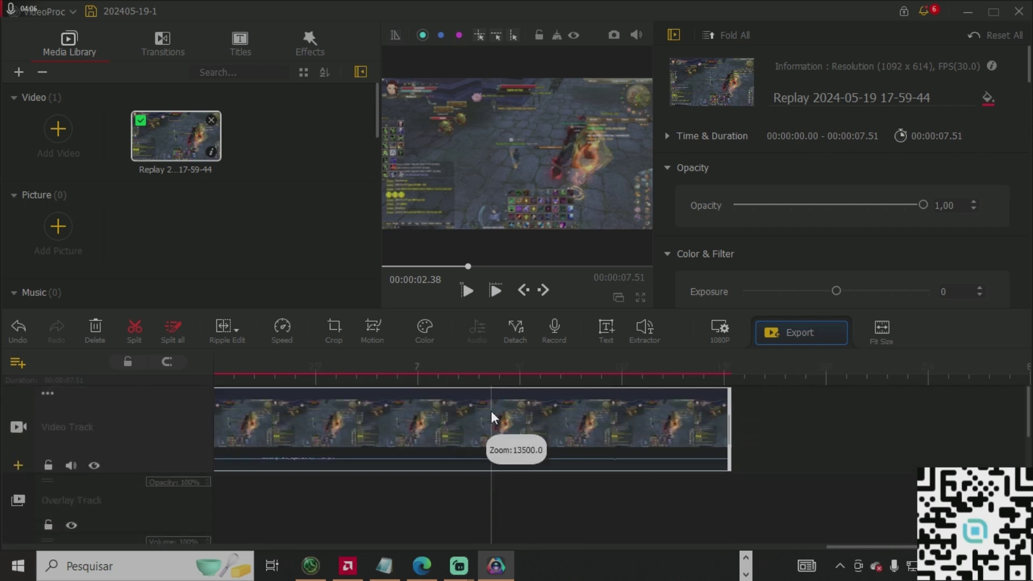
pyautogui.moveTo(479, 384)
pyautogui.mouseDown()
pyautogui.moveTo(345, 387)
pyautogui.moveTo(478, 388)
pyautogui.mouseUp()
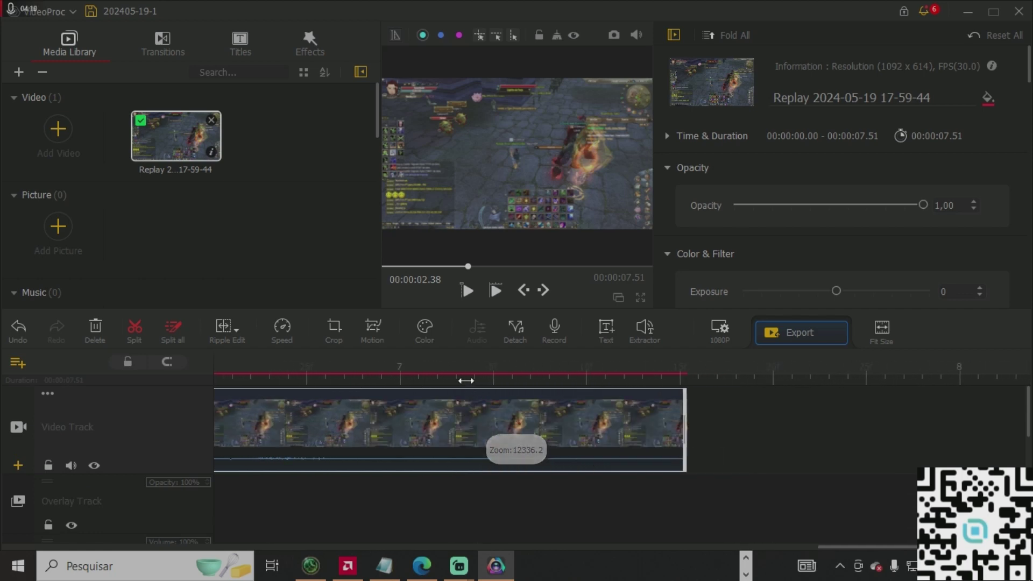
pyautogui.scroll(-2, 479, 381)
pyautogui.scroll(3, 489, 380)
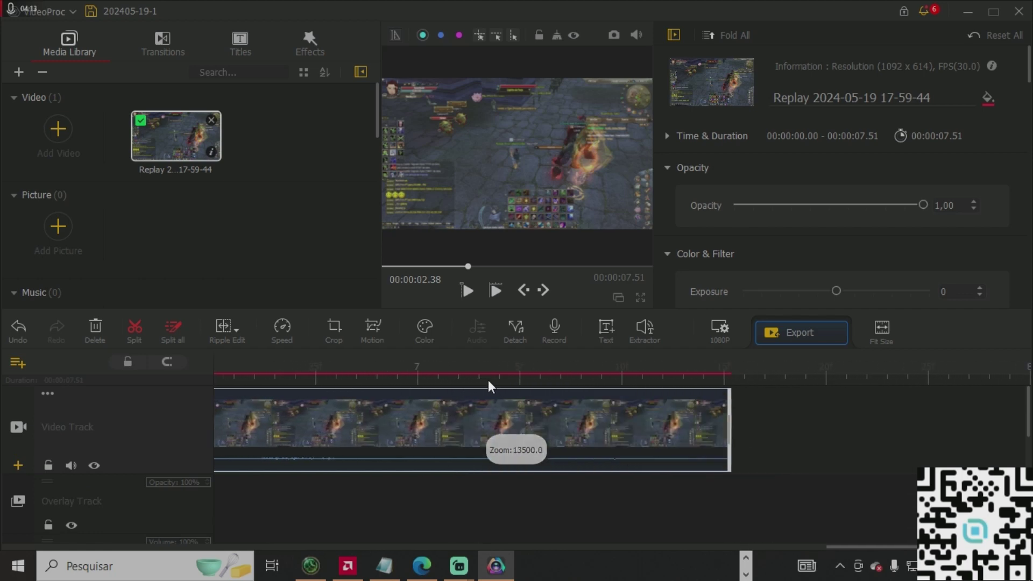
pyautogui.scroll(-4, 484, 379)
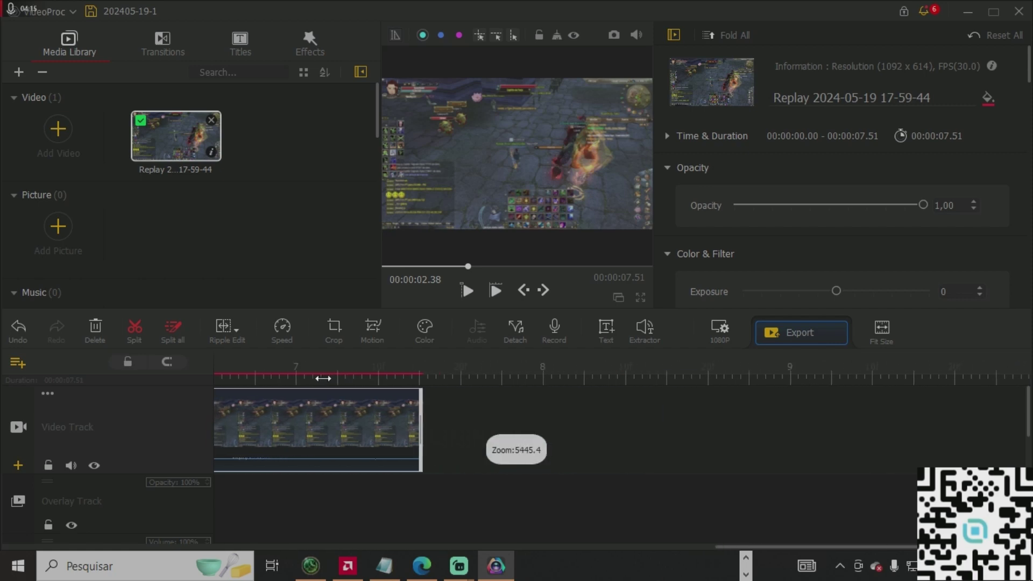
pyautogui.scroll(4, 323, 378)
pyautogui.scroll(-2, 592, 388)
pyautogui.scroll(2, 501, 374)
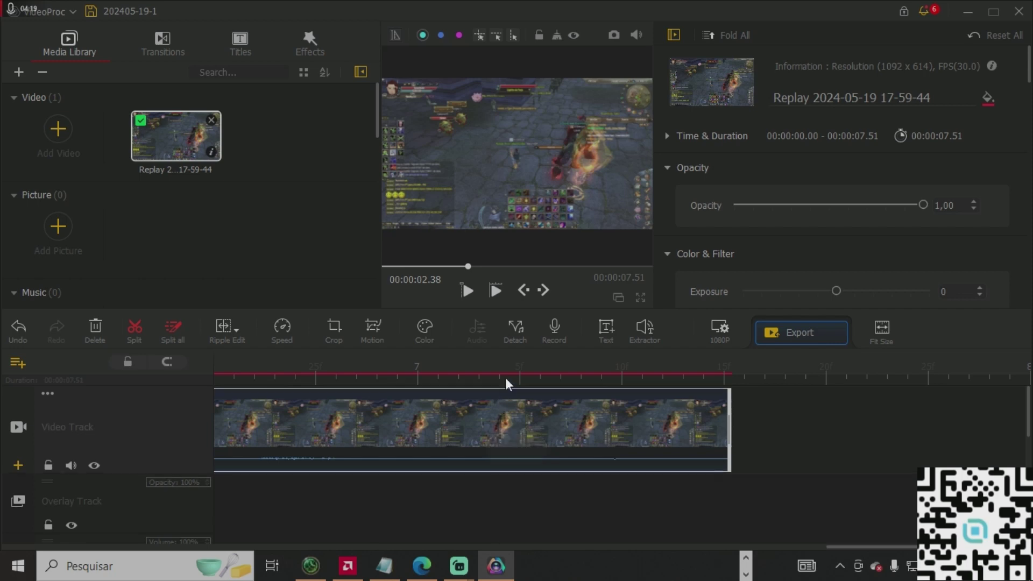
pyautogui.scroll(-2, 439, 377)
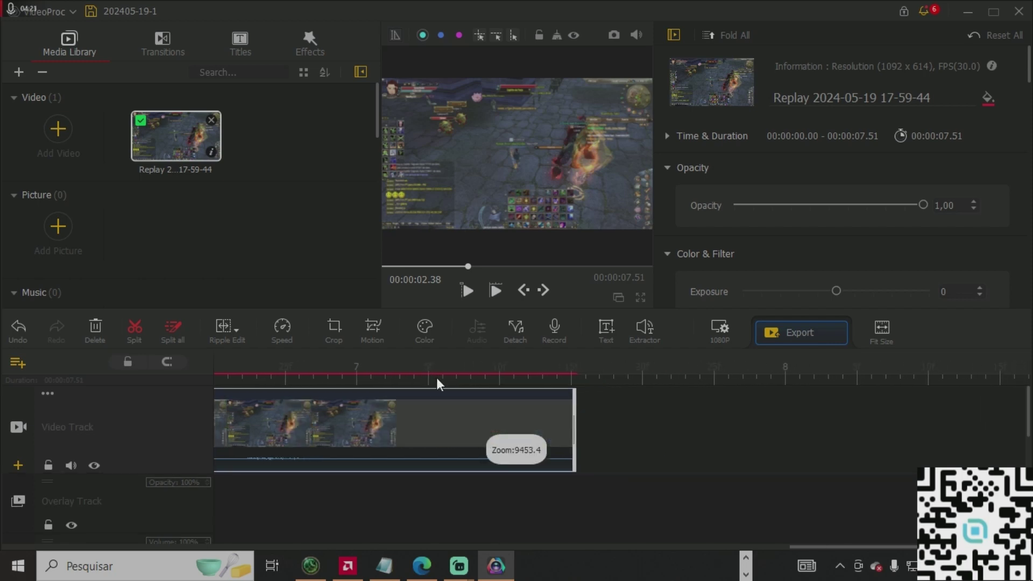
pyautogui.scroll(-1, 450, 379)
pyautogui.scroll(-1, 415, 380)
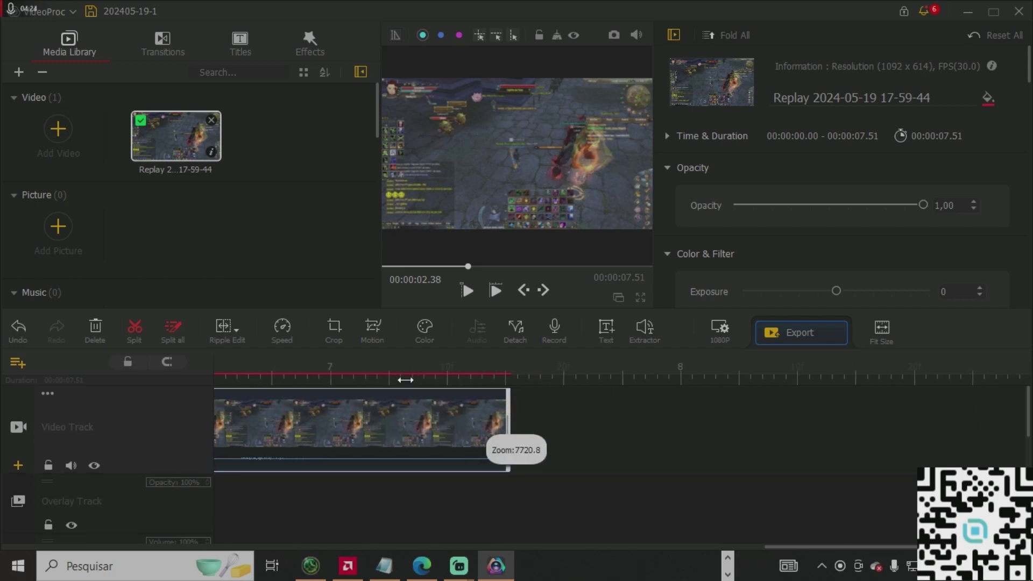
pyautogui.scroll(-5, 405, 380)
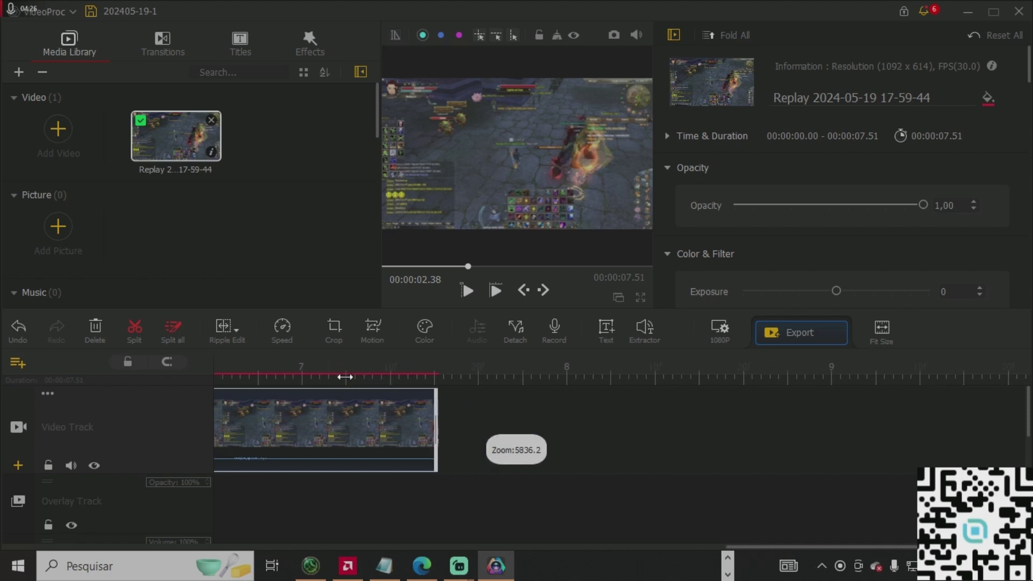
pyautogui.scroll(6, 340, 377)
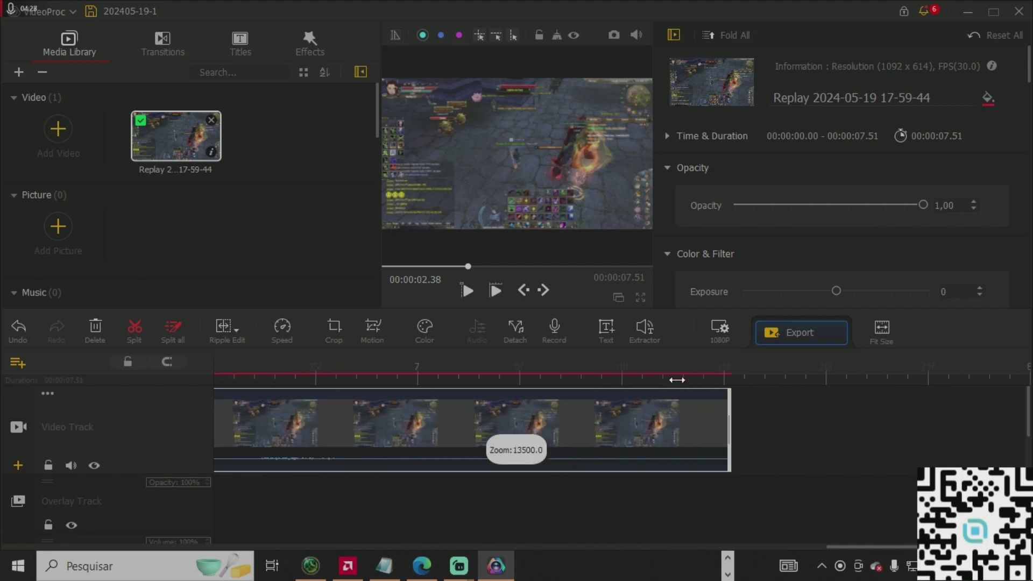
# View the timeline from the clip's end back to its start, and show the whole clip at a smaller scale
pyautogui.moveTo(520, 373); pyautogui.dragTo(780, 374)
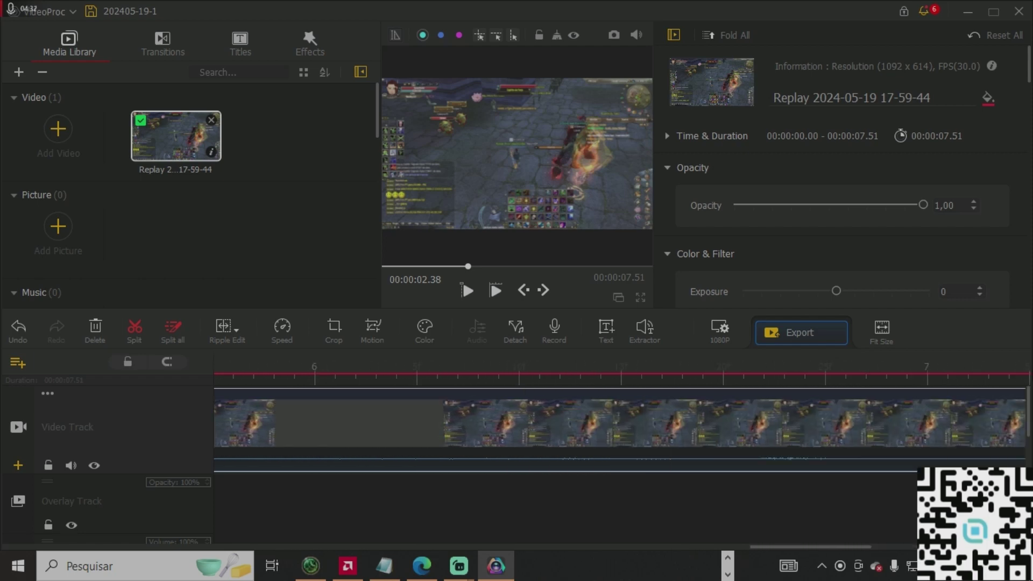
pyautogui.scroll(5, 463, 371)
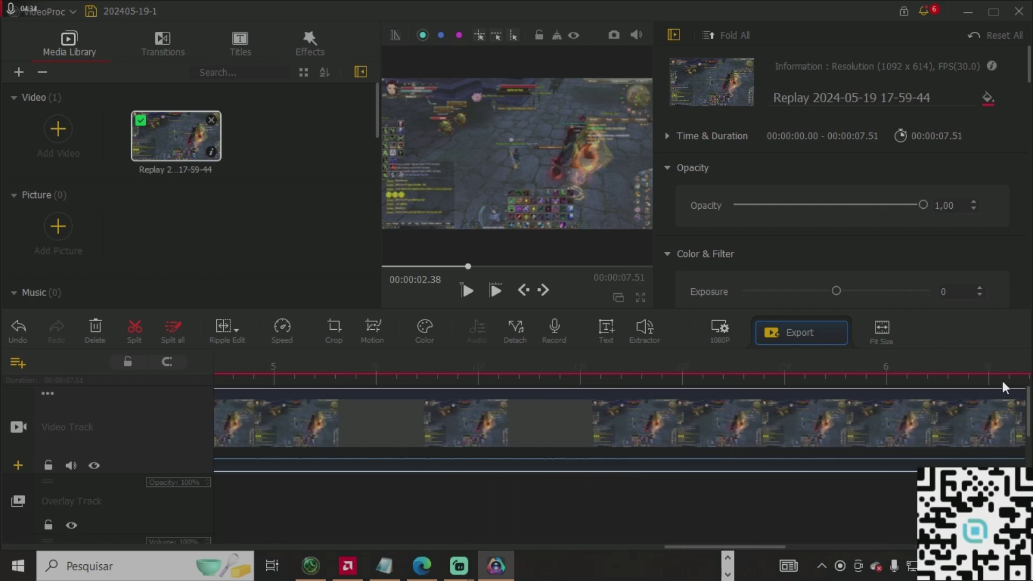
pyautogui.scroll(4, 565, 373)
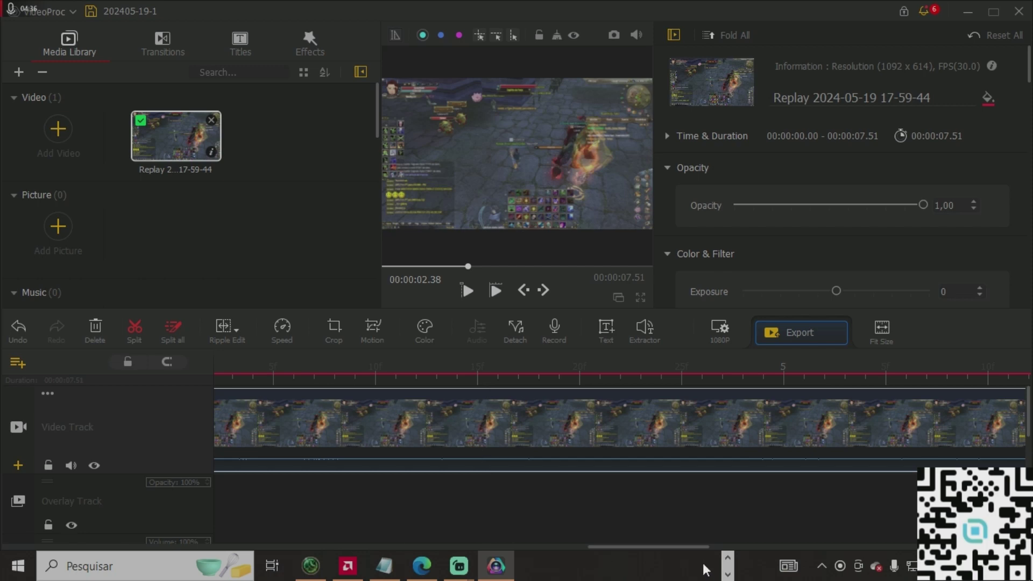
pyautogui.moveTo(689, 548); pyautogui.dragTo(293, 493)
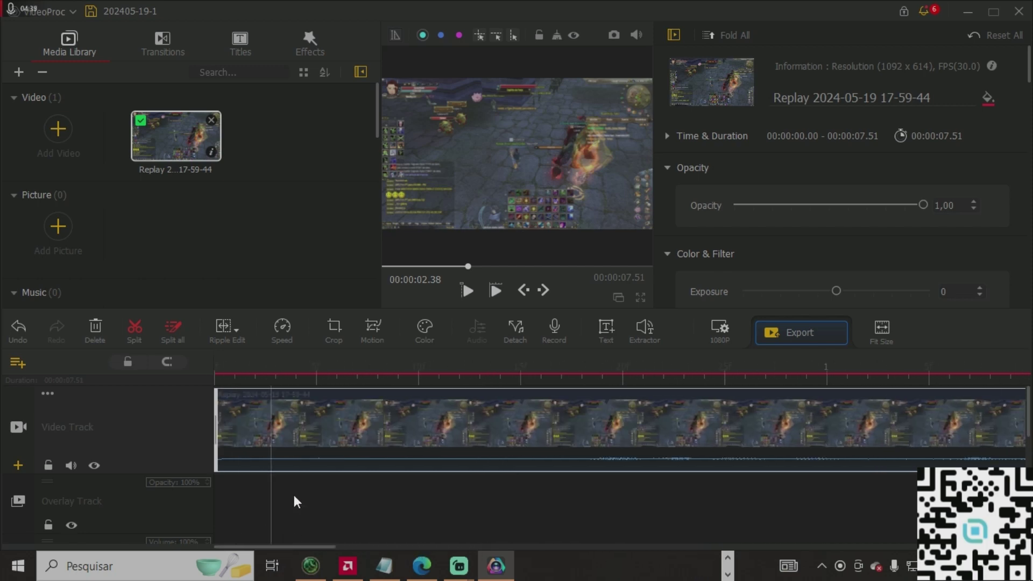
pyautogui.scroll(-2, 446, 423)
pyautogui.scroll(2, 445, 423)
pyautogui.scroll(-3, 441, 379)
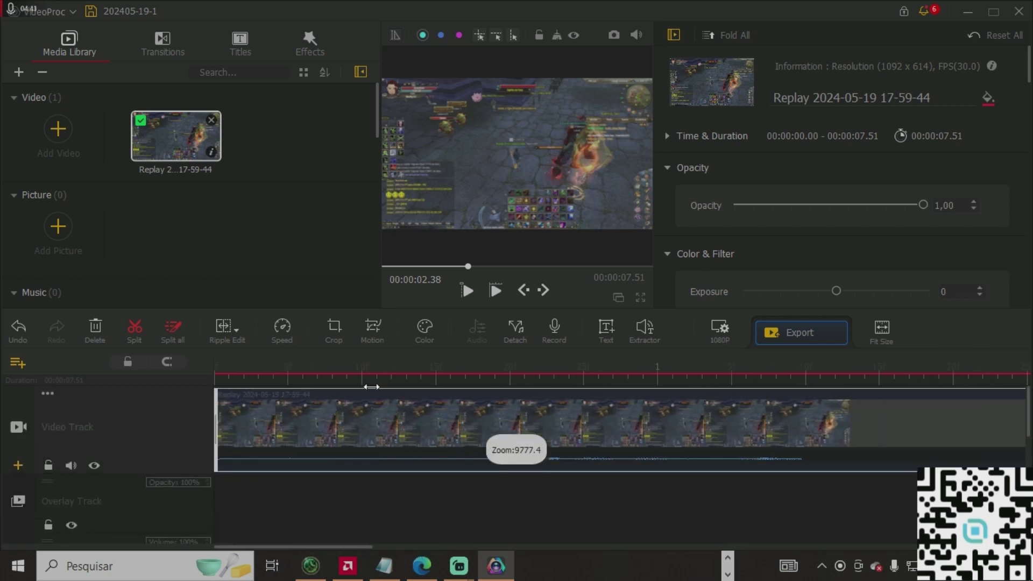
pyautogui.scroll(-5, 343, 380)
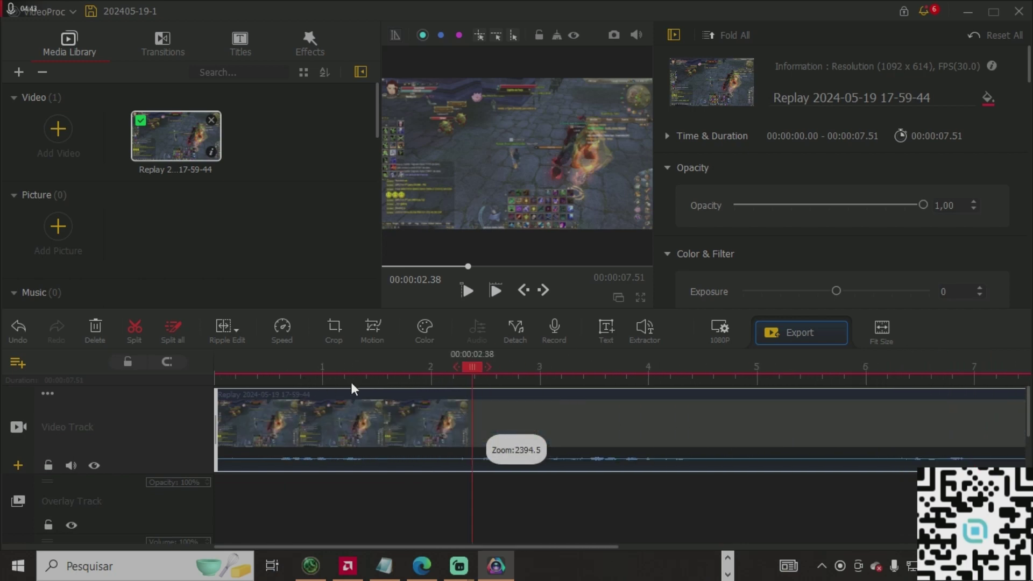
pyautogui.scroll(-3, 434, 380)
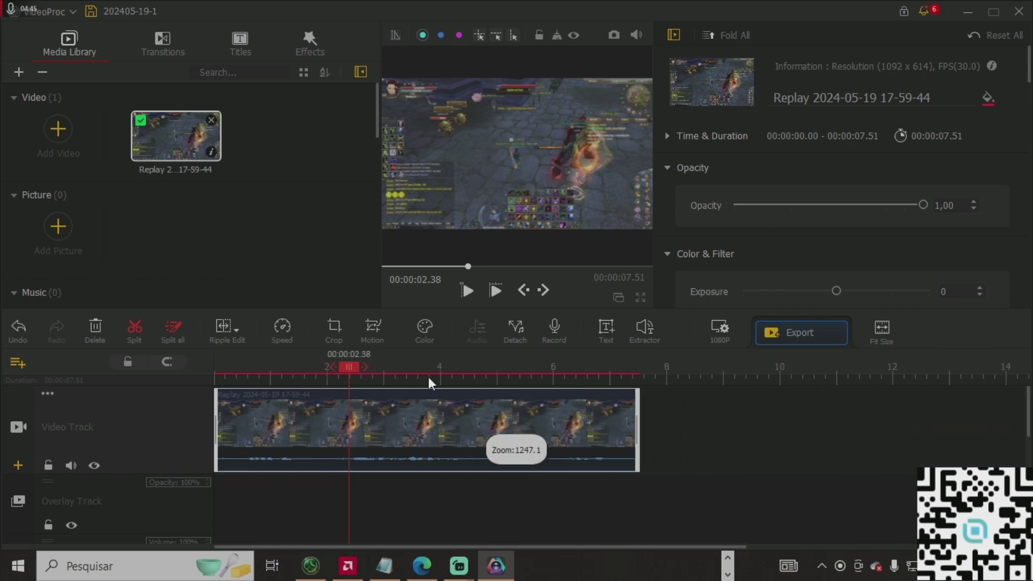
pyautogui.scroll(-1, 481, 377)
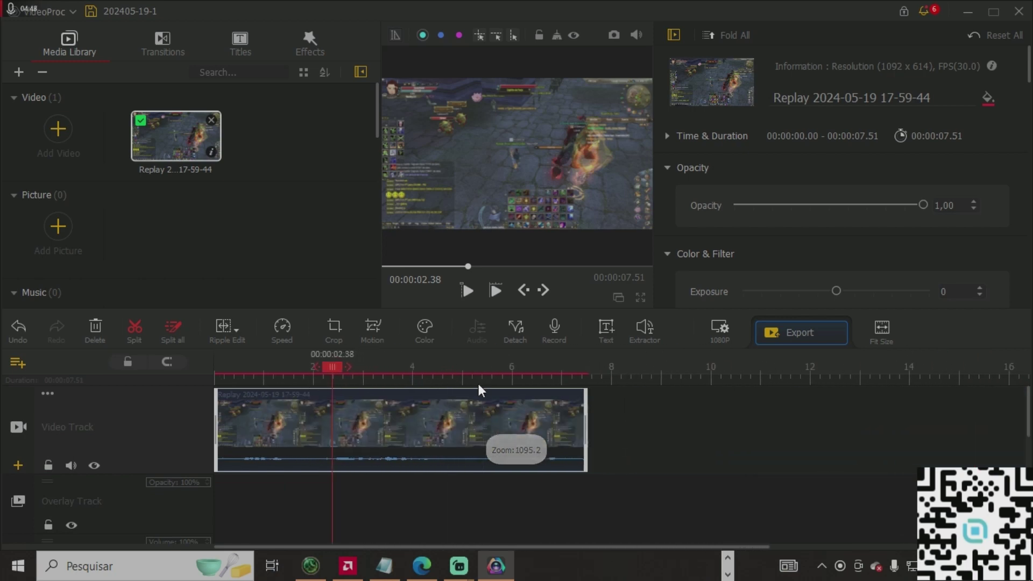
pyautogui.scroll(-1, 474, 382)
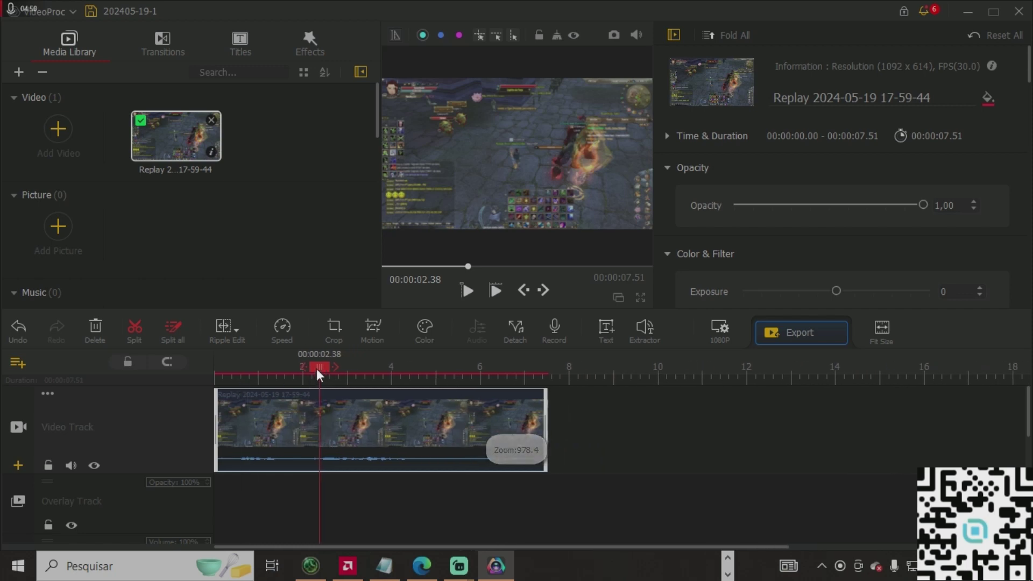
# Position the playhead at 00:00:01.20 and split the Replay clip there
pyautogui.press('Home')
pyautogui.scroll(-1, 434, 380)
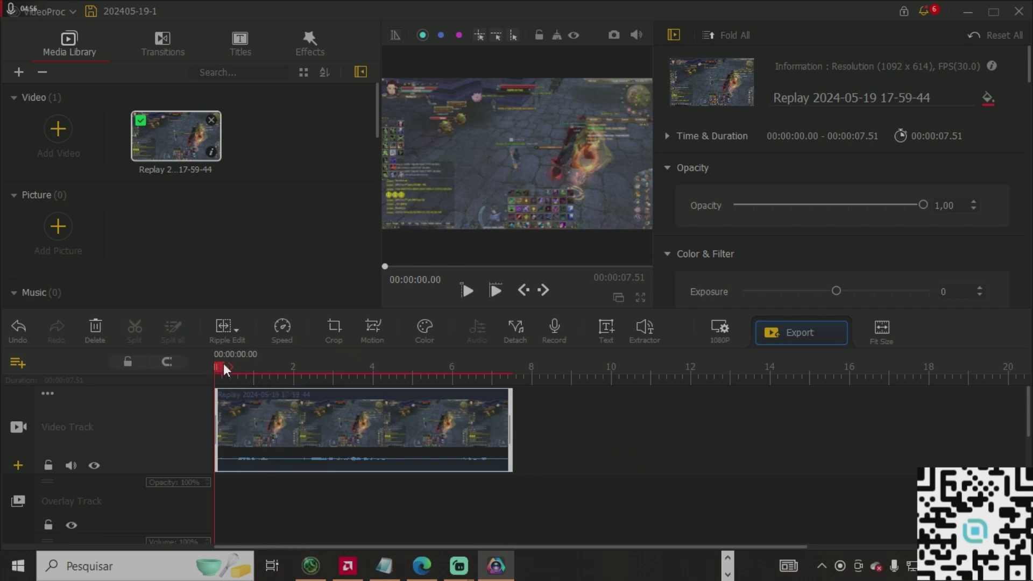
pyautogui.click(262, 367)
pyautogui.rightClick(280, 418)
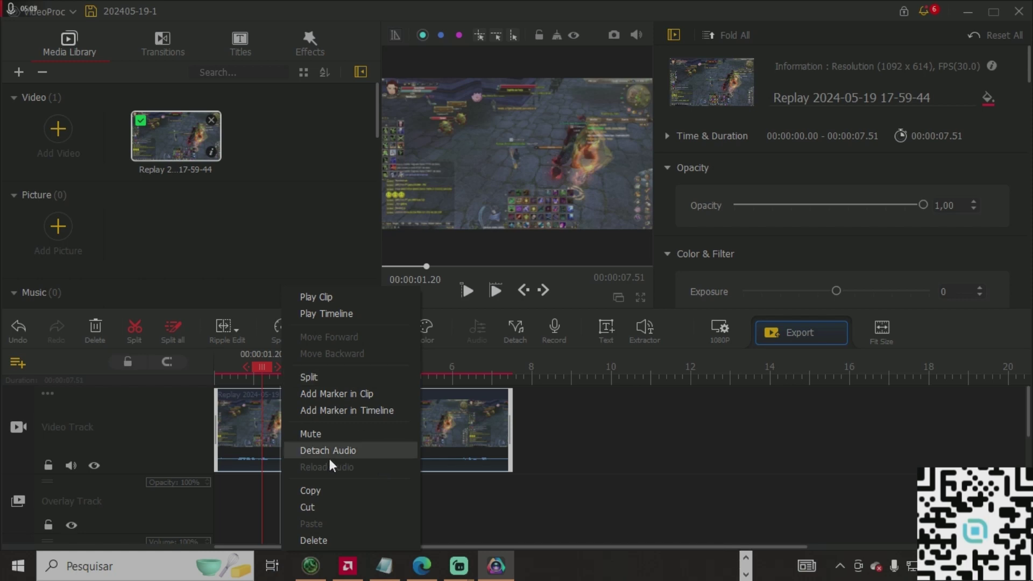
pyautogui.click(331, 379)
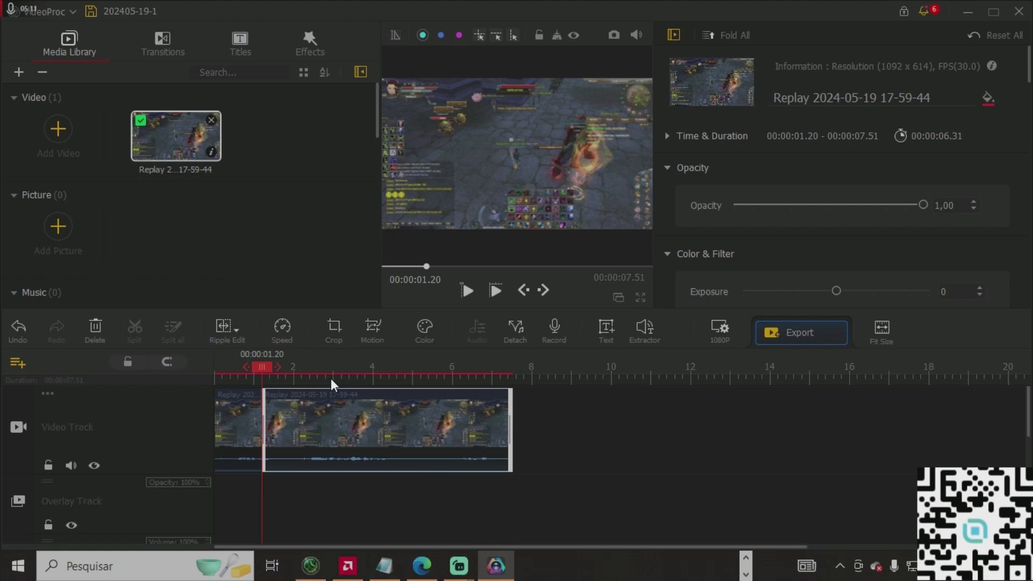
# Select the two segments of the split clip alternately to check that they are separate
pyautogui.click(257, 421)
pyautogui.click(327, 419)
pyautogui.click(252, 419)
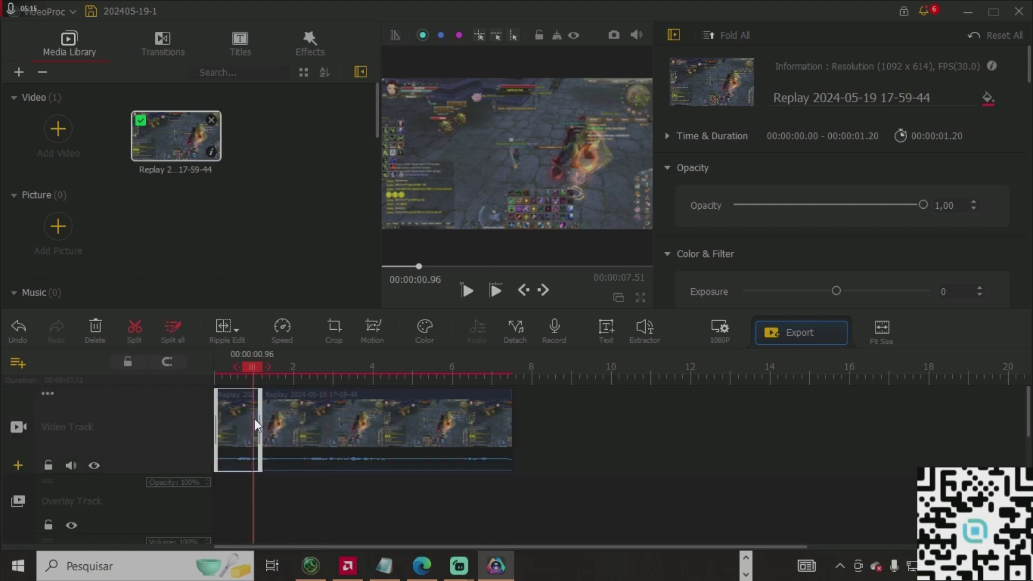
pyautogui.click(322, 431)
pyautogui.click(247, 429)
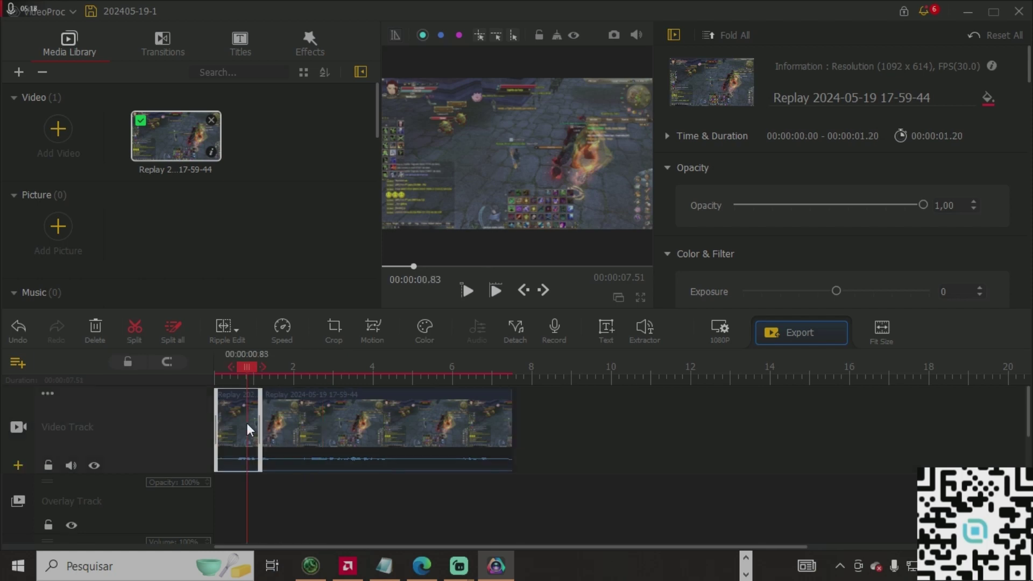
pyautogui.click(270, 415)
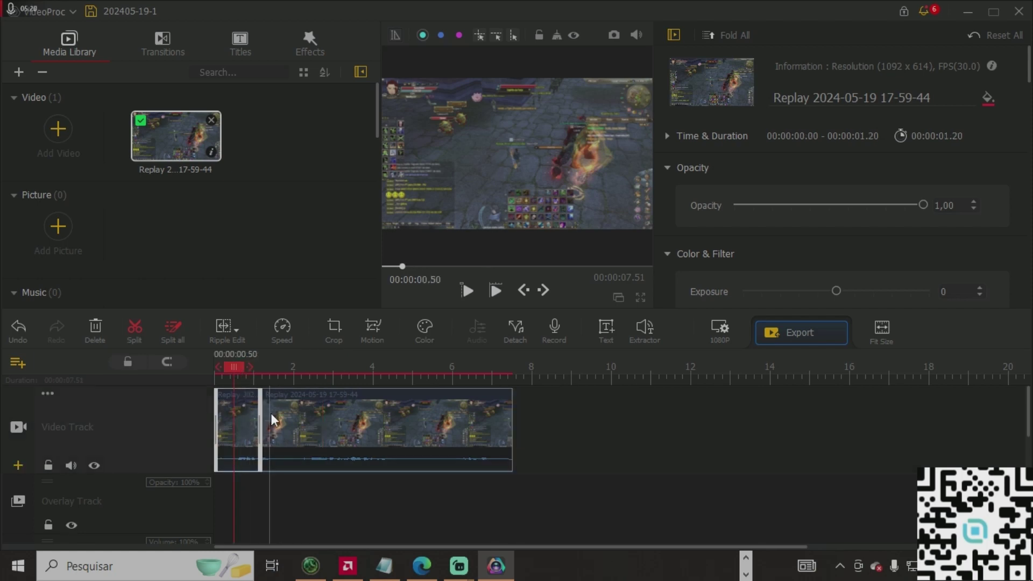
# Delete the short first segment of the split clip and return the playhead to the start of the timeline
pyautogui.click(248, 425)
pyautogui.rightClick(243, 421)
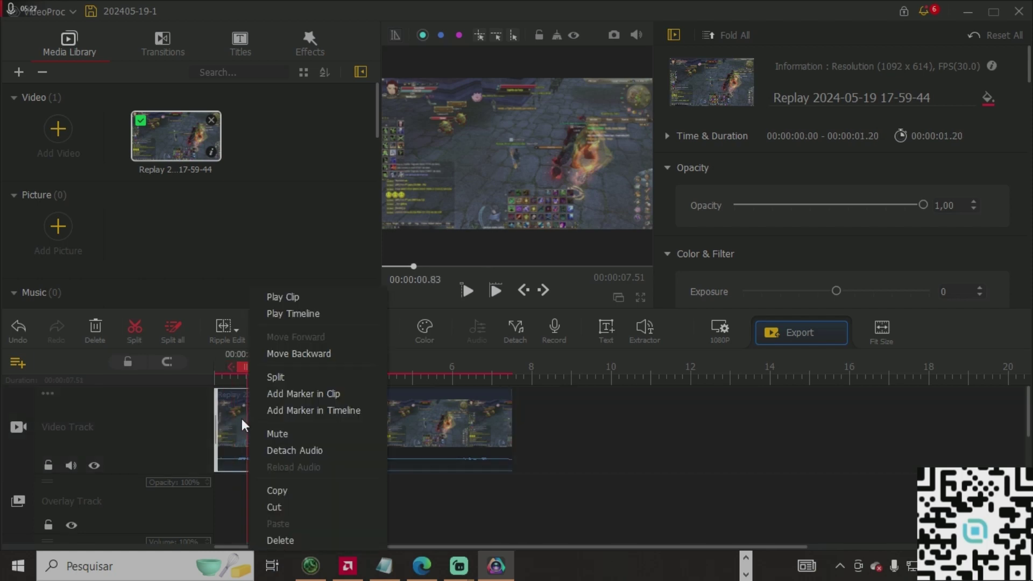
pyautogui.click(299, 539)
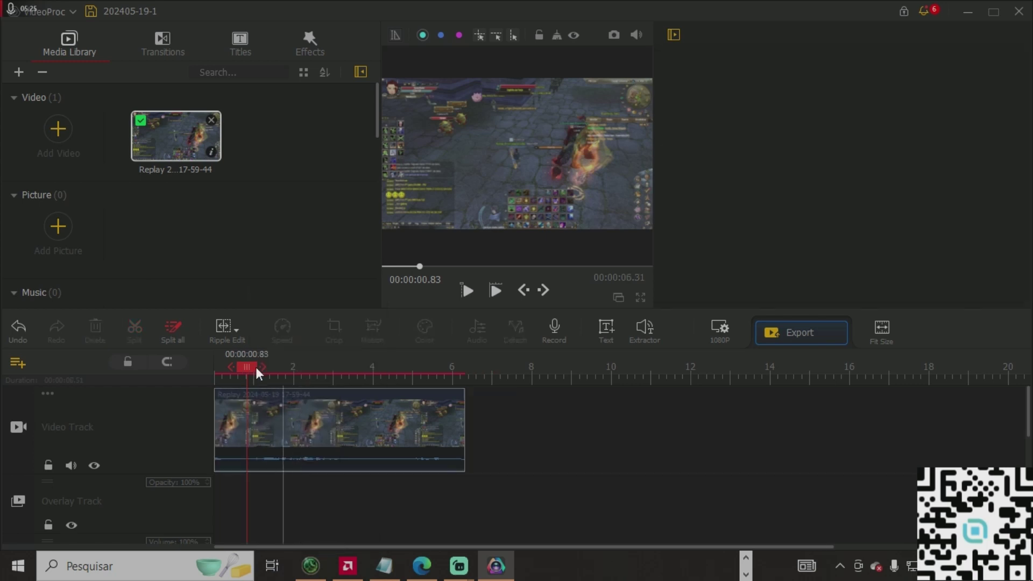
pyautogui.click(240, 366)
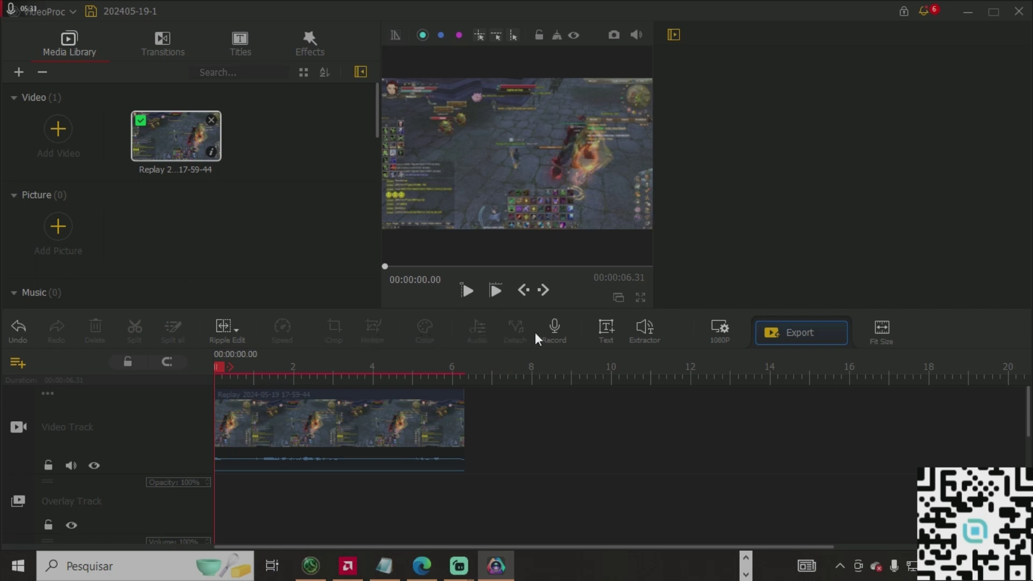
# Detach the audio from the remaining Replay clip and look over the separated audio on the audio track
pyautogui.click(384, 425)
pyautogui.rightClick(345, 423)
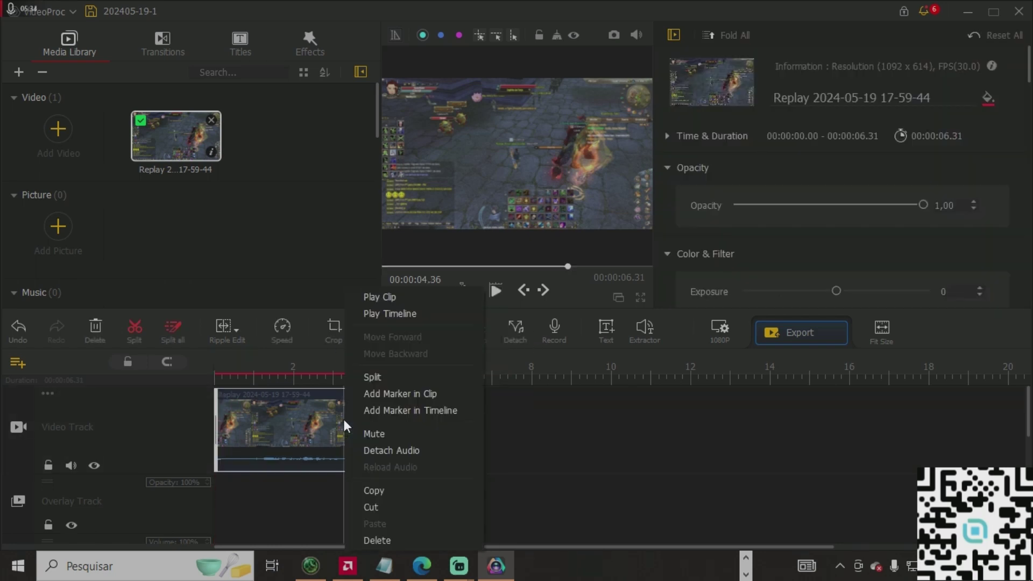
pyautogui.click(399, 453)
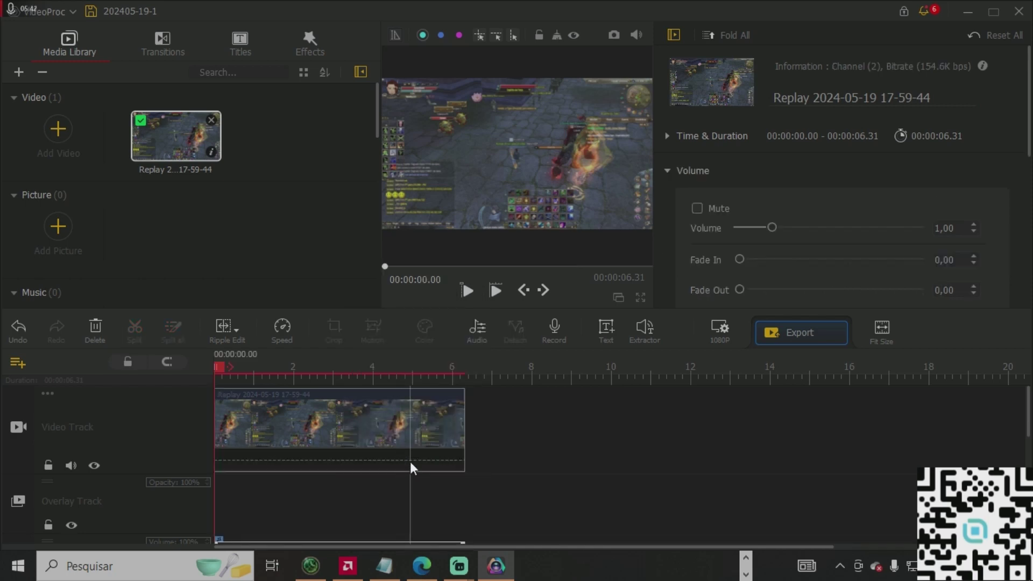
pyautogui.scroll(-3, 380, 428)
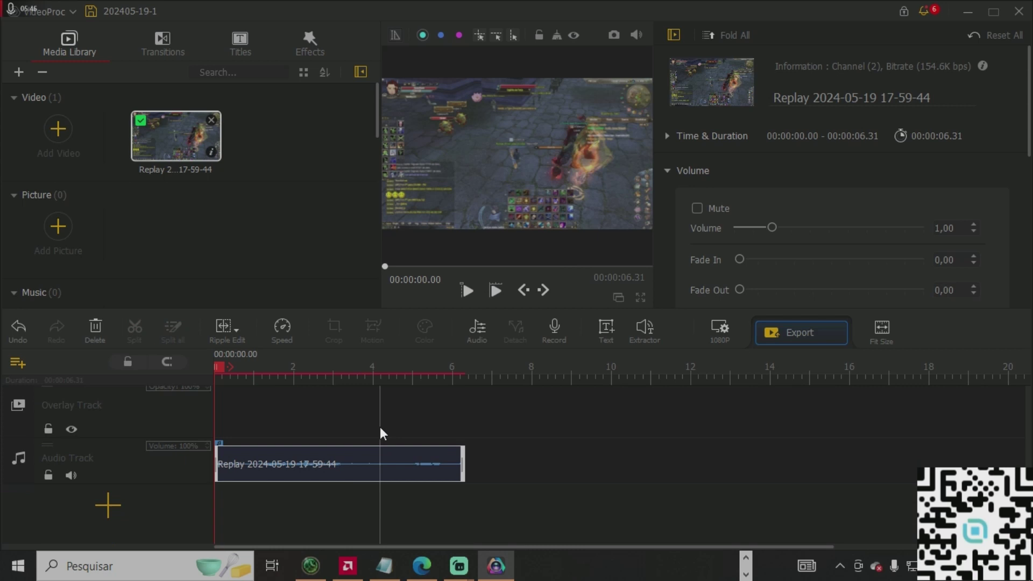
pyautogui.scroll(3, 380, 427)
pyautogui.scroll(-3, 386, 449)
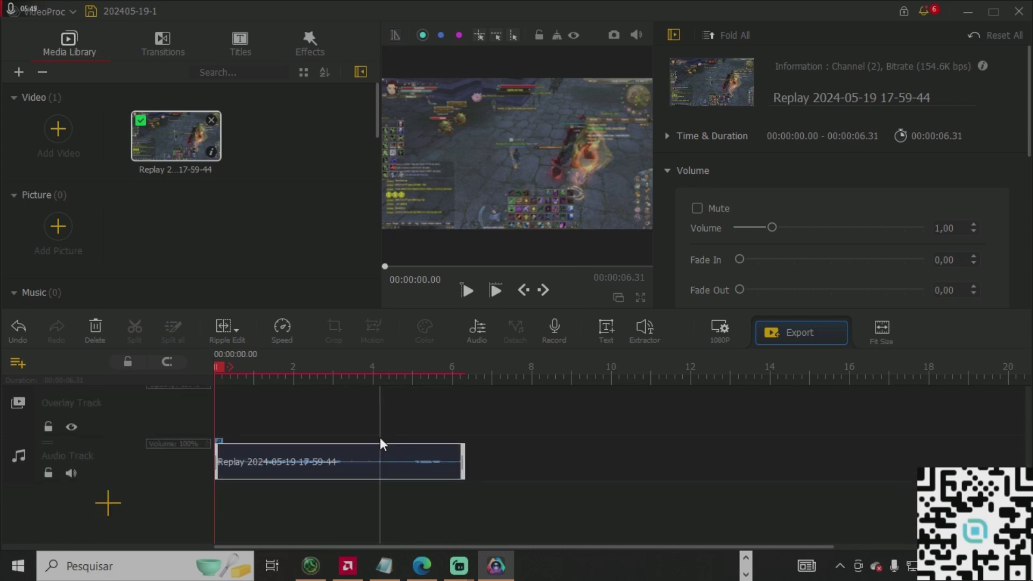
pyautogui.scroll(3, 380, 438)
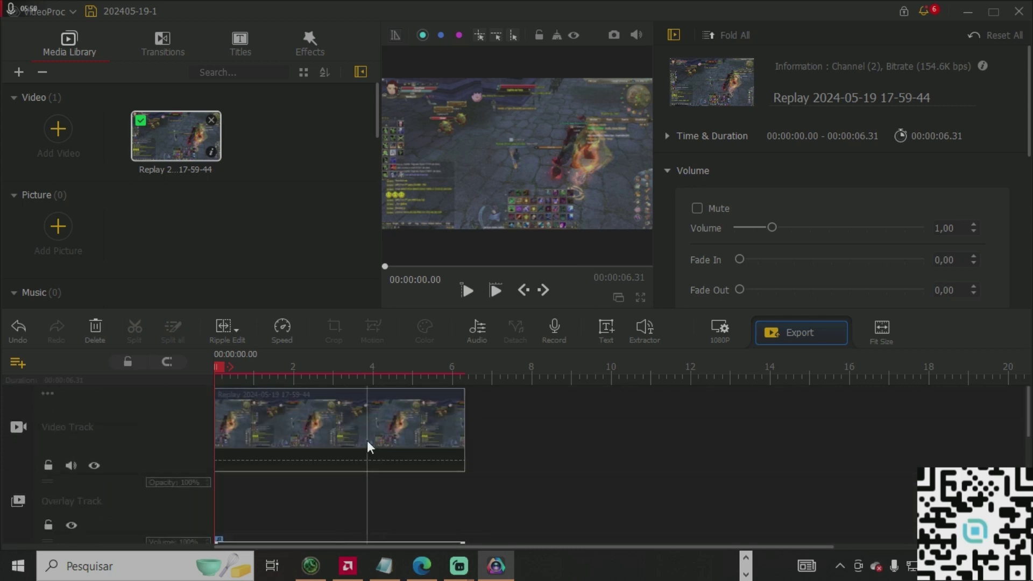
# Look over the video and audio tracks and play a short part of the timeline
pyautogui.scroll(-3, 367, 446)
pyautogui.scroll(3, 364, 430)
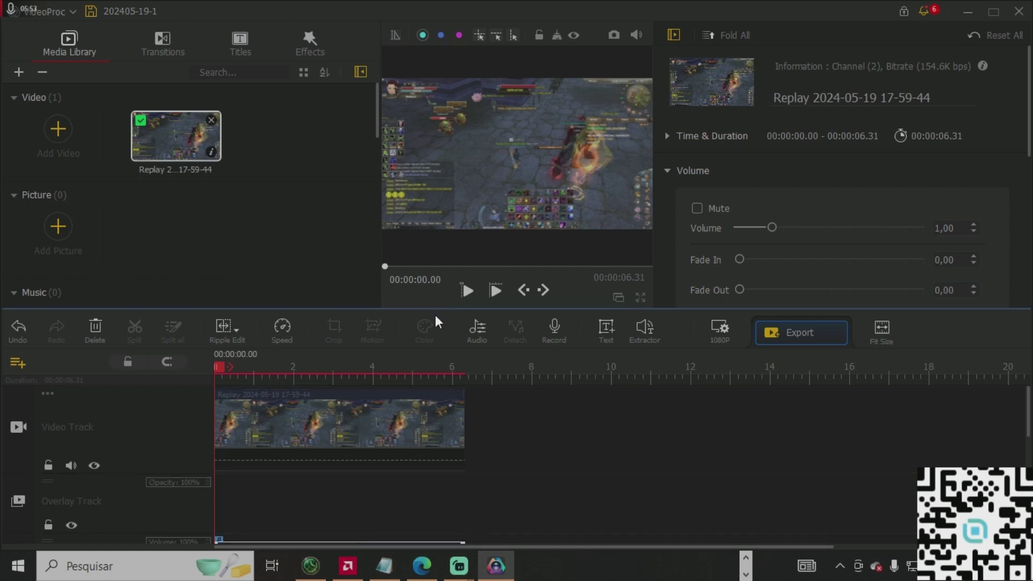
pyautogui.scroll(-3, 398, 436)
pyautogui.scroll(3, 377, 441)
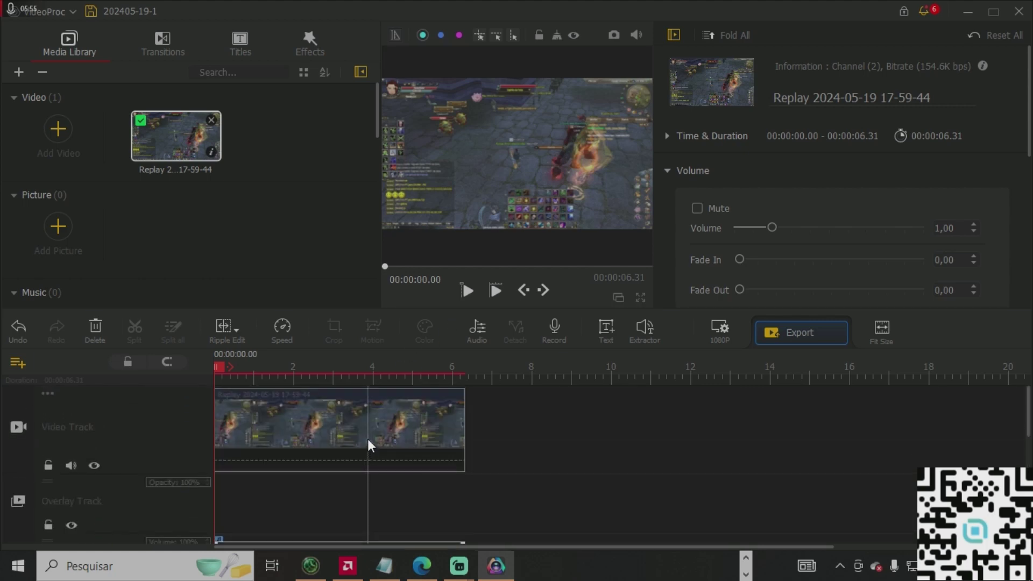
pyautogui.click(464, 291)
pyautogui.click(458, 291)
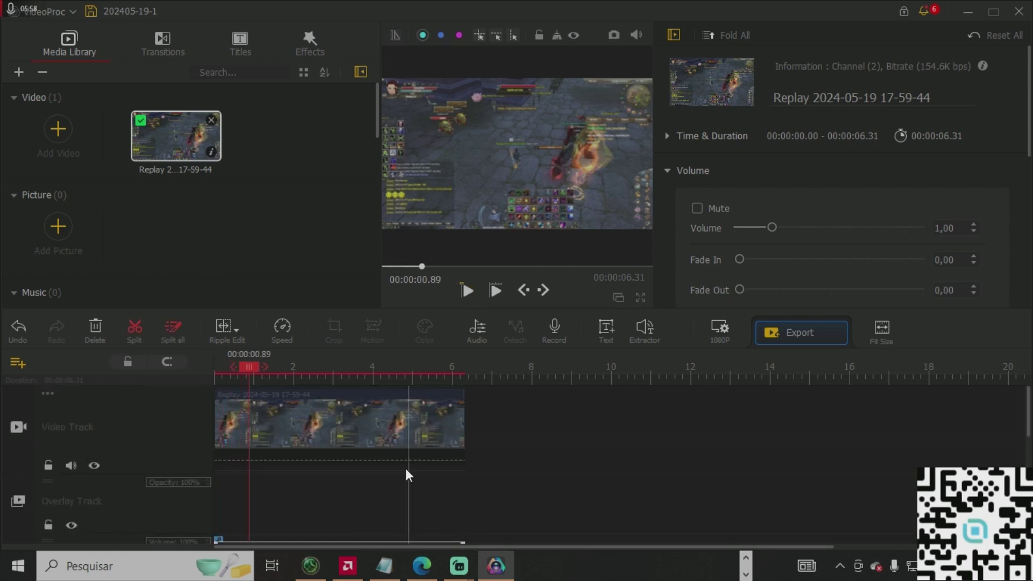
# Delete the detached Replay audio clip from the audio track
pyautogui.scroll(-3, 400, 479)
pyautogui.click(370, 451)
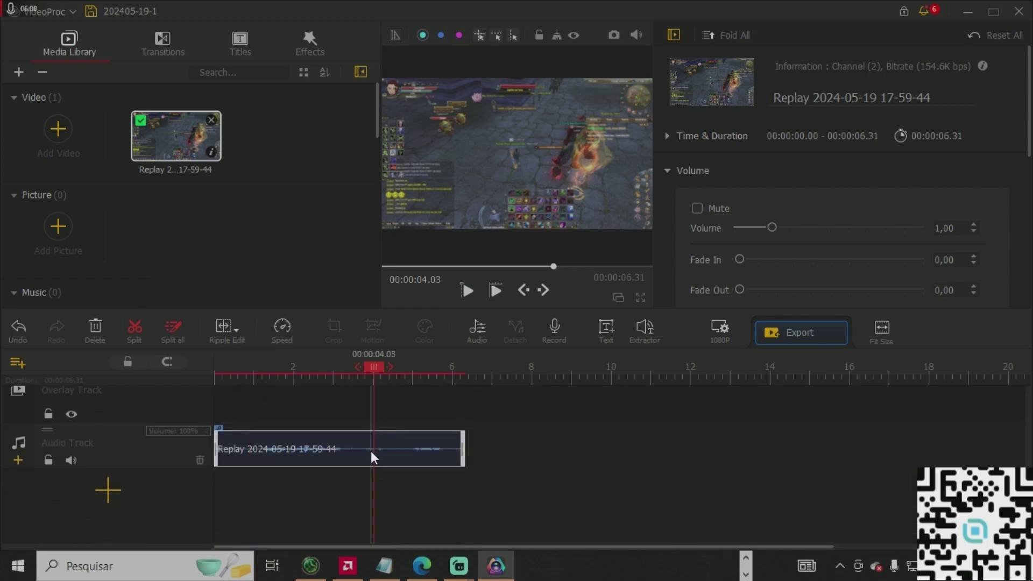
pyautogui.rightClick(370, 451)
pyautogui.click(412, 500)
pyautogui.scroll(3, 350, 431)
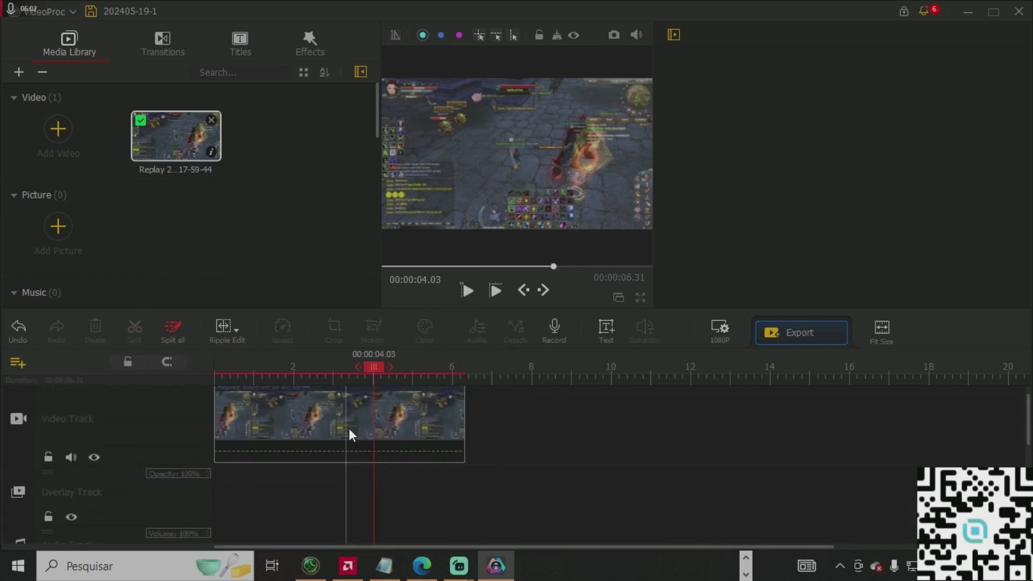
pyautogui.scroll(-3, 370, 444)
pyautogui.scroll(3, 363, 435)
# Select the Replay clip on the video track and play part of it to check its sound
pyautogui.click(333, 431)
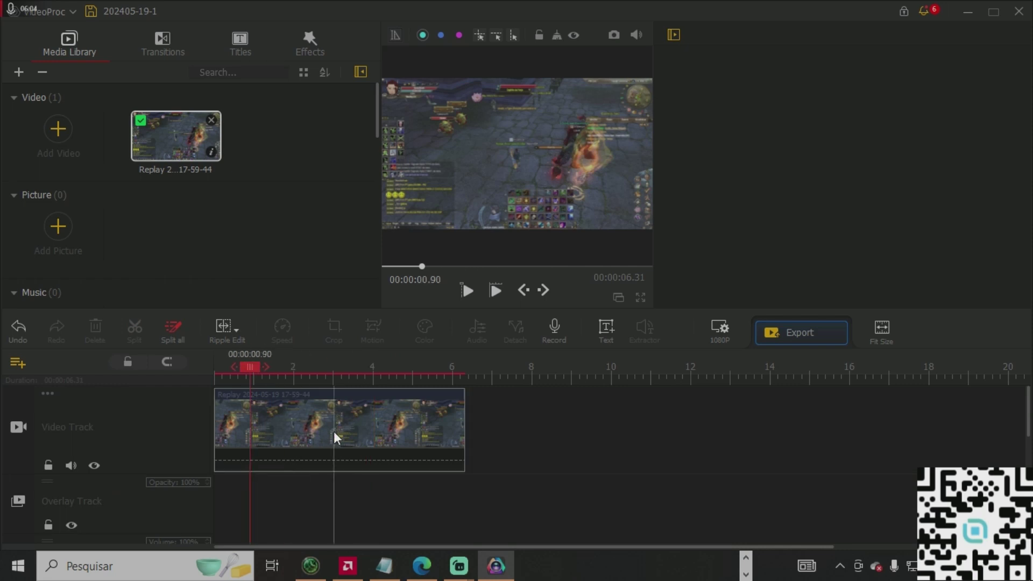
pyautogui.click(471, 291)
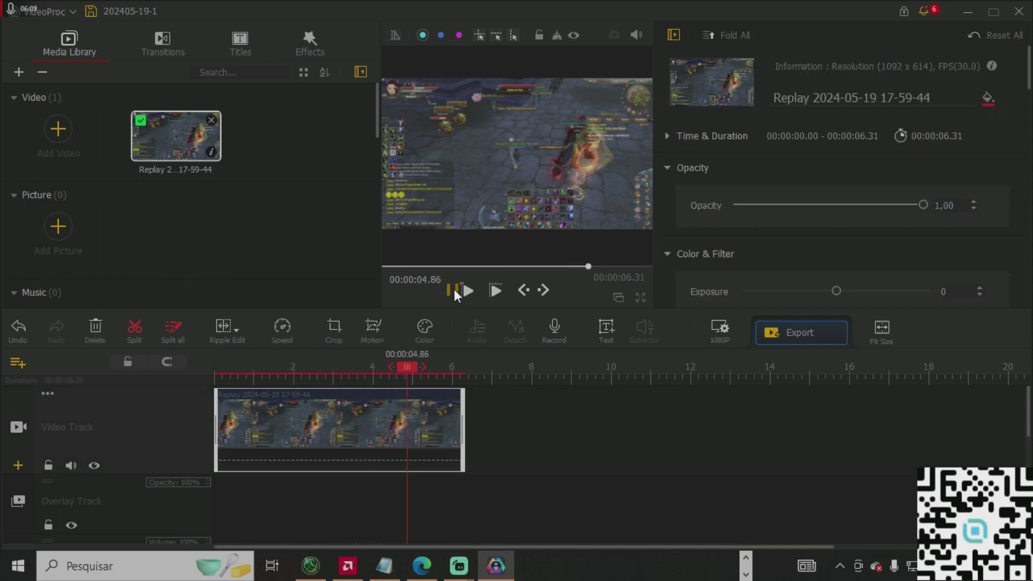
pyautogui.click(455, 289)
# Reload the audio of the Replay clip on the video track
pyautogui.rightClick(357, 434)
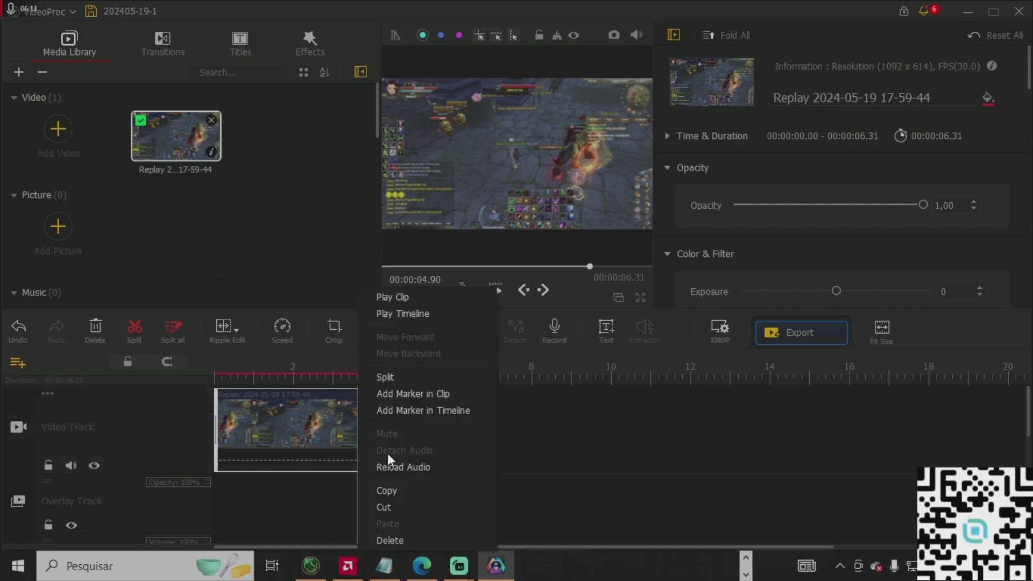
pyautogui.click(399, 466)
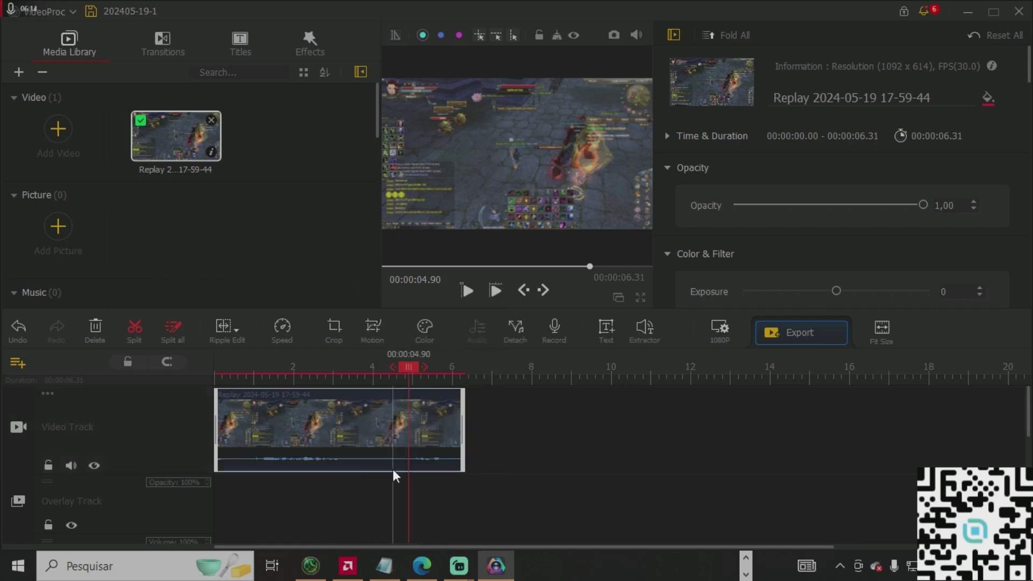
pyautogui.click(345, 424)
pyautogui.rightClick(344, 424)
# Move the playhead near the start of the Replay clip and play parts of it to check the reloaded audio
pyautogui.click(254, 371)
pyautogui.scroll(-2, 282, 377)
pyautogui.click(467, 291)
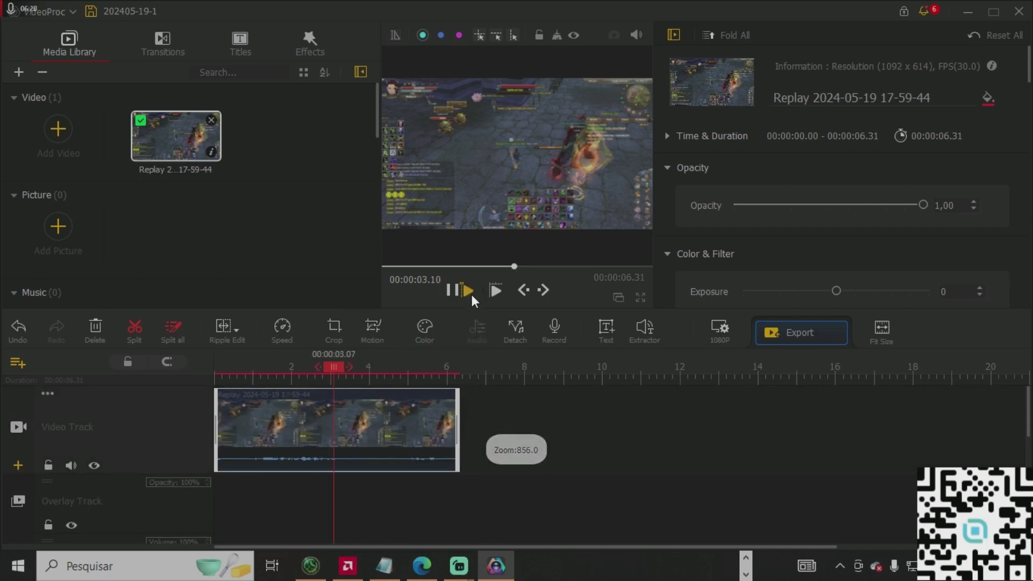
pyautogui.click(467, 292)
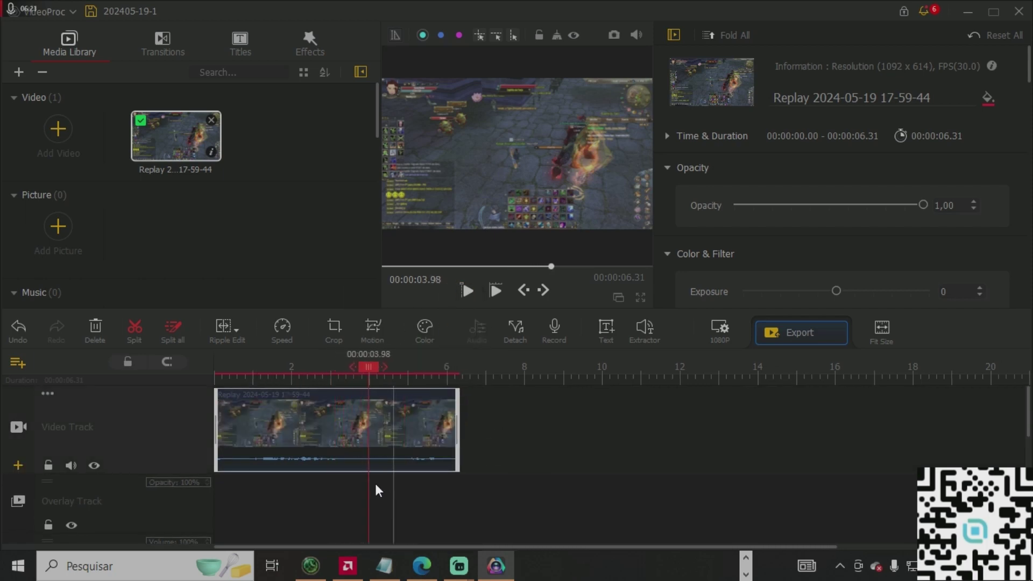
pyautogui.click(468, 291)
pyautogui.click(455, 289)
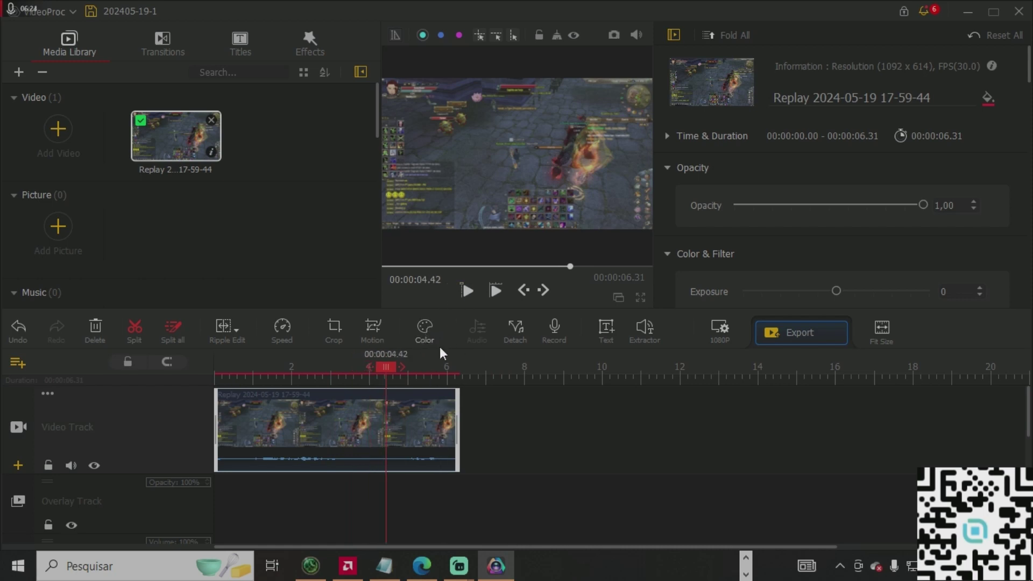
# Try several Lifestyle filters such as Vivid, Travel2 and Travel4 in the Color & Filter Editor, and reset the filter to None
pyautogui.click(428, 333)
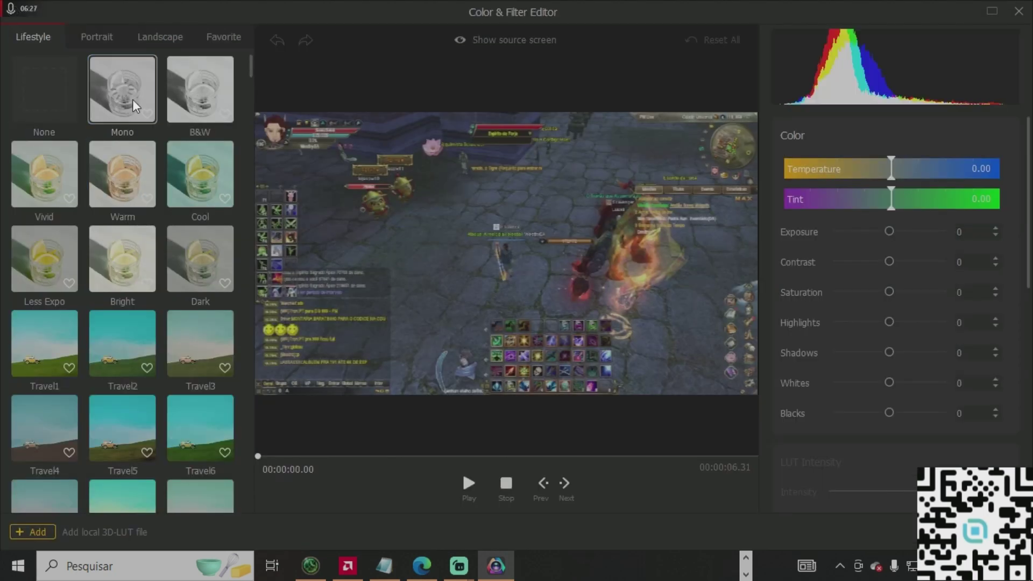
pyautogui.click(169, 96)
pyautogui.click(141, 166)
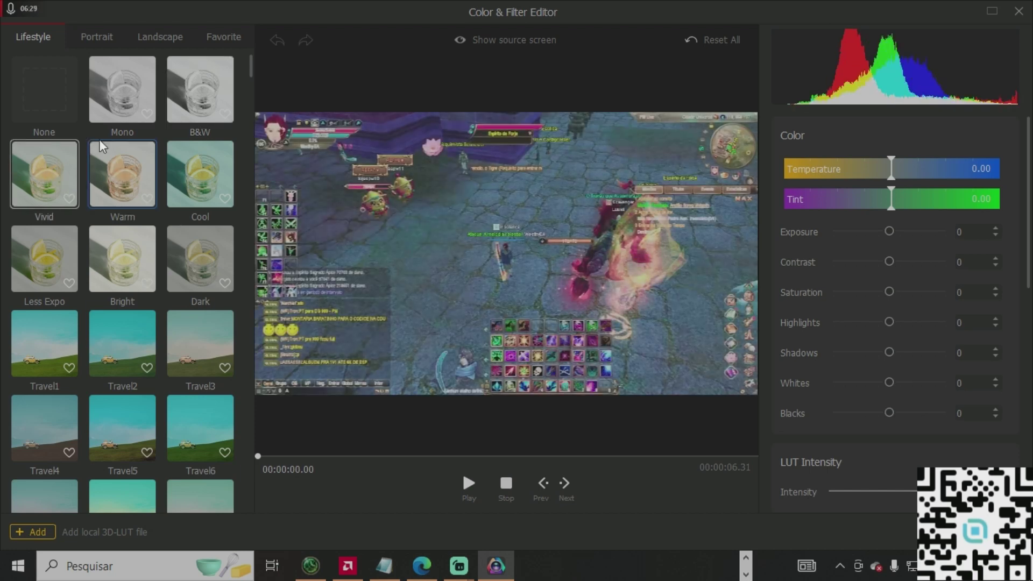
pyautogui.click(103, 259)
pyautogui.click(55, 338)
pyautogui.click(188, 340)
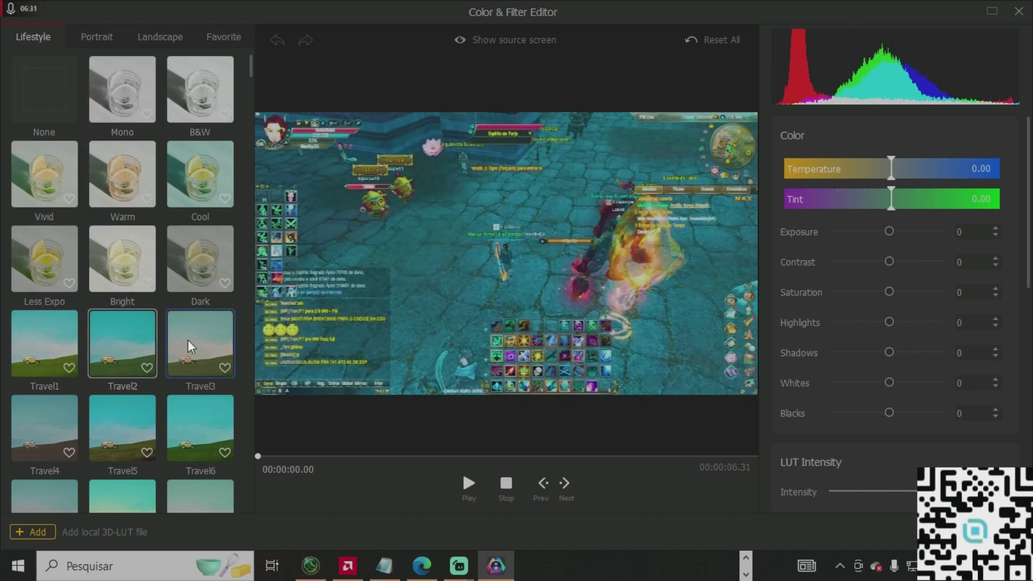
pyautogui.click(138, 402)
pyautogui.click(70, 419)
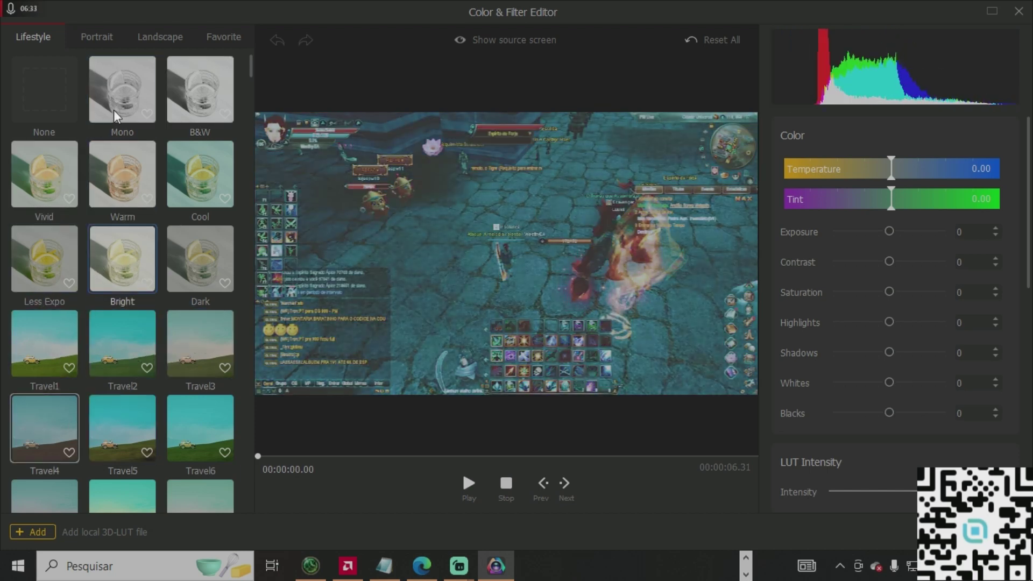
pyautogui.click(144, 88)
pyautogui.press('Right')
pyautogui.click(40, 96)
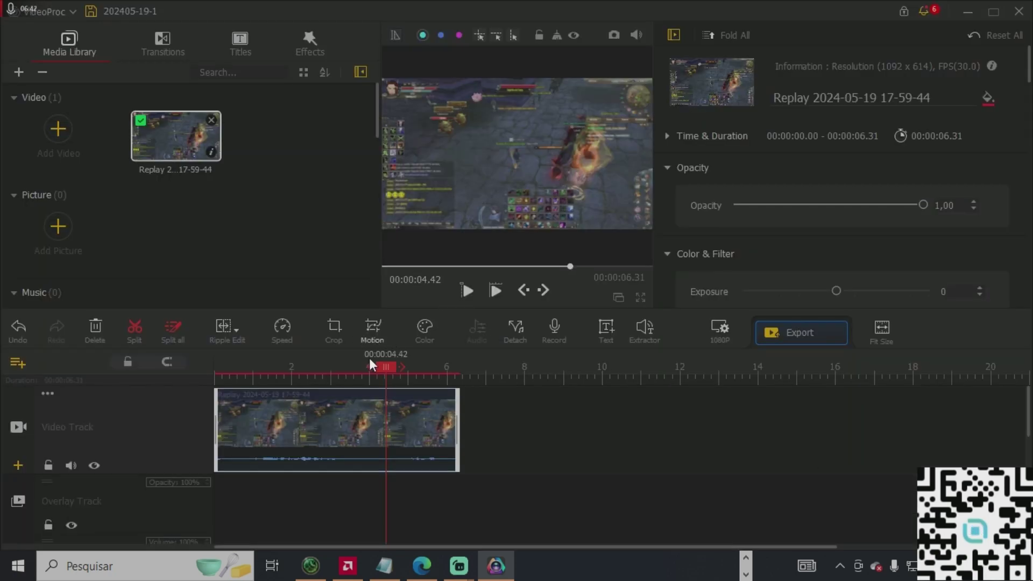
# Add the Zoom In motion preset to the Replay clip, apply it, and play the timeline from the start
pyautogui.click(370, 330)
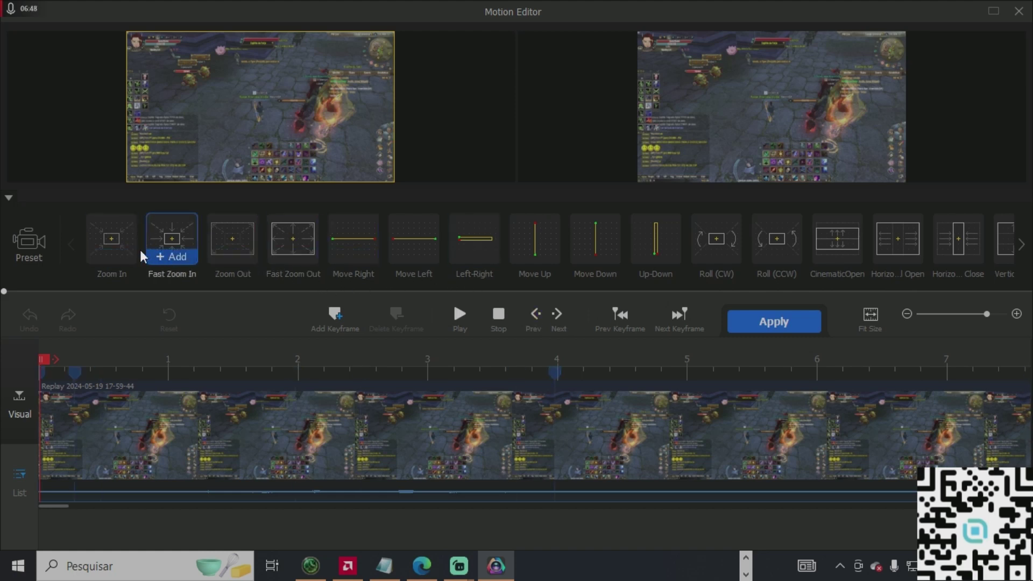
pyautogui.click(119, 240)
pyautogui.click(117, 257)
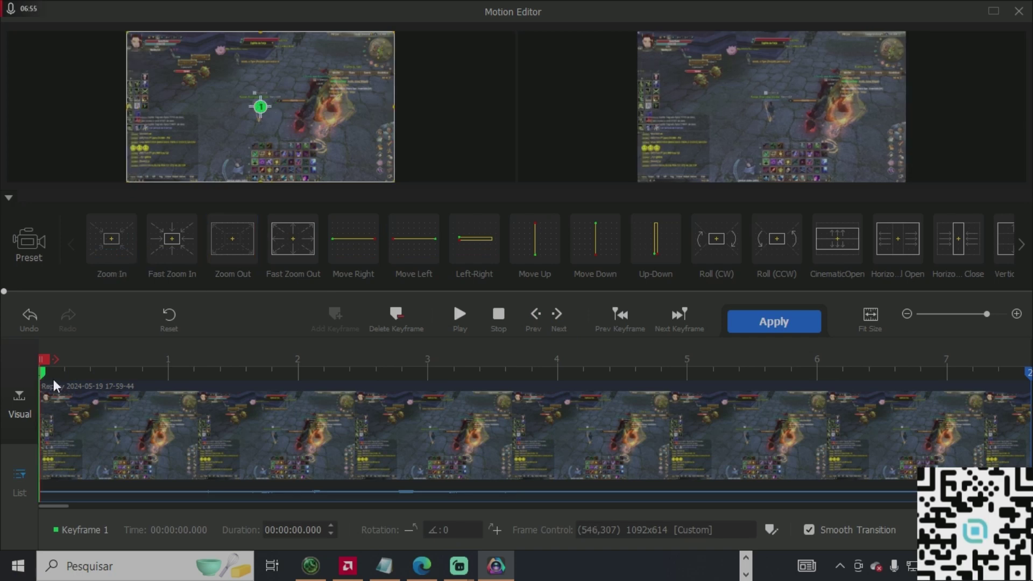
pyautogui.moveTo(48, 368); pyautogui.dragTo(83, 368)
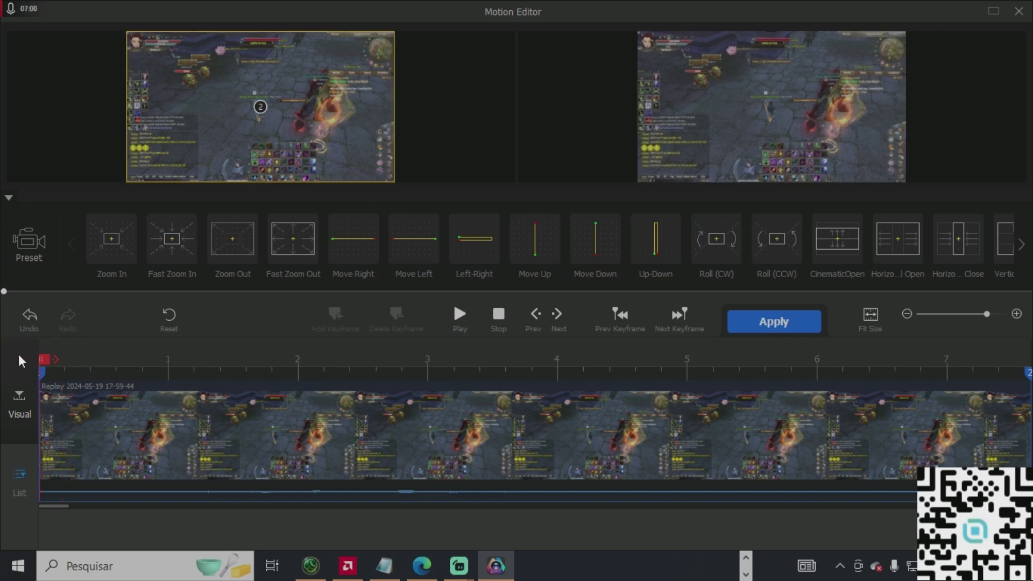
pyautogui.click(458, 317)
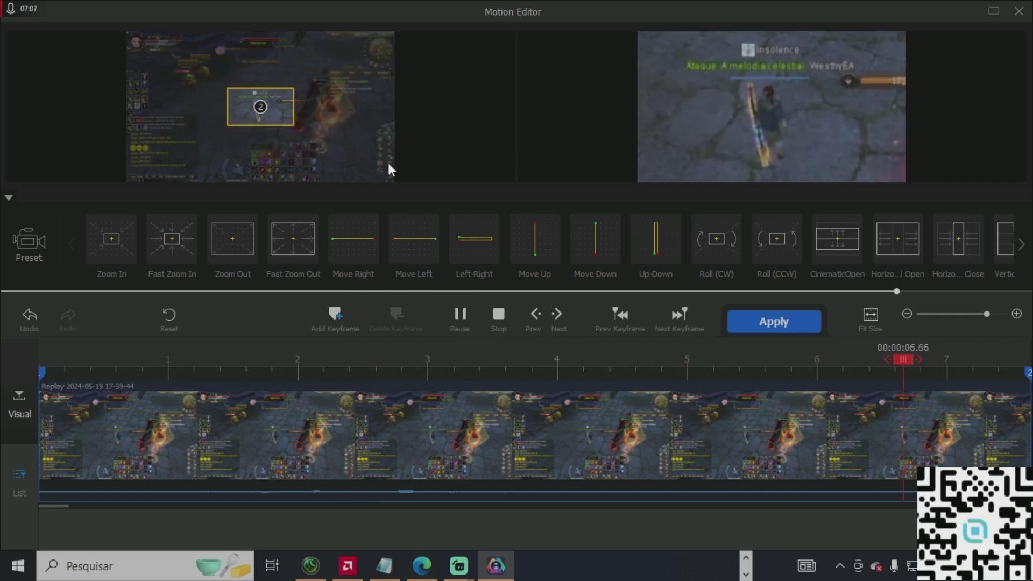
pyautogui.click(815, 323)
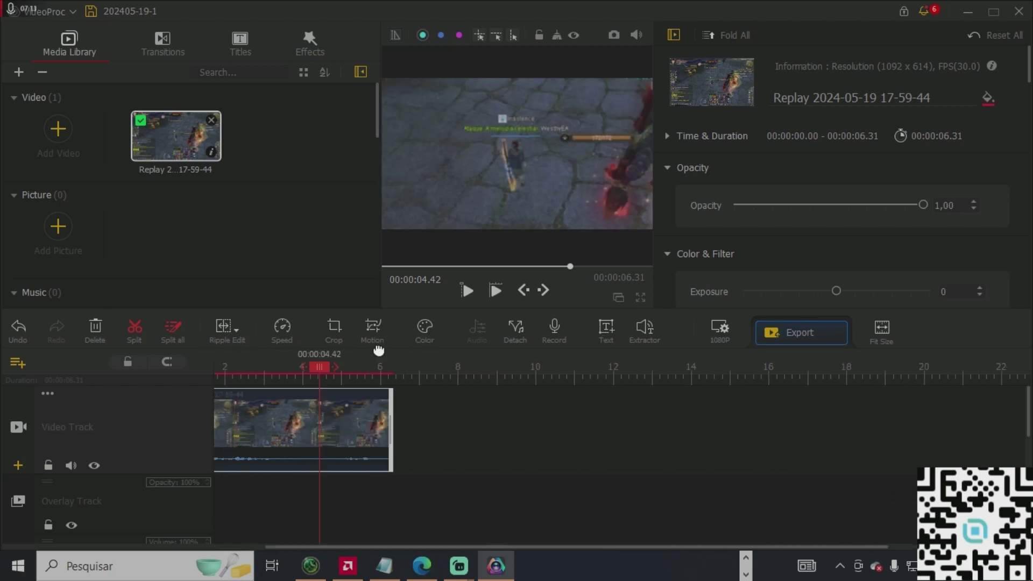
pyautogui.moveTo(380, 370); pyautogui.dragTo(156, 344)
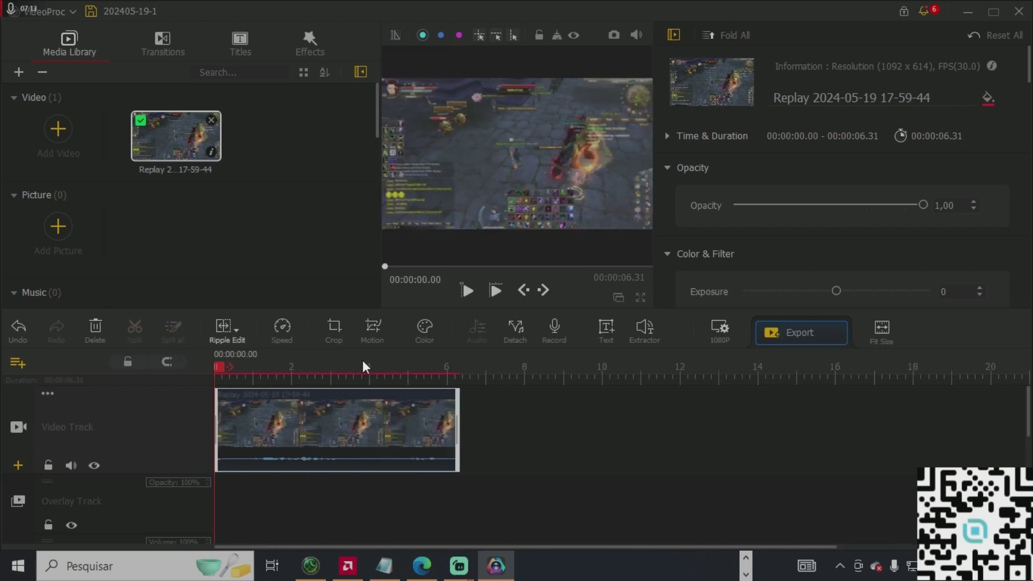
pyautogui.click(460, 291)
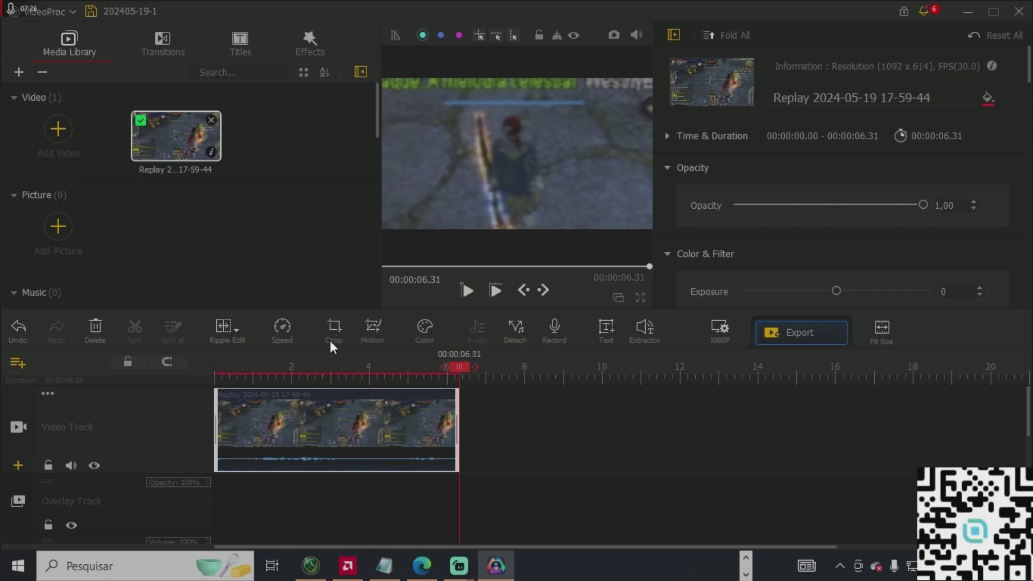
# Try the Zoom In and Zoom Out motion presets again, add Fast Zoom Out to the Replay clip and apply it
pyautogui.click(371, 329)
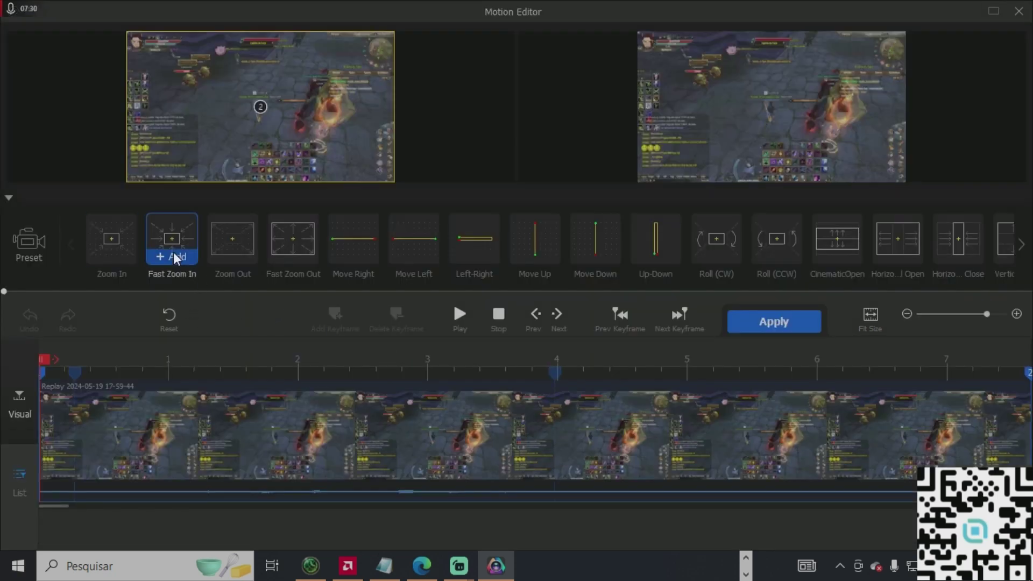
pyautogui.moveTo(108, 248)
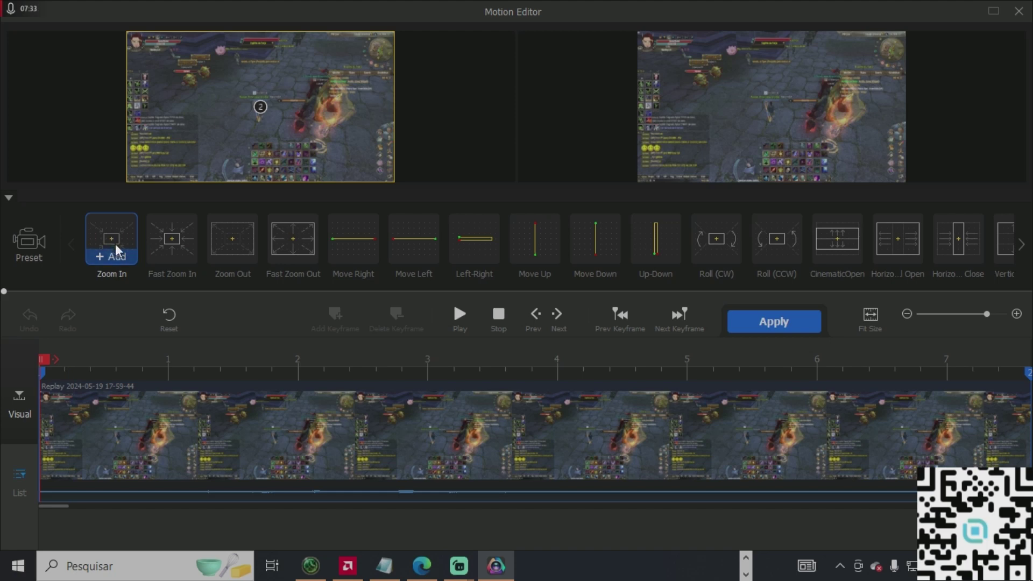
pyautogui.click(117, 256)
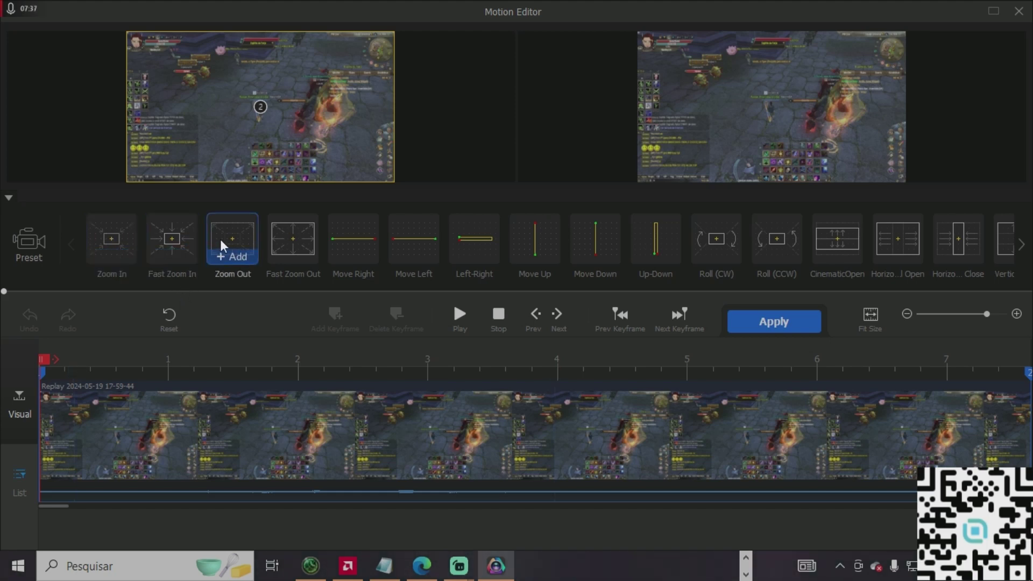
pyautogui.moveTo(244, 253)
pyautogui.click(246, 263)
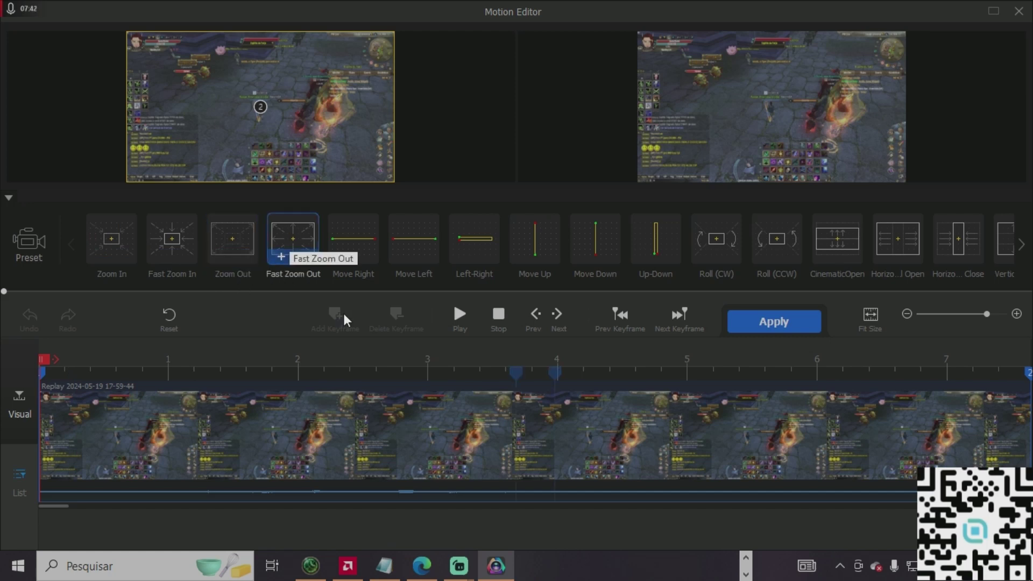
pyautogui.click(274, 257)
pyautogui.click(807, 322)
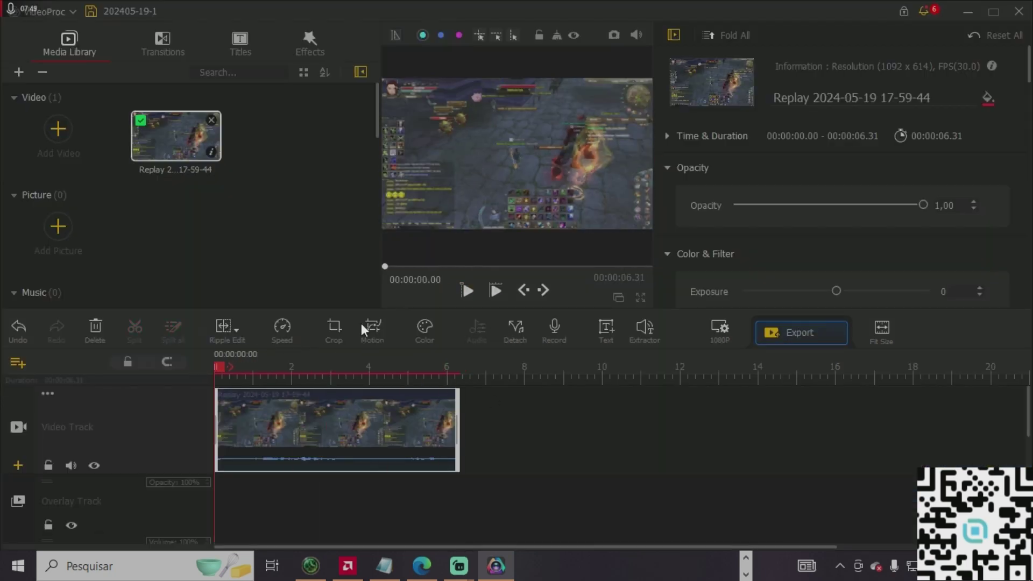
# Play the beginning of the timeline to check the applied zoom motion
pyautogui.click(468, 291)
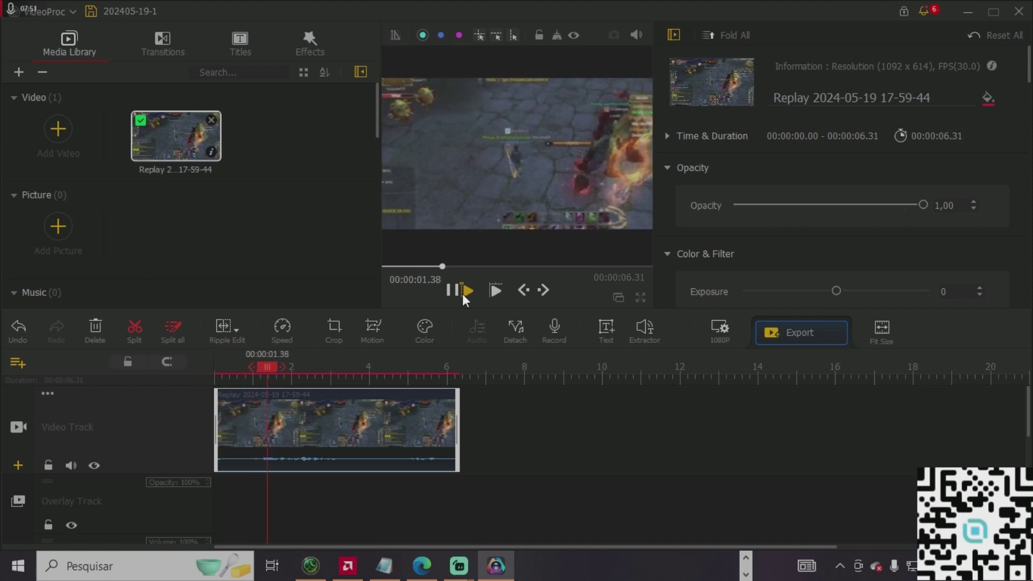
pyautogui.click(462, 294)
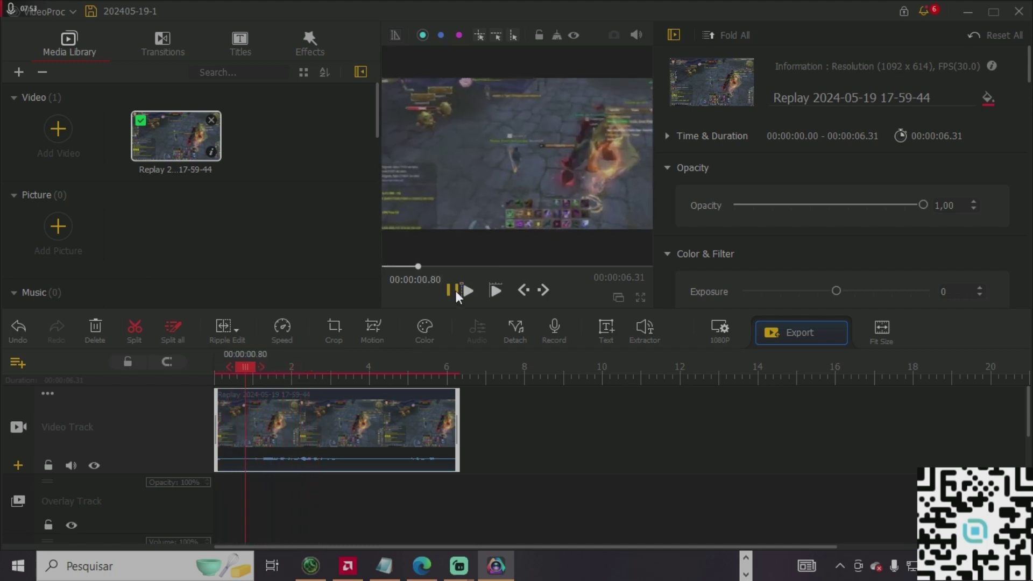
pyautogui.click(455, 290)
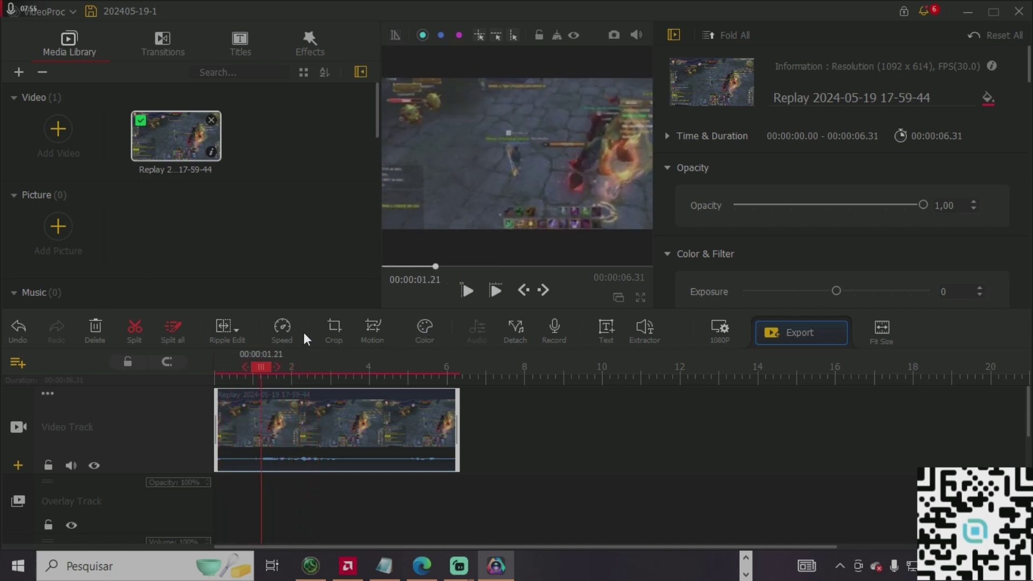
# Try the Move Right motion preset at the start of the Replay clip and at about 6 seconds, previewing the movement each time
pyautogui.click(364, 330)
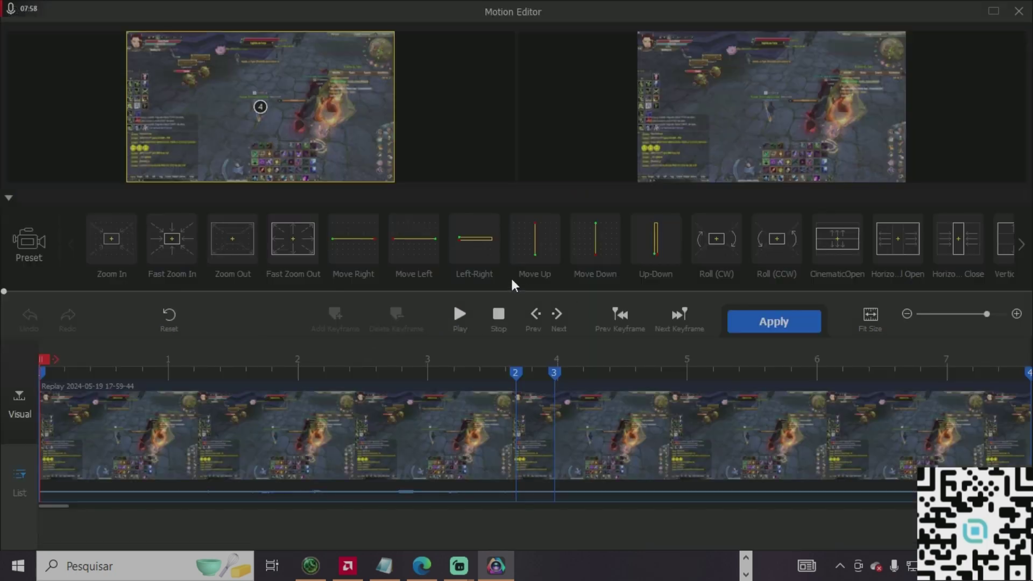
pyautogui.moveTo(344, 254)
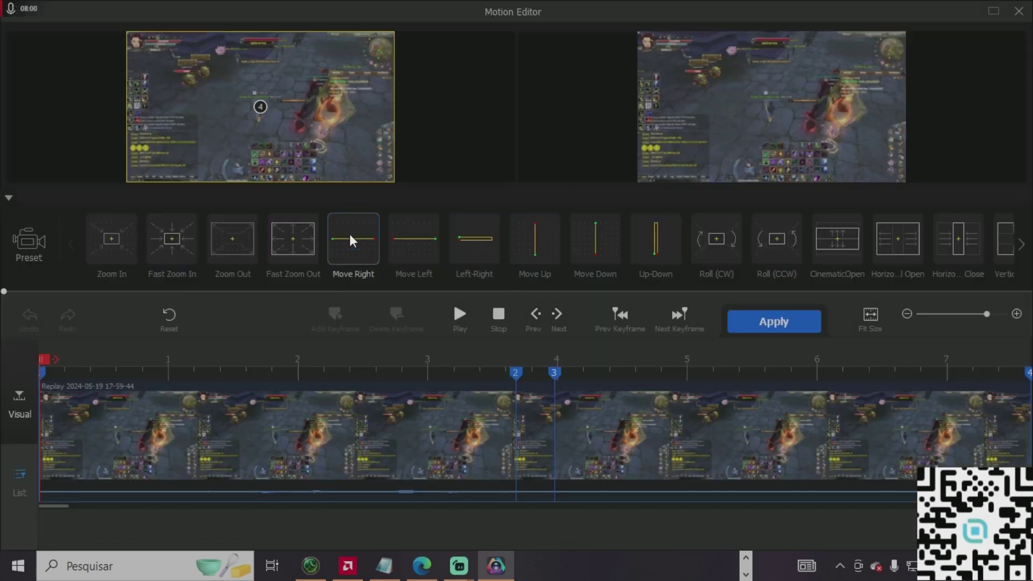
pyautogui.click(358, 259)
pyautogui.click(460, 314)
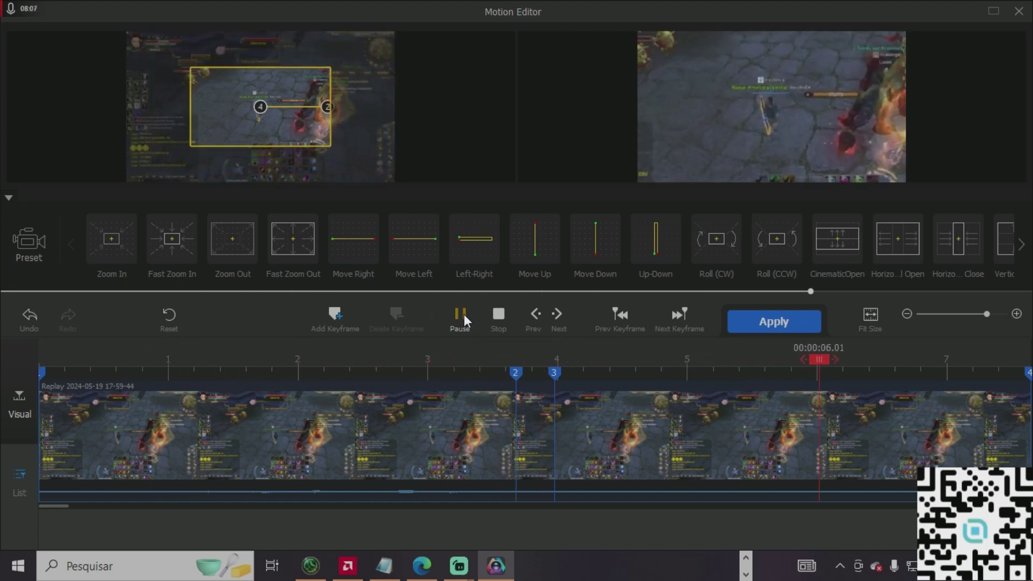
pyautogui.click(464, 314)
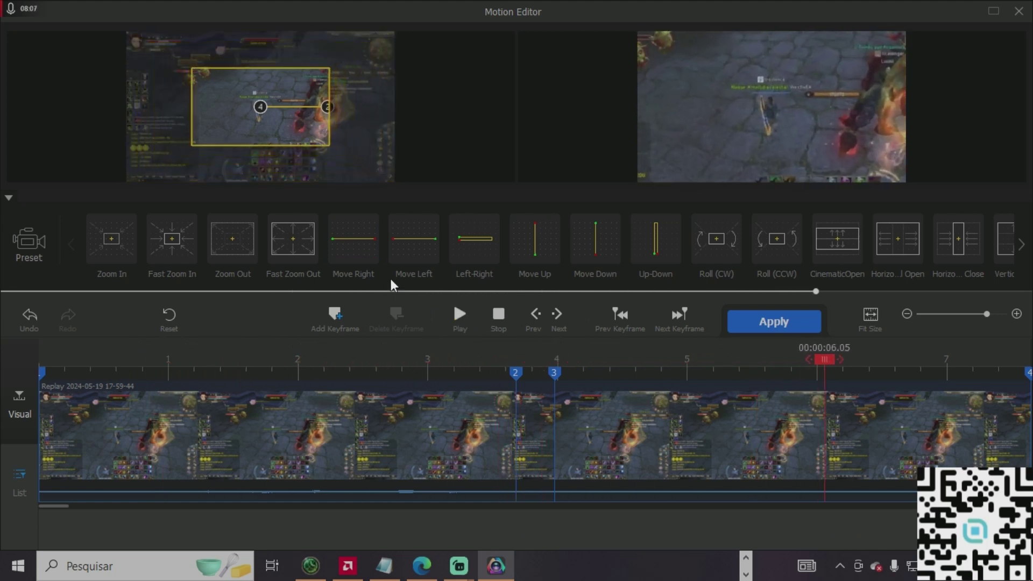
pyautogui.click(362, 258)
pyautogui.click(452, 318)
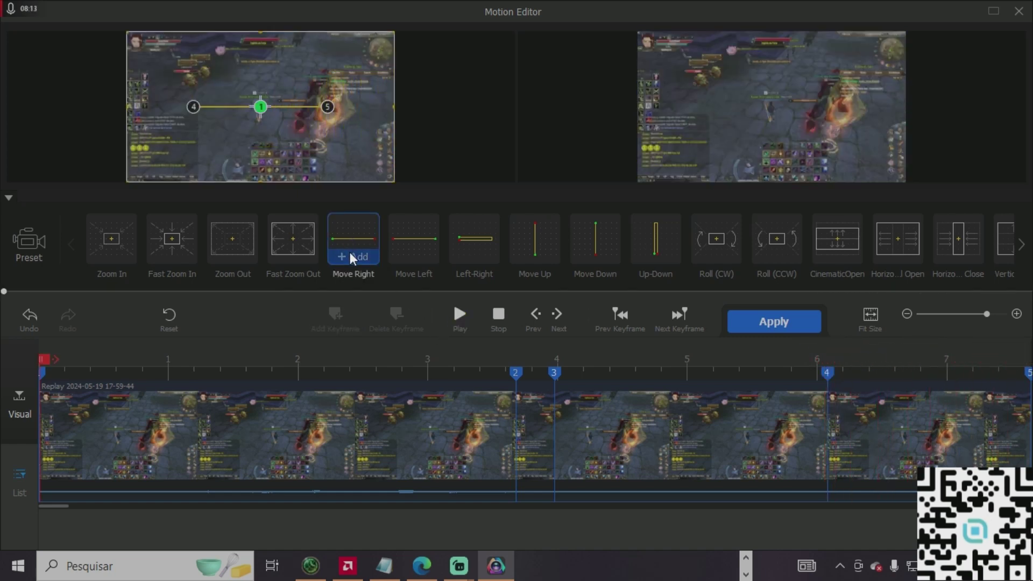
pyautogui.click(453, 310)
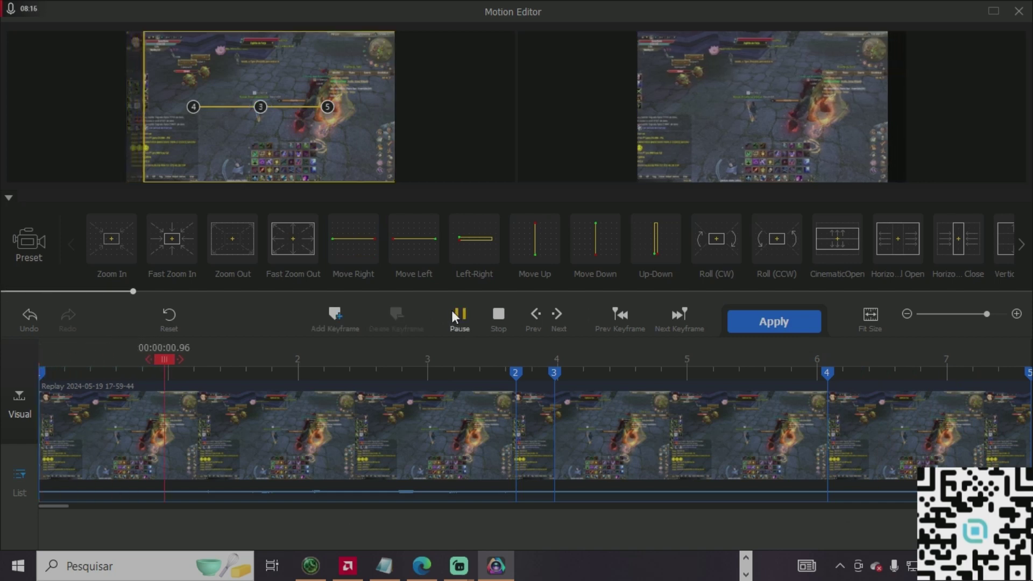
pyautogui.click(451, 310)
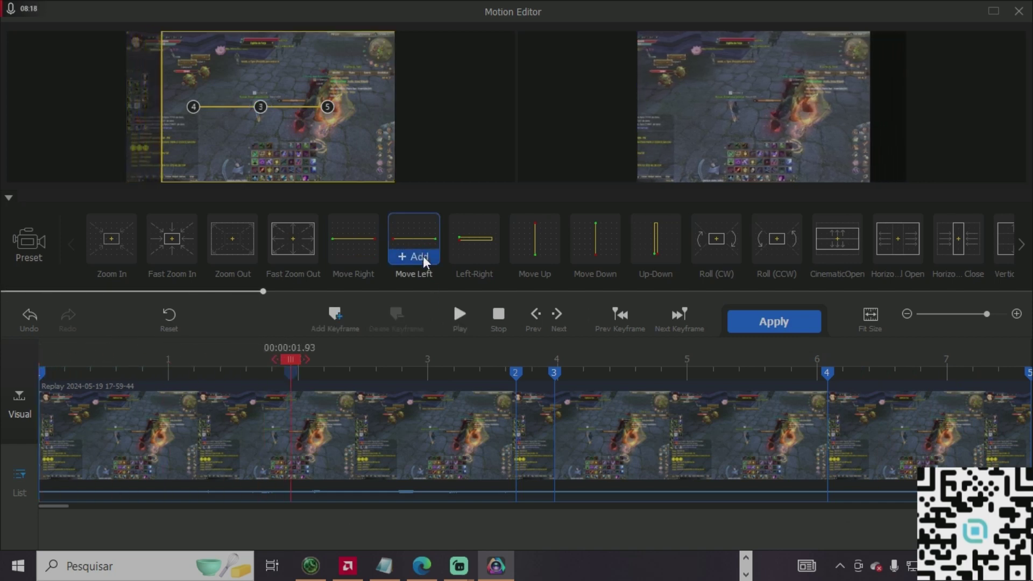
# Try the Move Left motion preset at about 1.9 seconds, preview it, and add the Up-Down preset at about 3.3 seconds
pyautogui.click(423, 256)
pyautogui.click(466, 319)
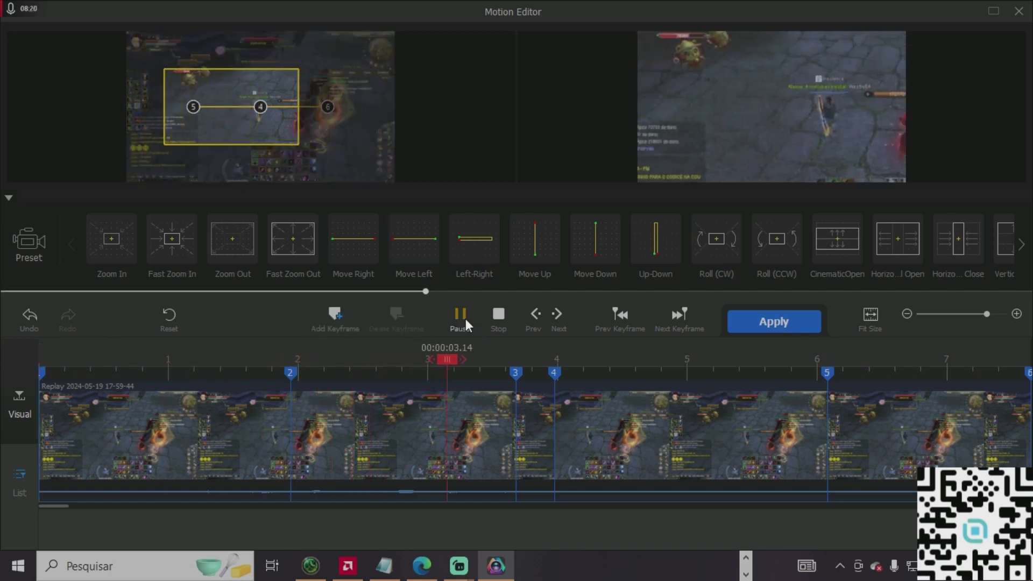
pyautogui.click(466, 319)
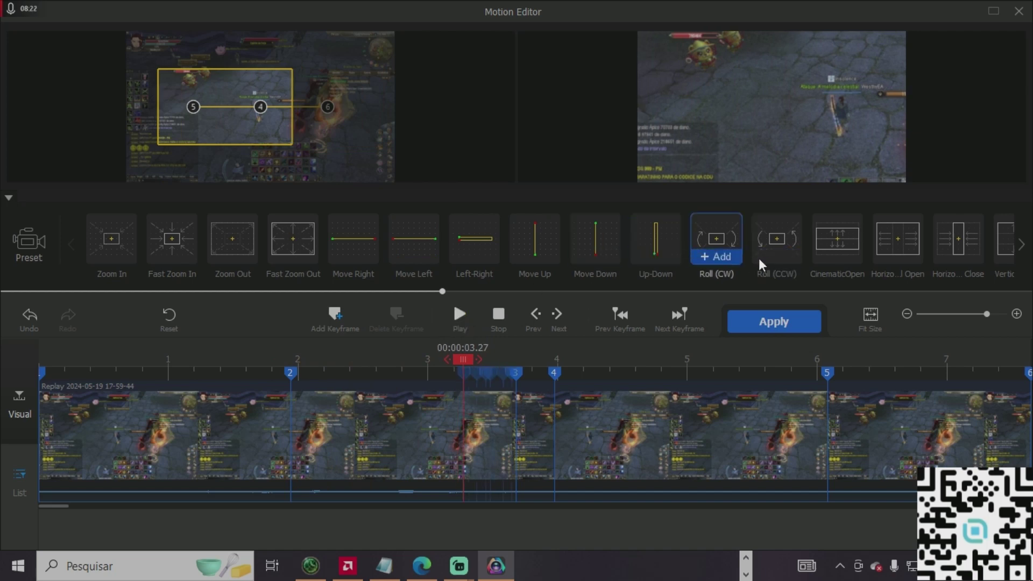
pyautogui.click(595, 256)
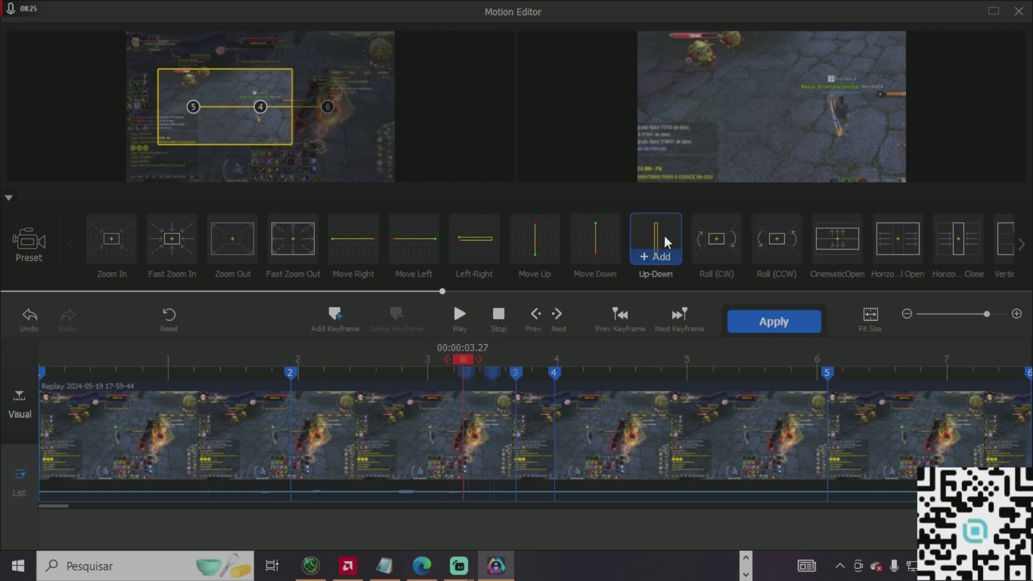
pyautogui.click(661, 252)
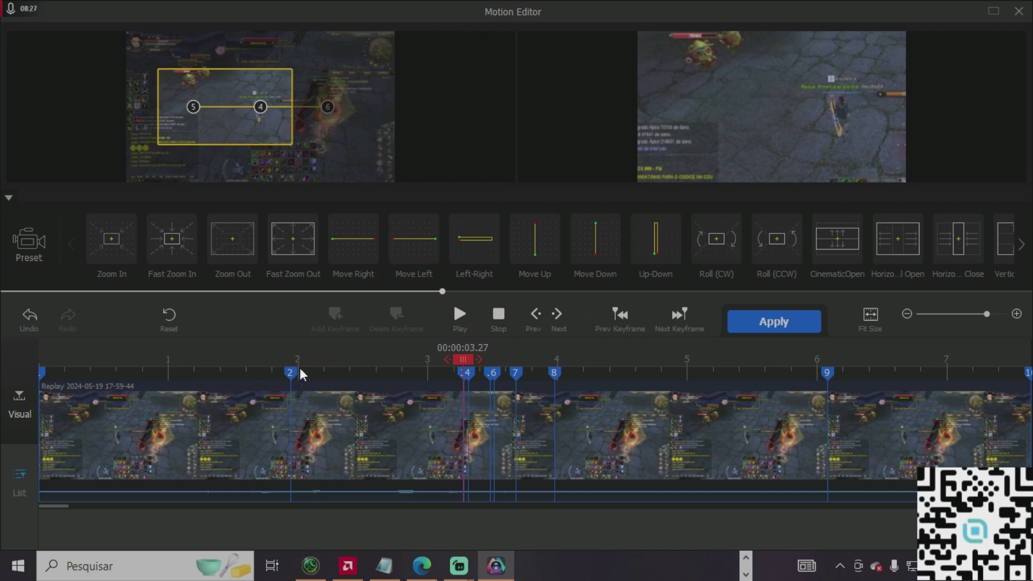
# Delete the motion keyframes at about 3.31, 3.94, 3.67 and 3.47 seconds one at a time
pyautogui.click(467, 373)
pyautogui.click(458, 359)
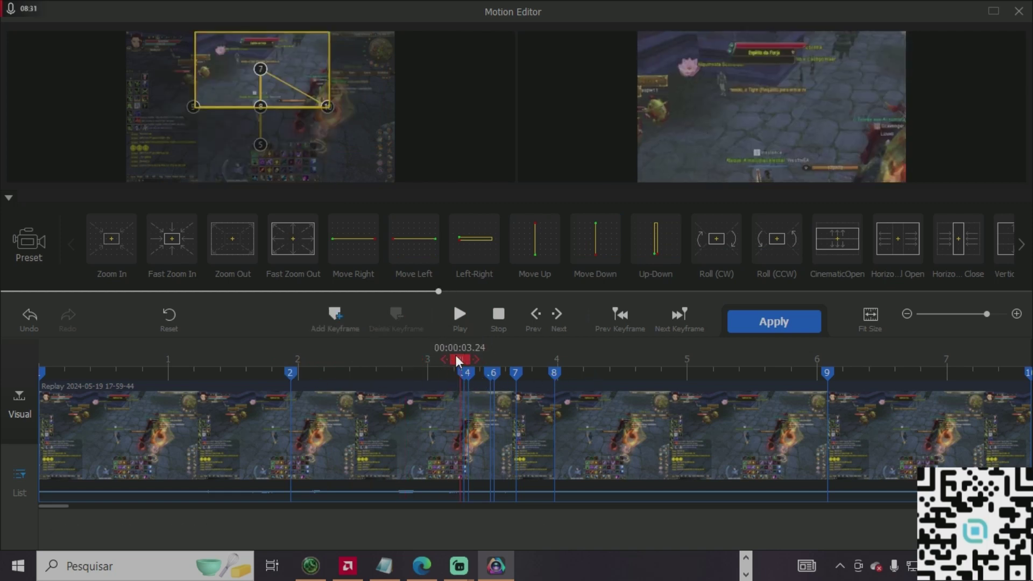
pyautogui.click(473, 374)
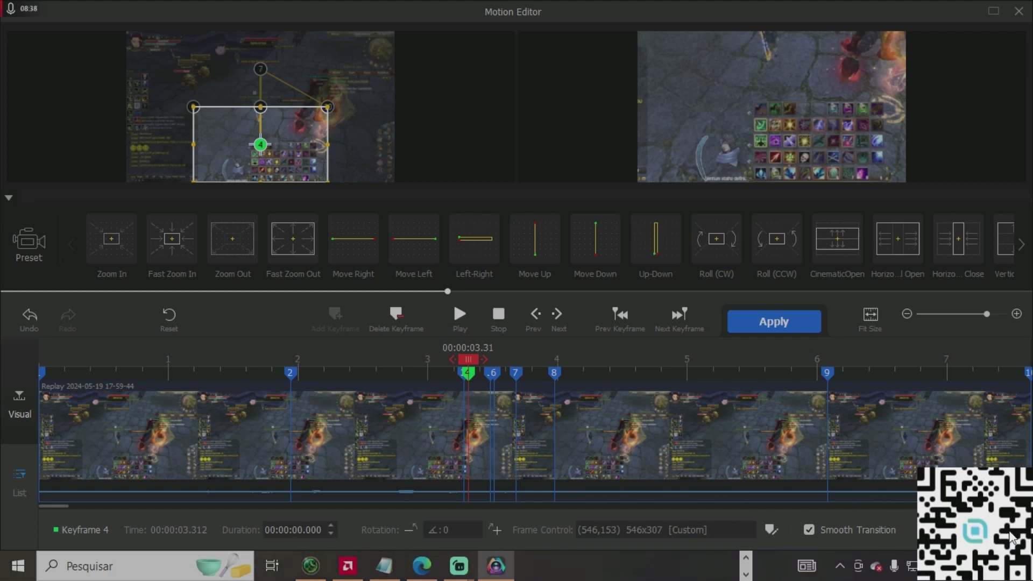
pyautogui.press('Delete')
pyautogui.click(554, 373)
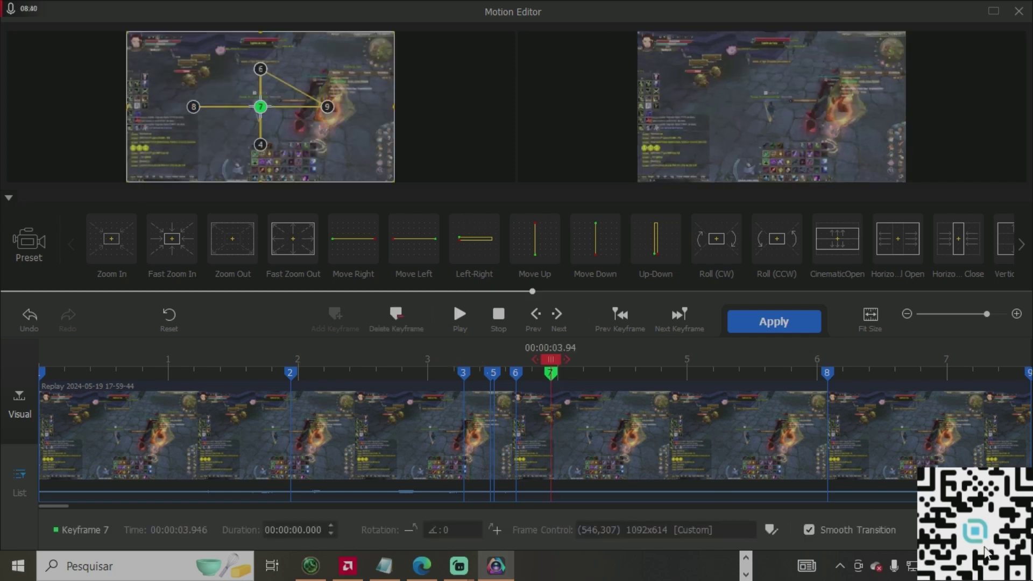
pyautogui.press('Delete')
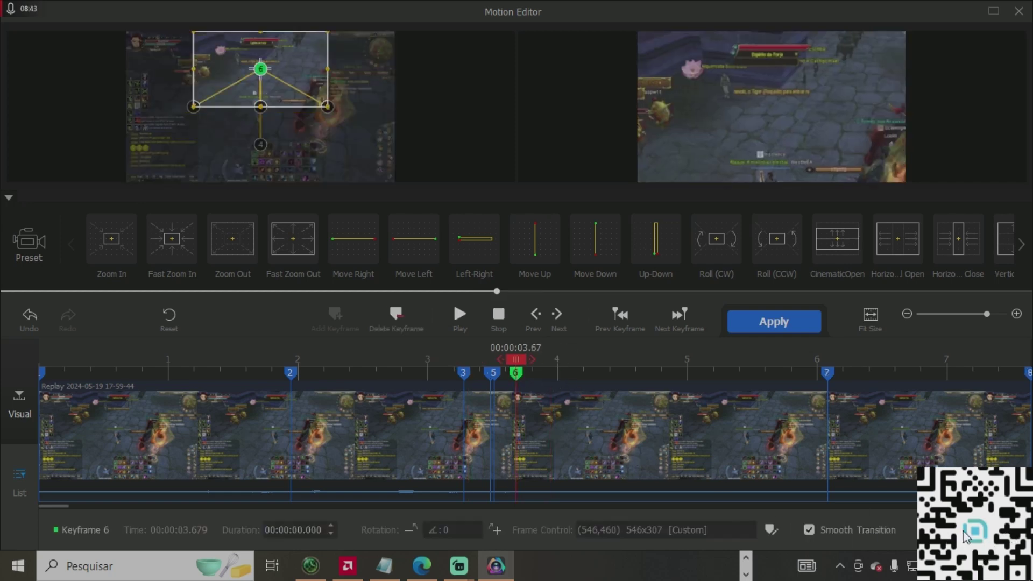
pyautogui.press('Delete')
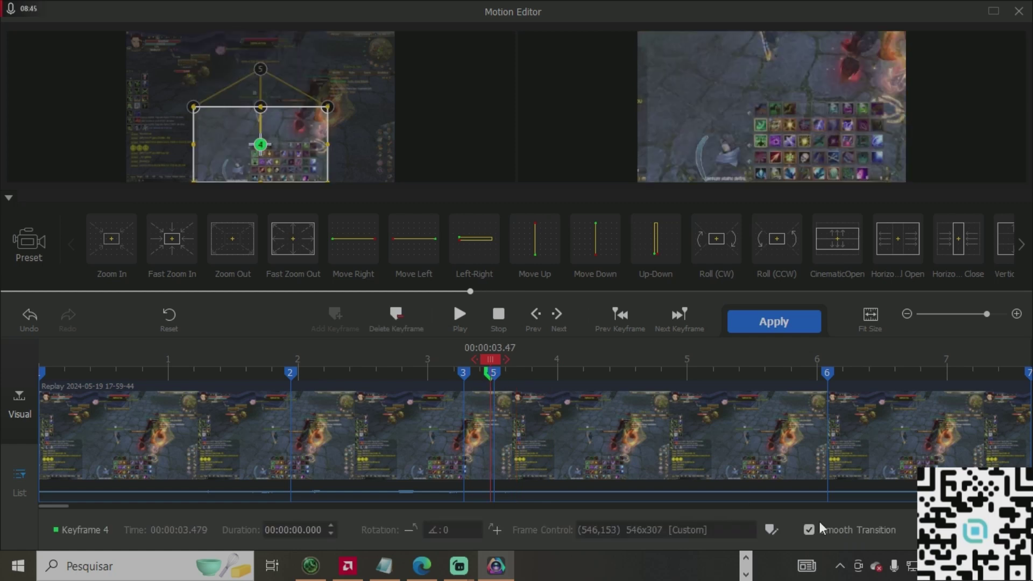
pyautogui.press('Delete')
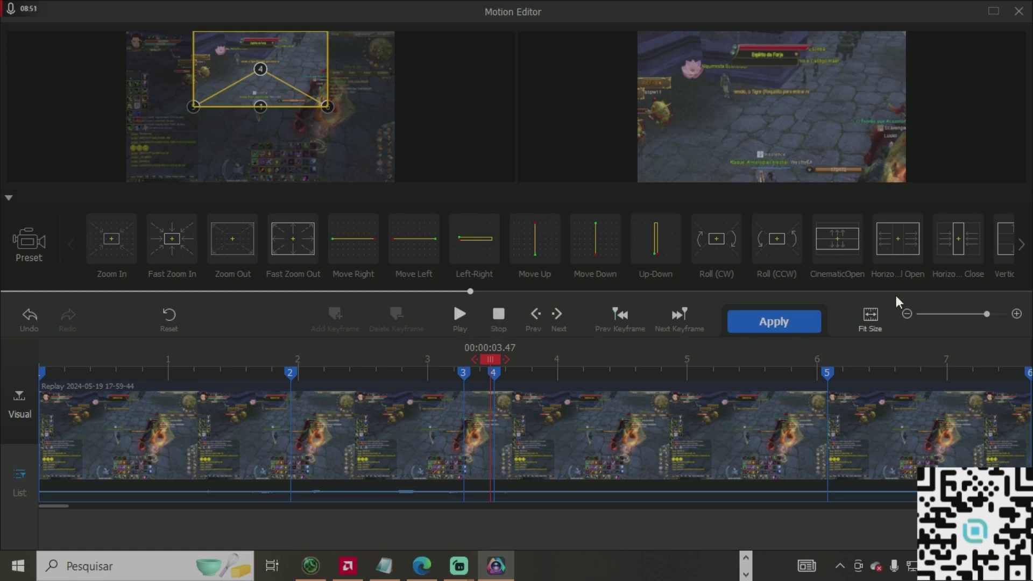
# Reset all motion keyframes on the Replay clip, try undoing and redoing the reset, and apply the cleared motion
pyautogui.click(166, 314)
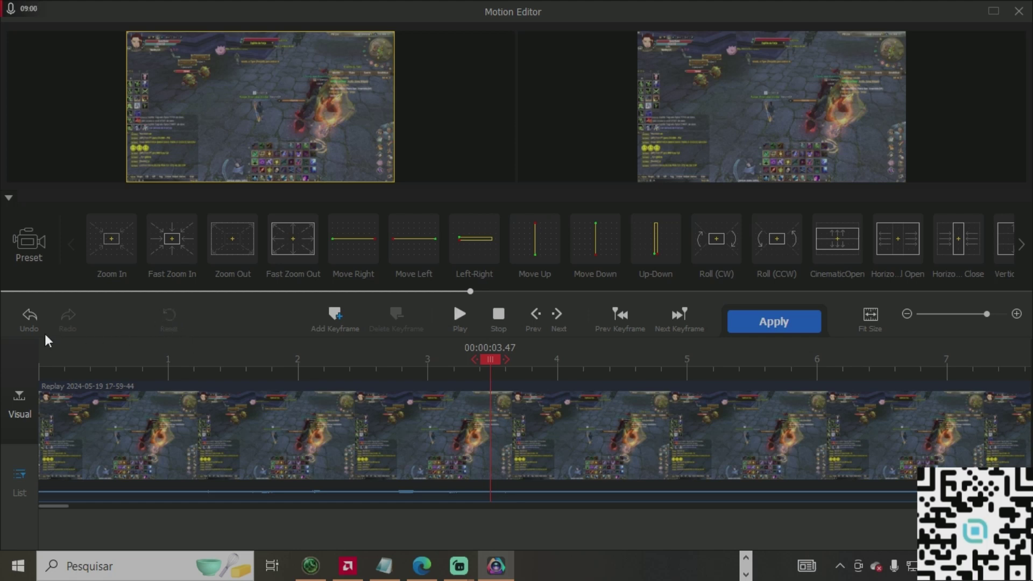
pyautogui.click(27, 318)
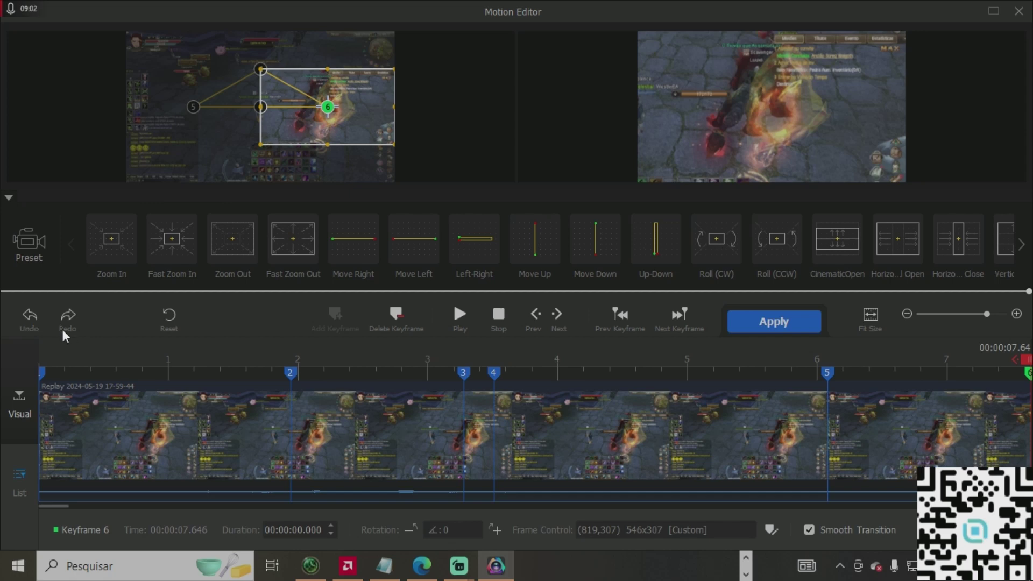
pyautogui.click(68, 318)
pyautogui.click(29, 317)
pyautogui.click(169, 318)
pyautogui.moveTo(703, 238)
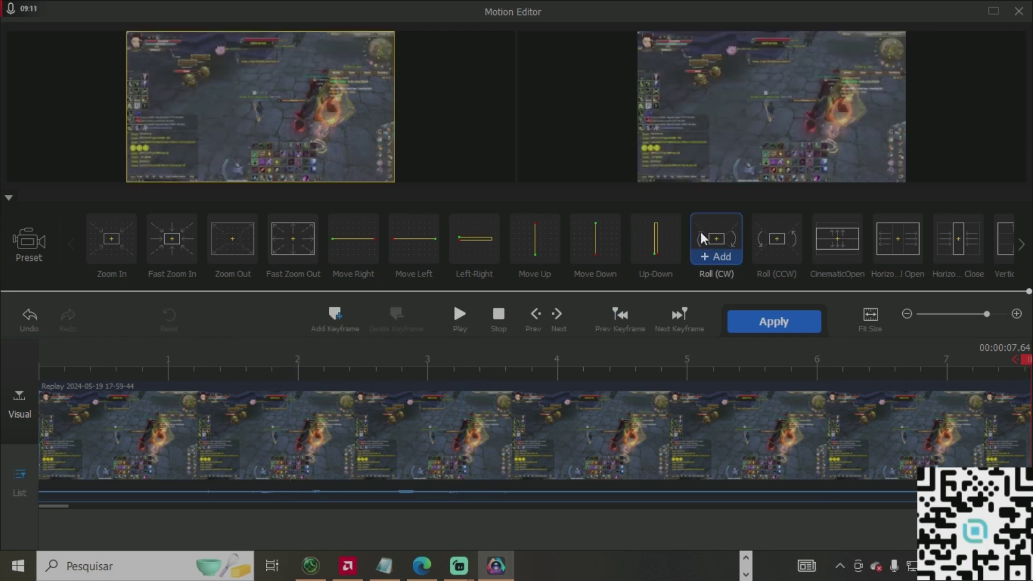
pyautogui.click(796, 324)
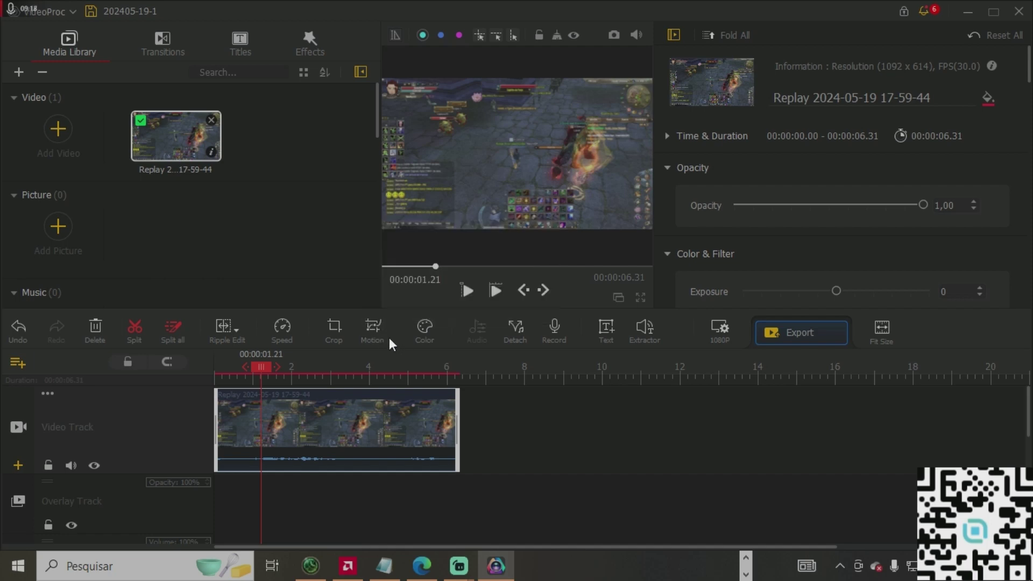
# Detach the audio from the Replay clip and play parts of the timeline to check the separate video and audio tracks
pyautogui.click(515, 335)
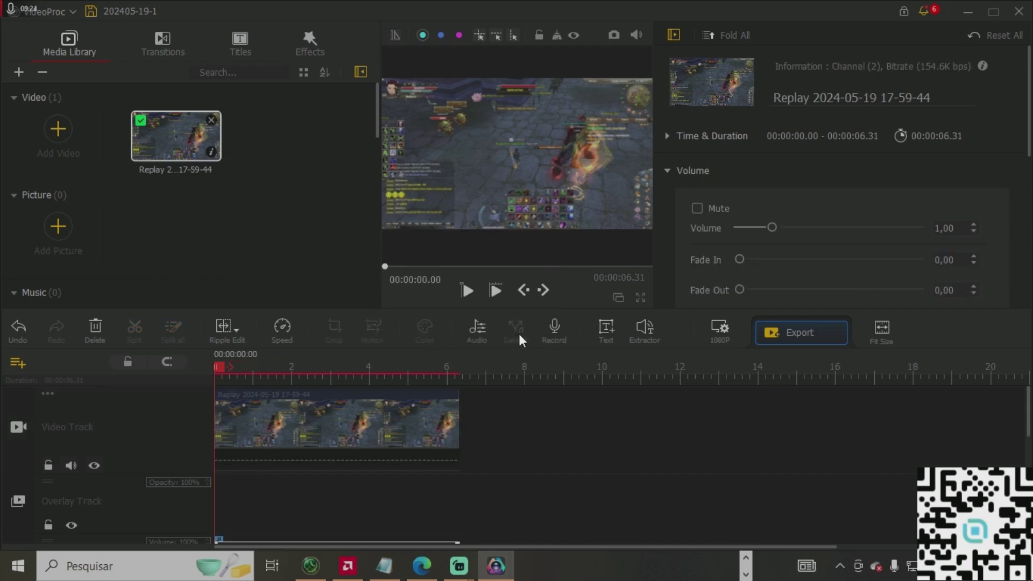
pyautogui.click(468, 291)
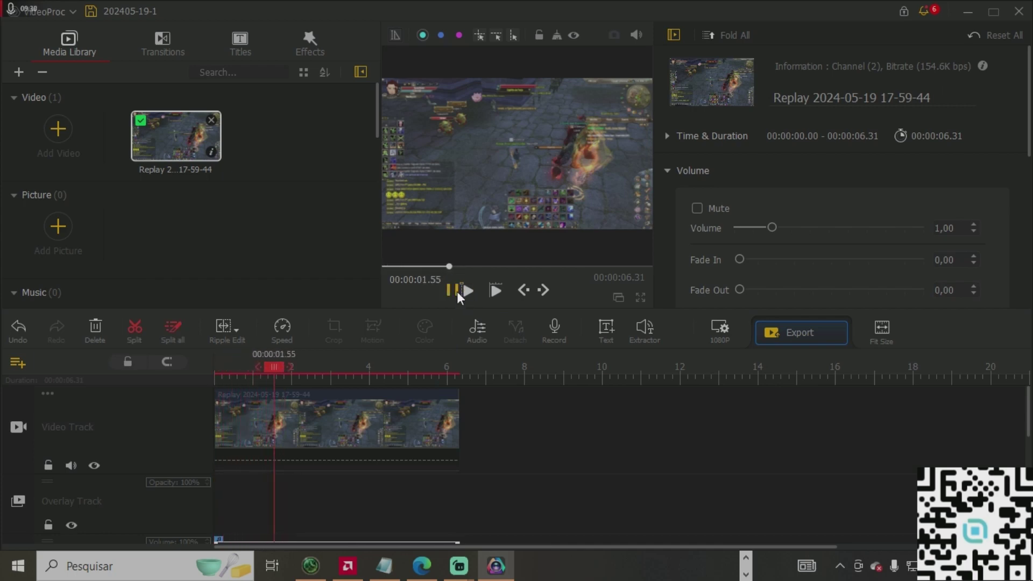
pyautogui.click(460, 291)
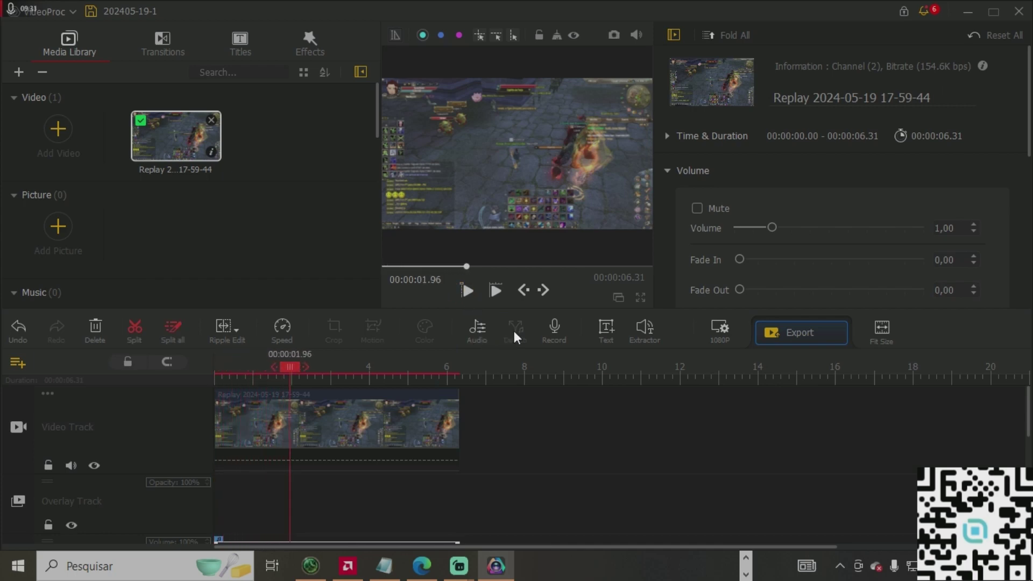
pyautogui.scroll(-3, 499, 441)
pyautogui.scroll(3, 495, 425)
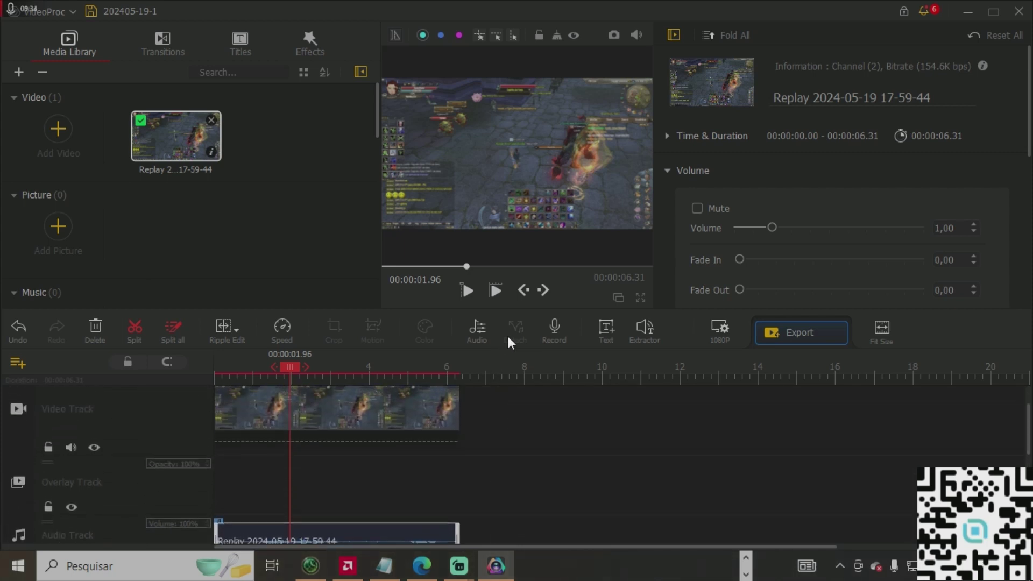
pyautogui.click(471, 290)
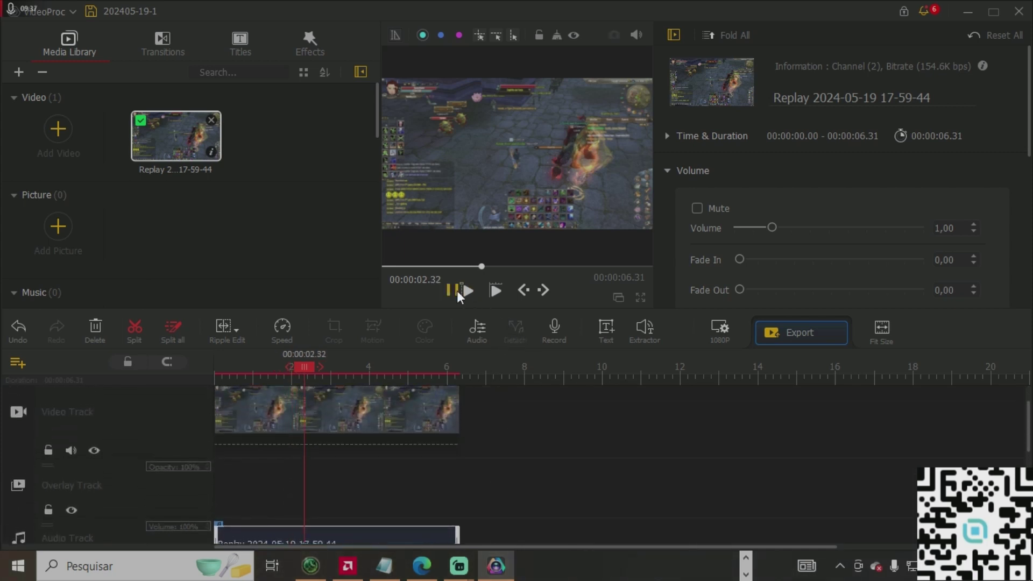
pyautogui.click(457, 291)
pyautogui.scroll(-1, 431, 436)
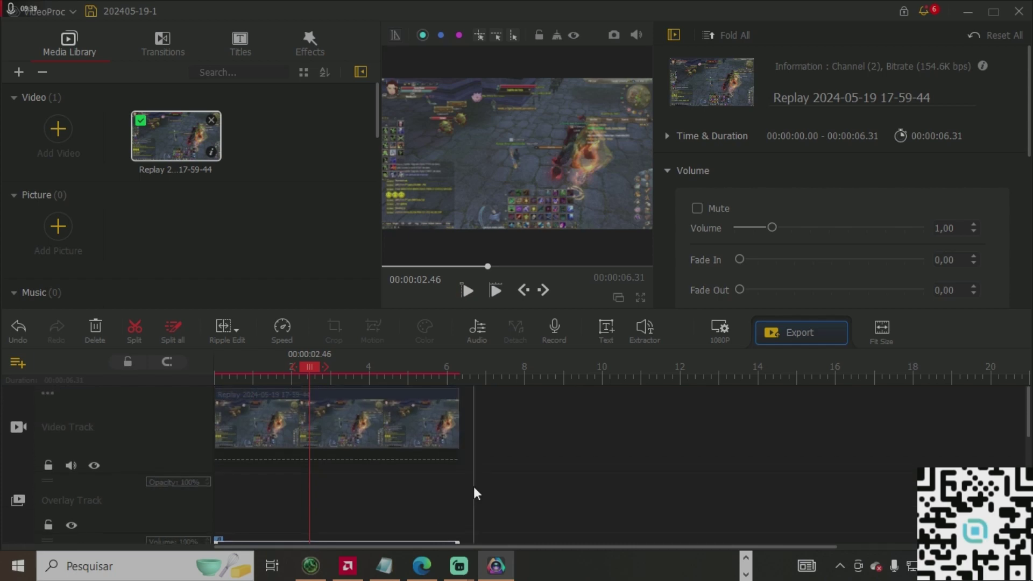
pyautogui.scroll(-2, 476, 487)
pyautogui.scroll(2, 454, 461)
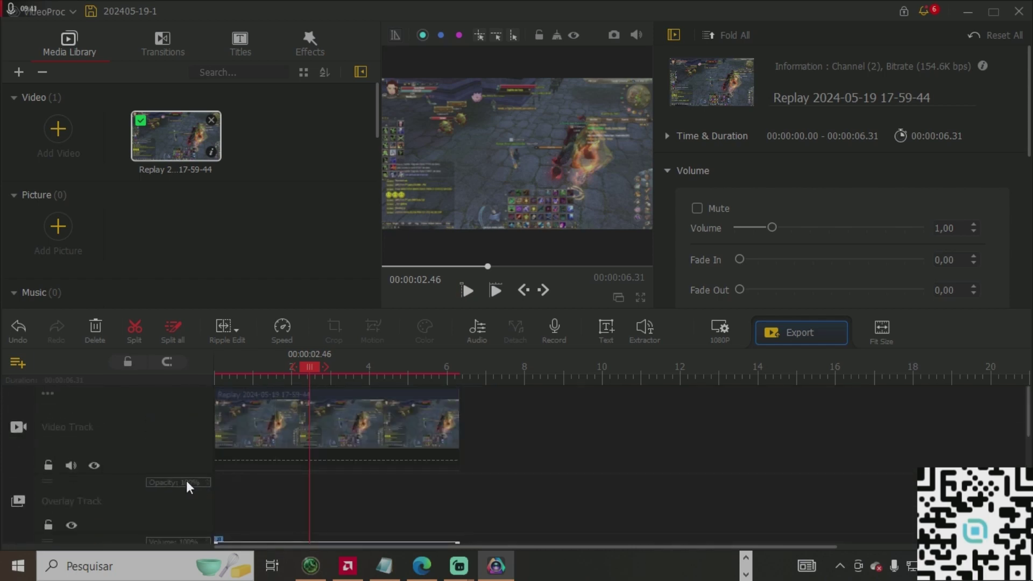
# Record about 4 seconds of audio from about 1.2 seconds with Microphone (Usb Audio Device), save the recording and preview it from the media library
pyautogui.click(261, 430)
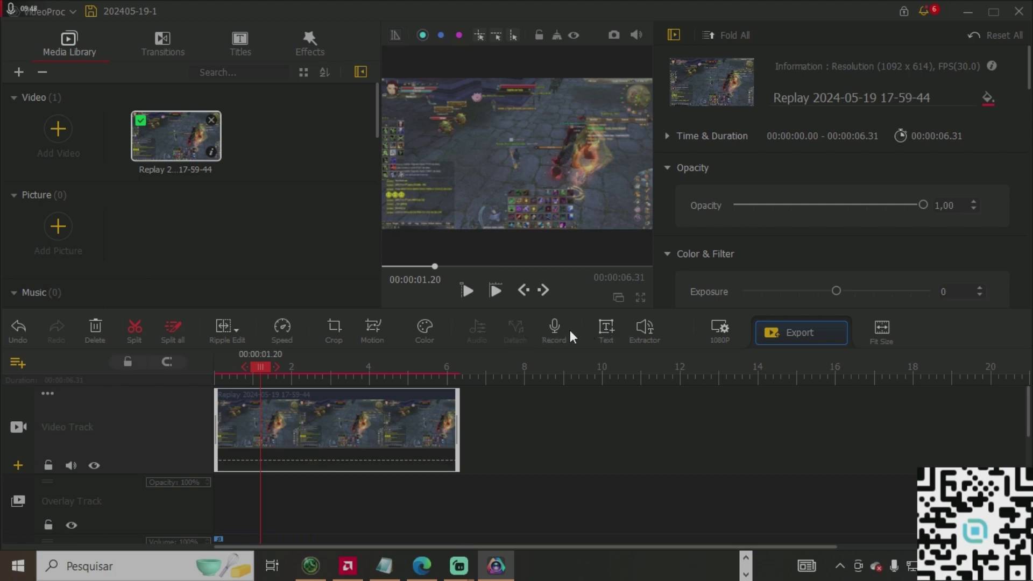
pyautogui.click(556, 330)
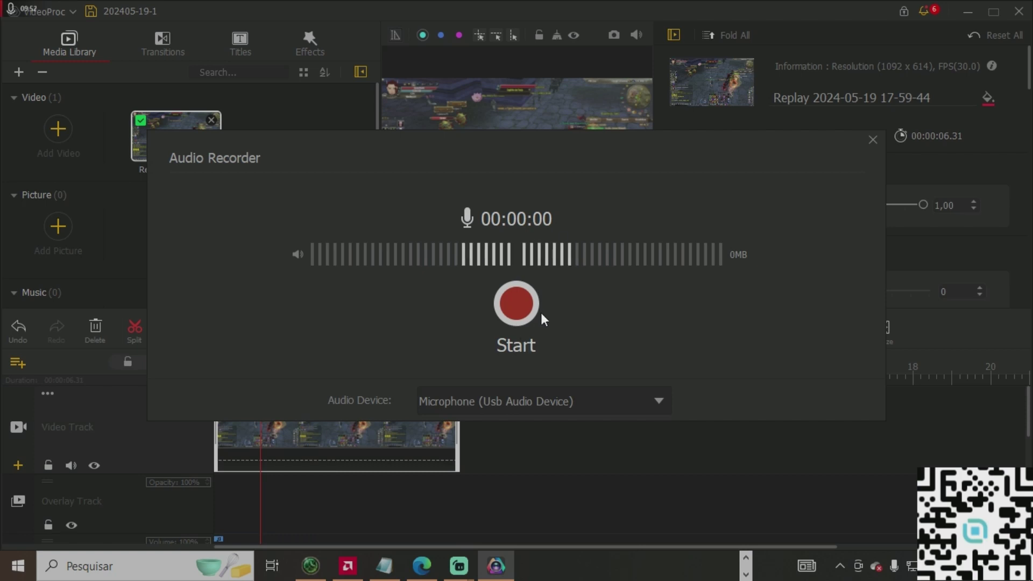
pyautogui.click(627, 396)
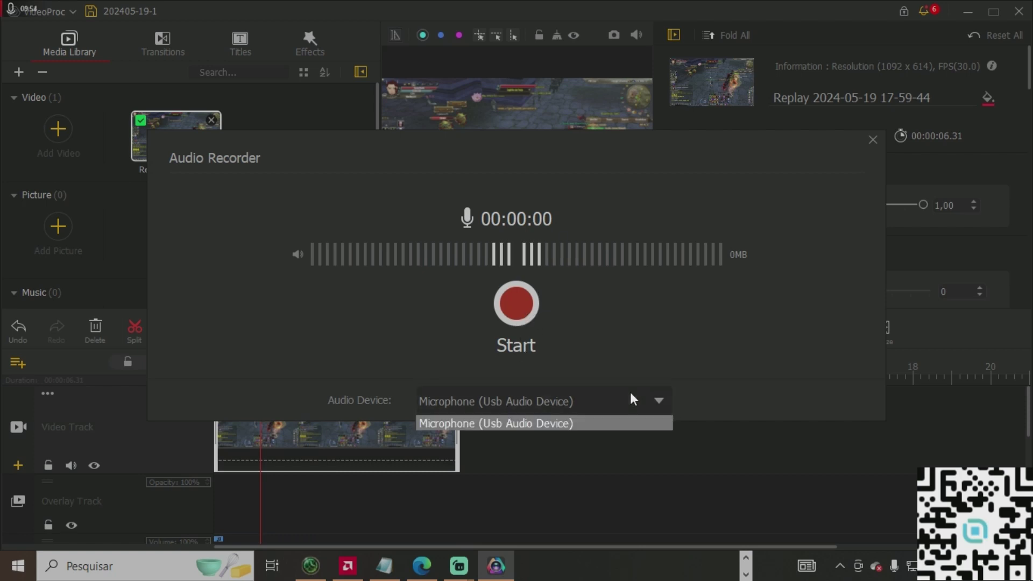
pyautogui.click(631, 395)
pyautogui.click(515, 302)
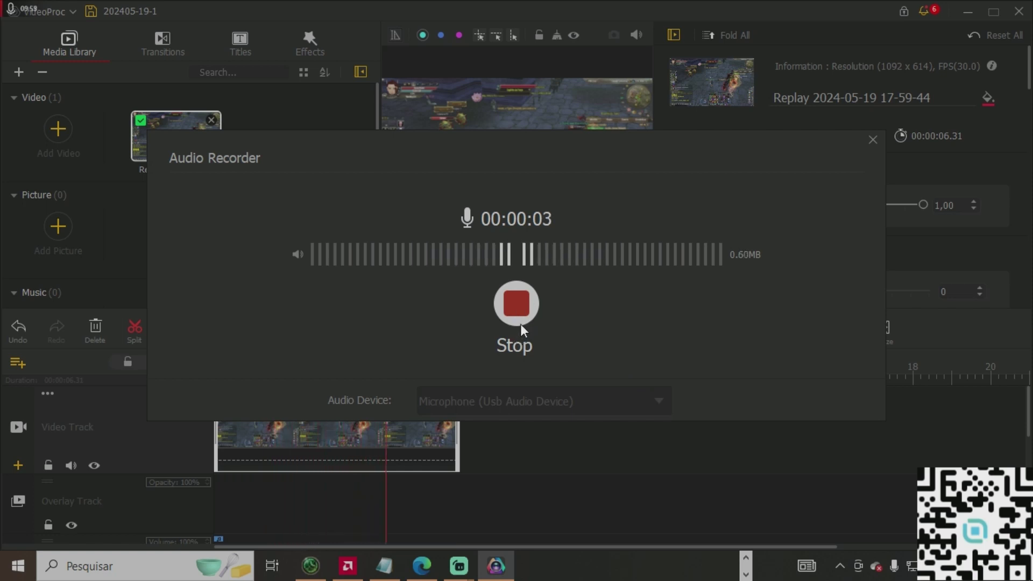
pyautogui.click(524, 312)
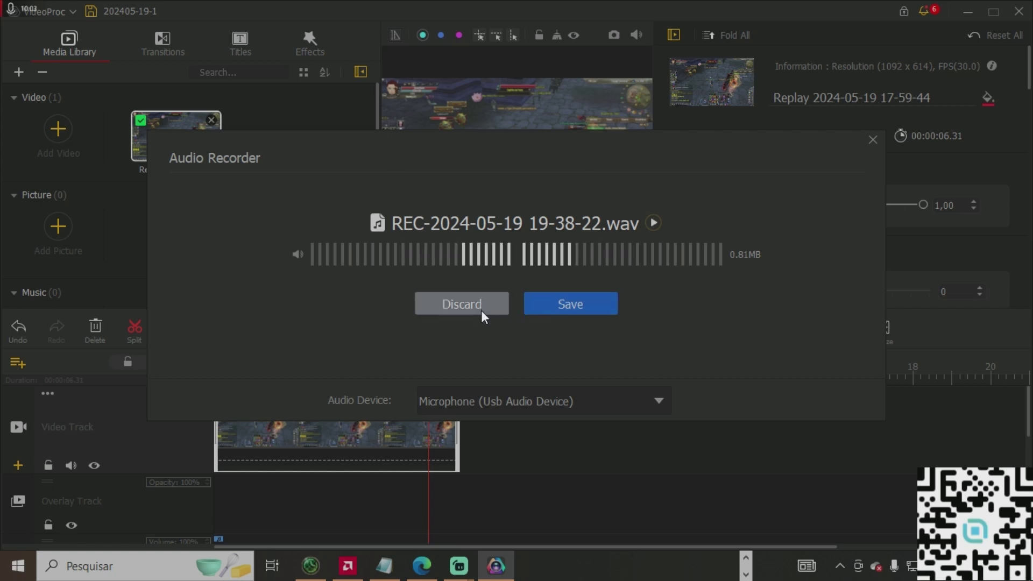
pyautogui.click(575, 296)
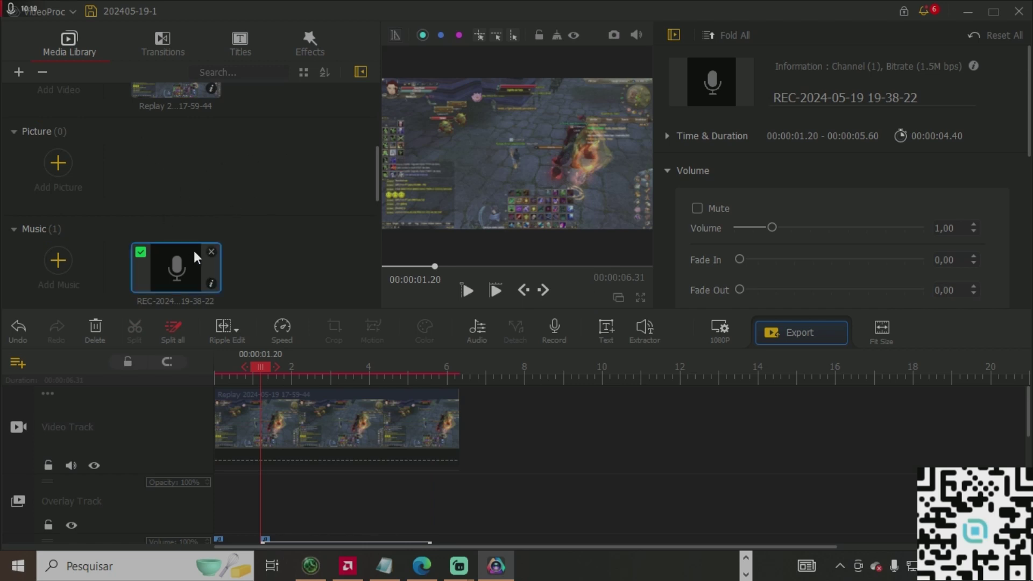
pyautogui.doubleClick(178, 263)
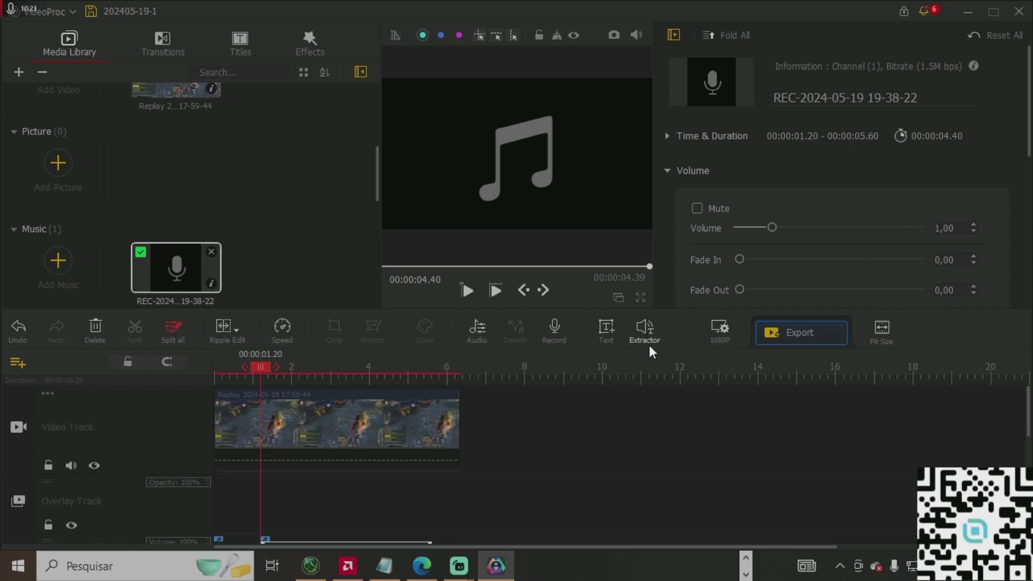
# Extract the project's Audio Track as an MP3 file named 202405-19-1 in the VideoProc Vlogger Output folder
pyautogui.click(341, 422)
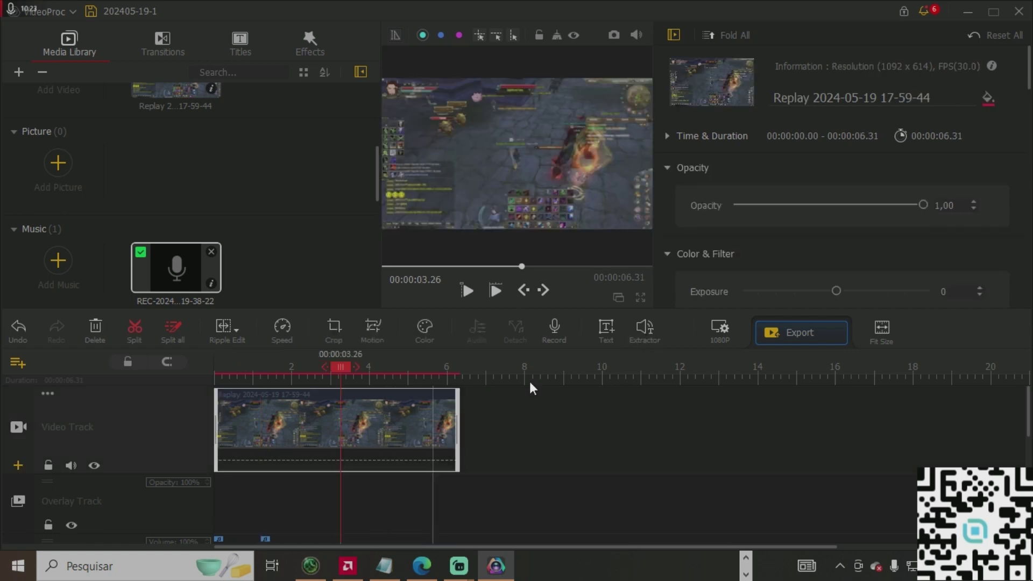
pyautogui.click(645, 332)
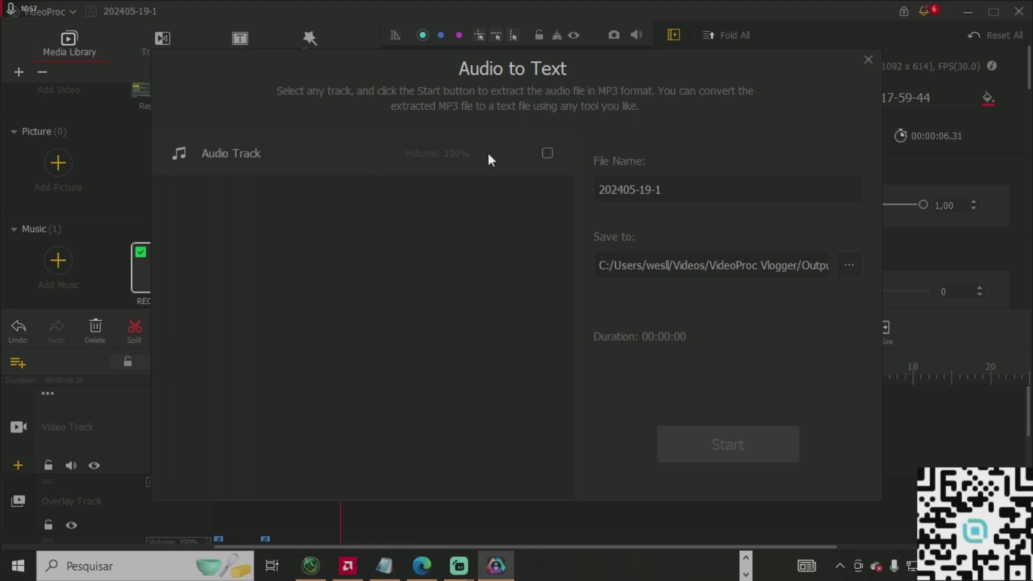
pyautogui.click(548, 154)
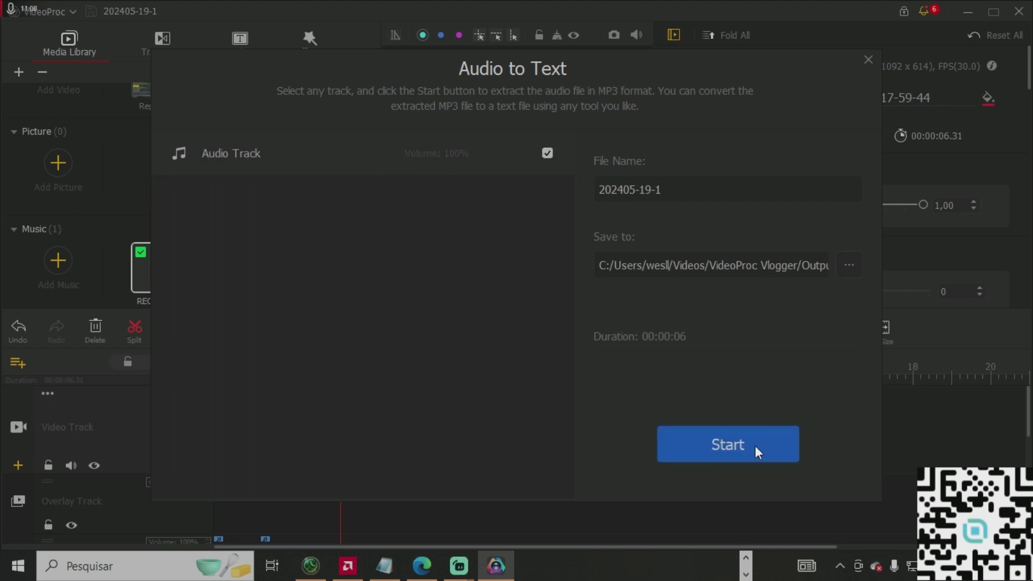
pyautogui.click(737, 441)
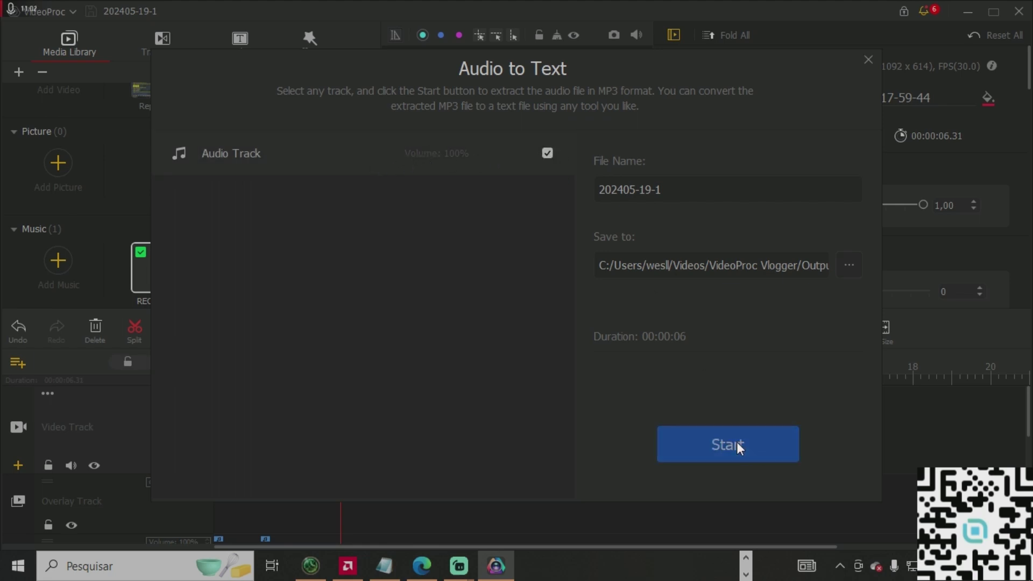
pyautogui.click(737, 449)
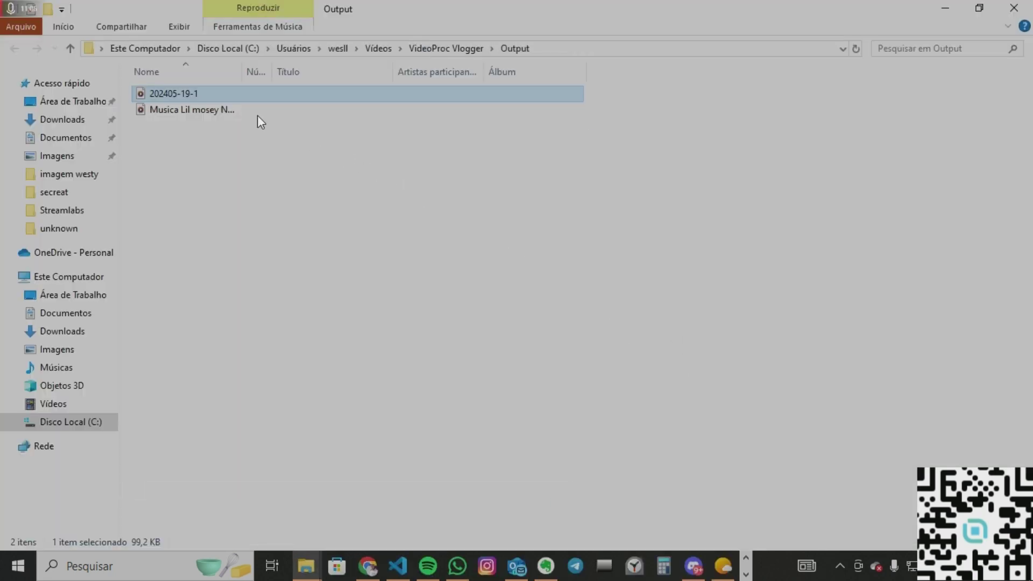
# Open the extracted 202405-19-1 audio file to check it, and close the media player and the extraction dialog
pyautogui.doubleClick(225, 93)
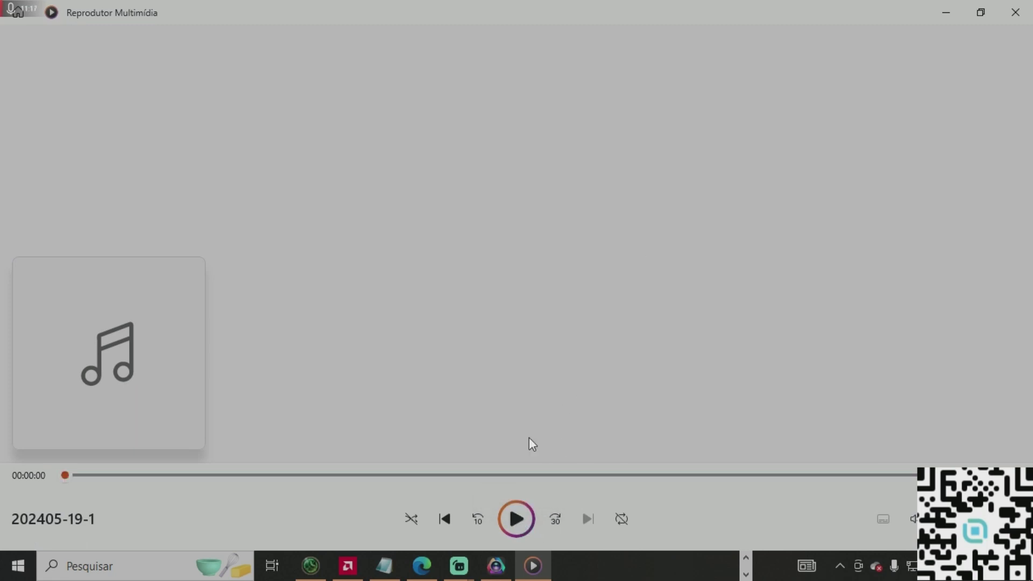
pyautogui.click(1016, 12)
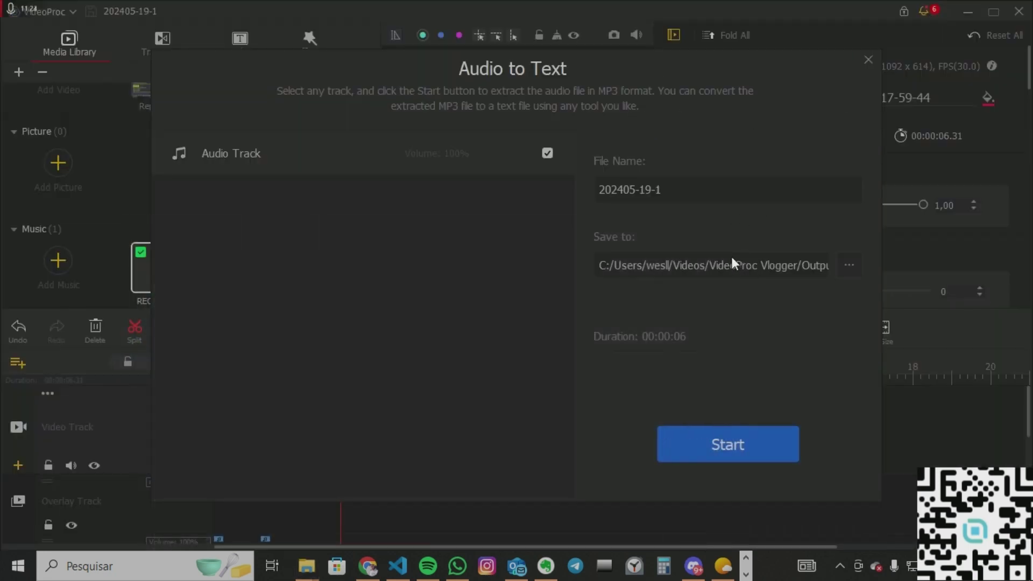
pyautogui.click(870, 60)
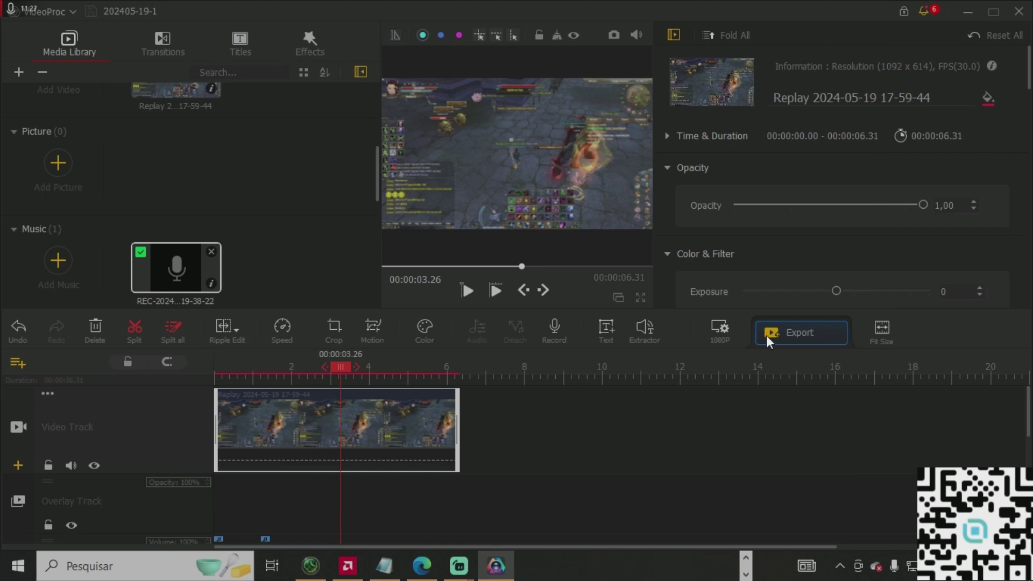
pyautogui.click(649, 333)
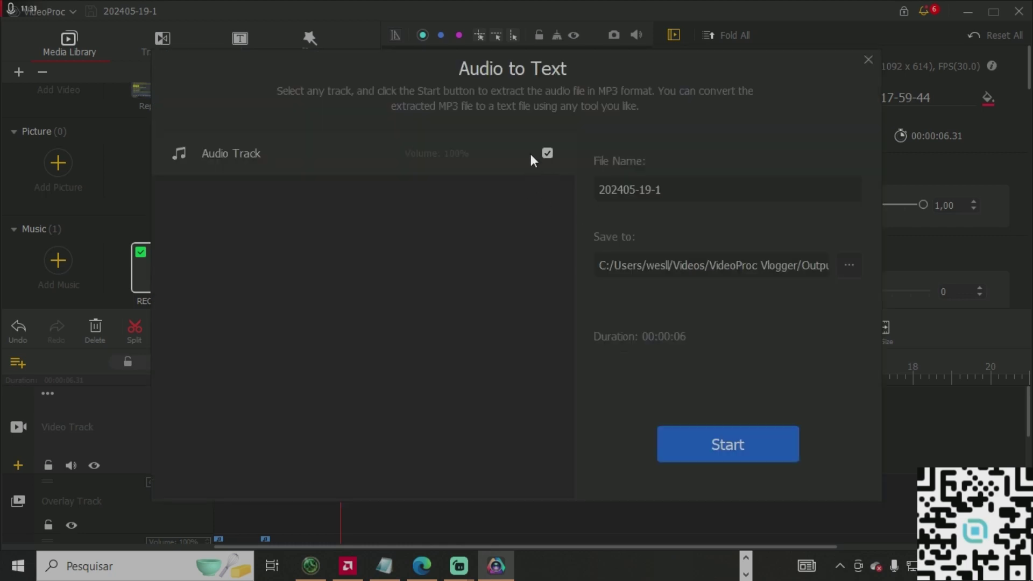
pyautogui.click(548, 154)
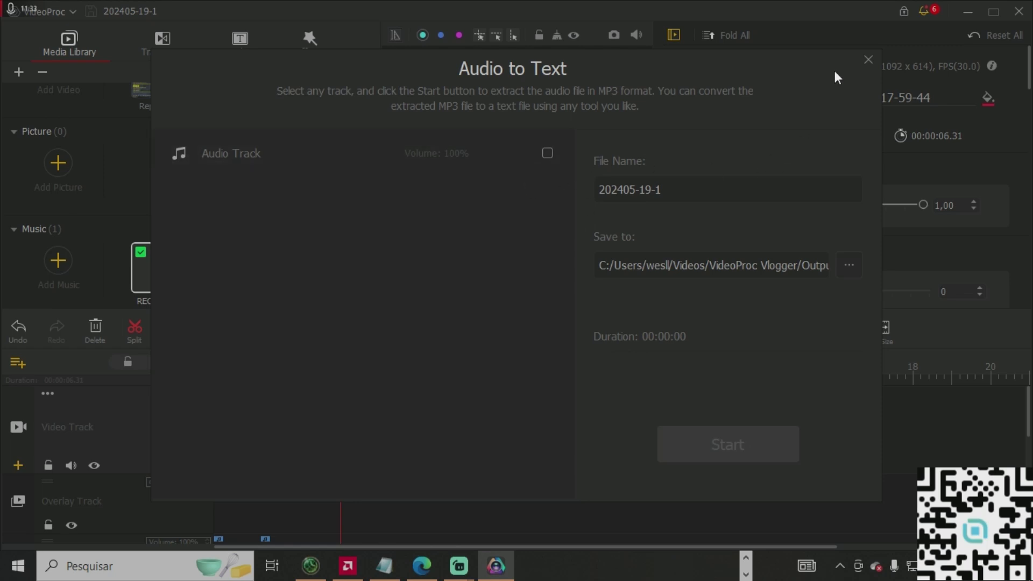
pyautogui.click(868, 59)
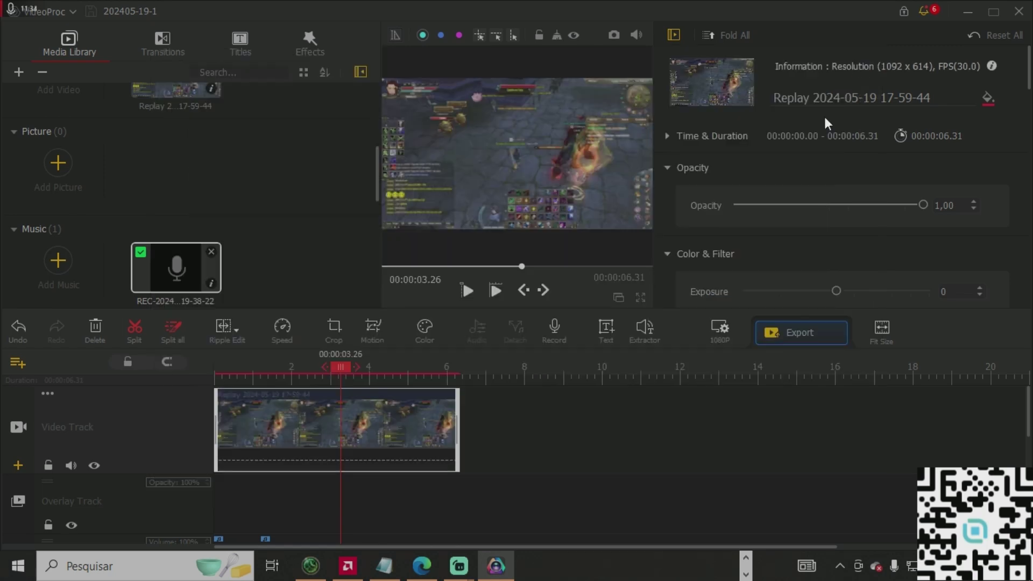
# Review the project's resolution presets, frame rate and background options, and close the settings without applying changes
pyautogui.click(722, 331)
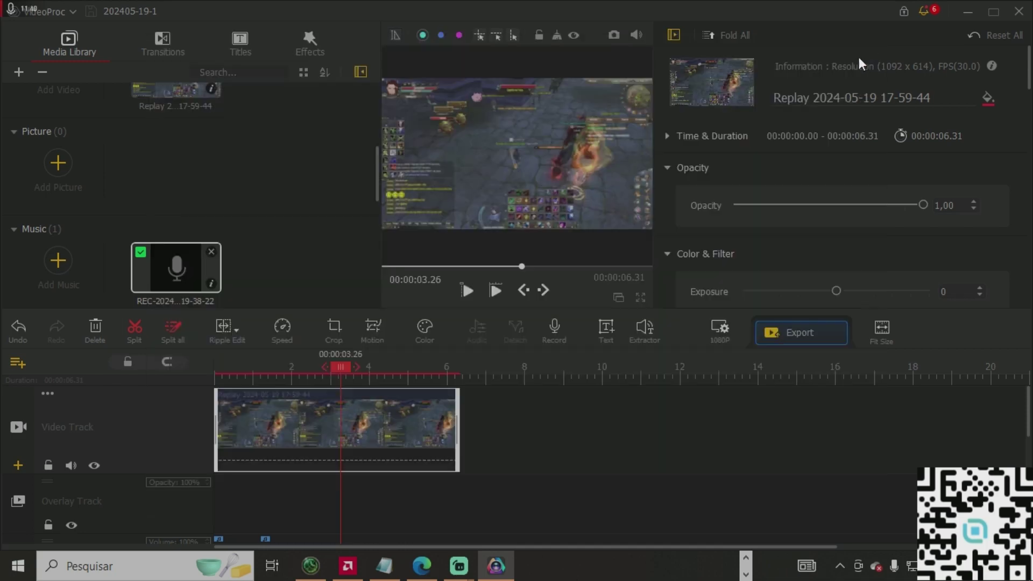
pyautogui.click(723, 329)
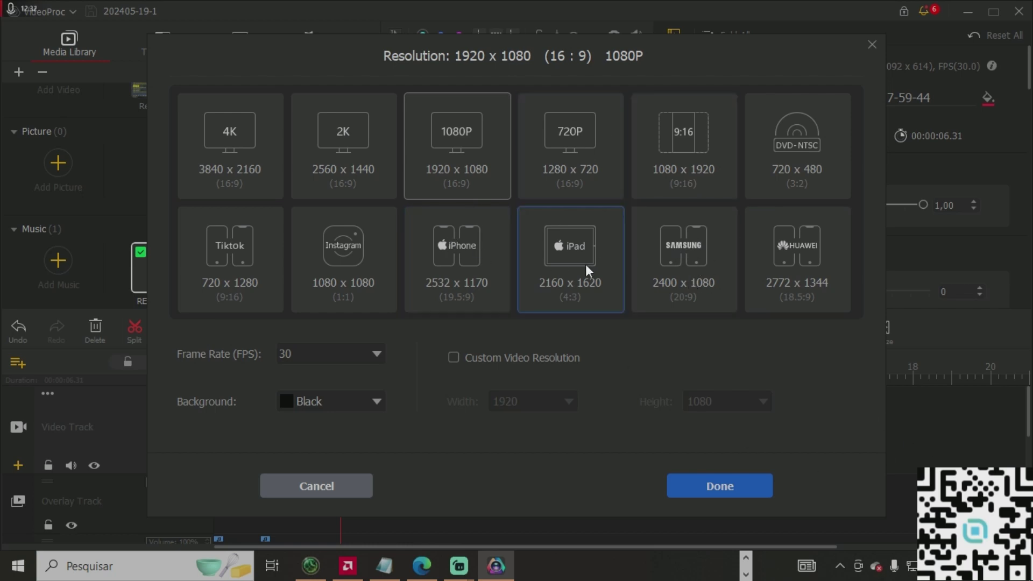
pyautogui.click(582, 159)
pyautogui.click(872, 44)
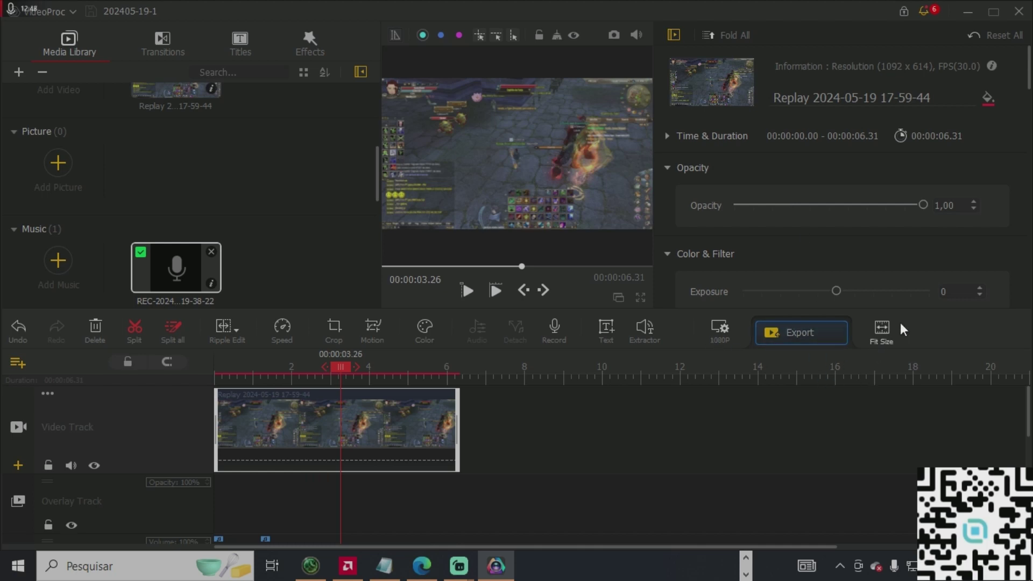
# Fit the Replay clip to the timeline width, reduce the timeline scale and fit it again
pyautogui.click(881, 331)
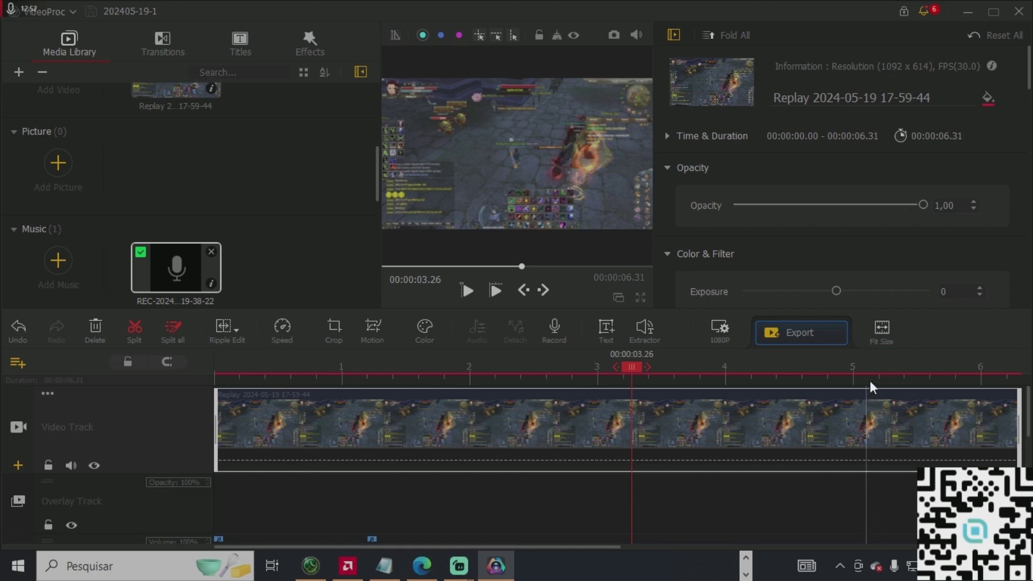
pyautogui.moveTo(870, 380); pyautogui.dragTo(636, 374)
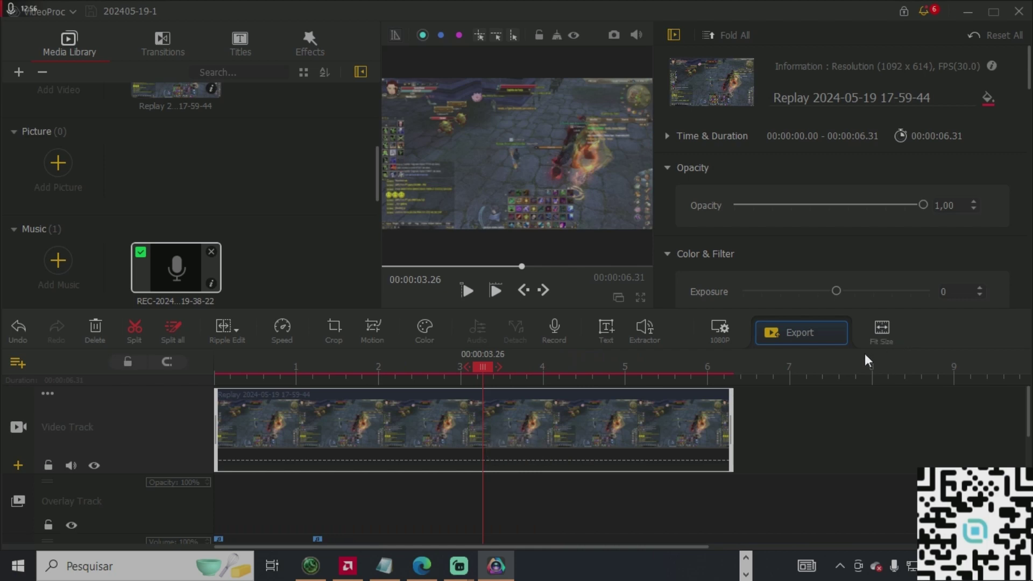
pyautogui.click(882, 337)
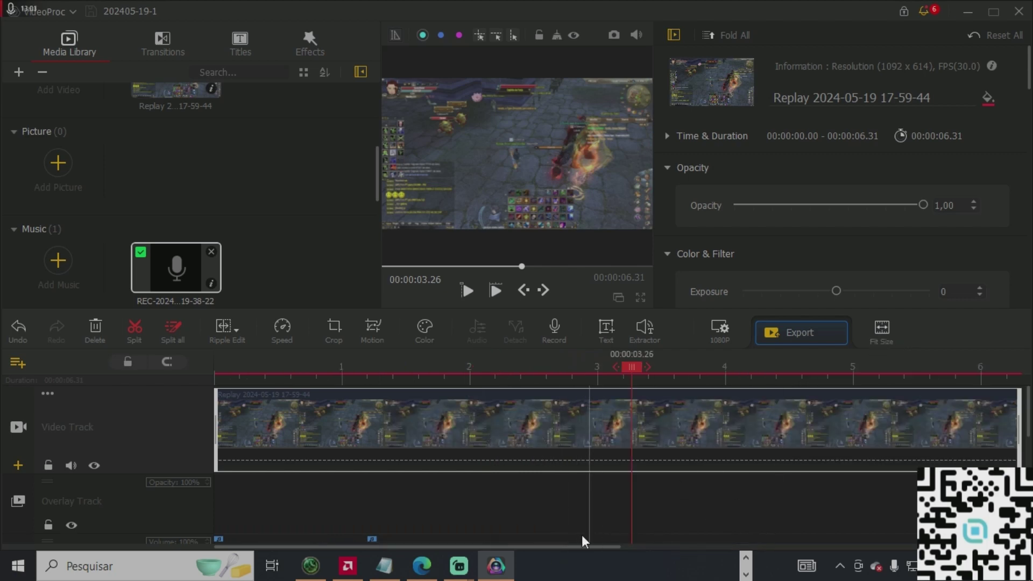
# Shift the recorded REC clip on the audio track to start at about 1.36 seconds, and fit the timeline to that clip
pyautogui.scroll(-2, 568, 541)
pyautogui.click(578, 502)
pyautogui.scroll(3, 569, 459)
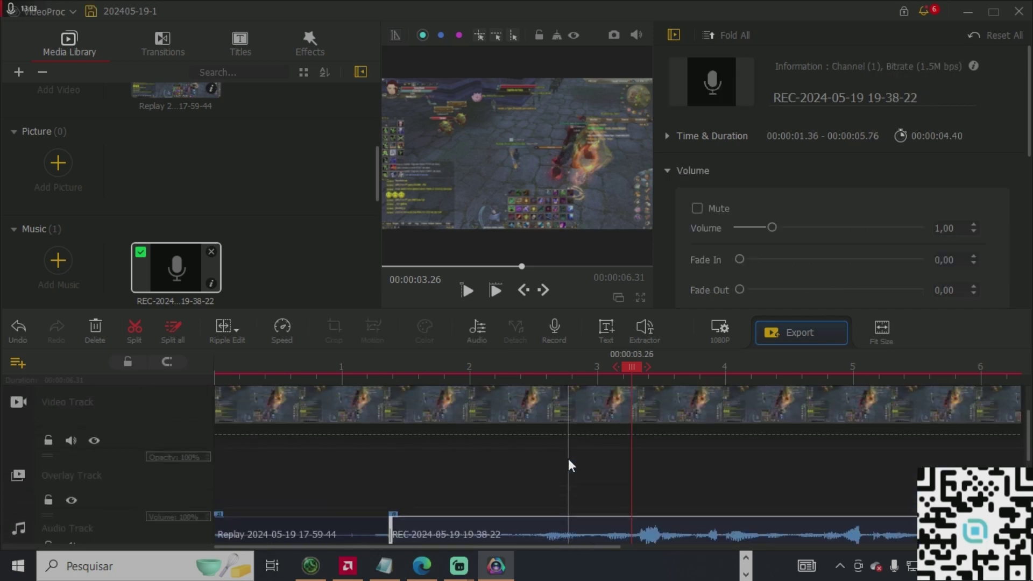
pyautogui.click(881, 331)
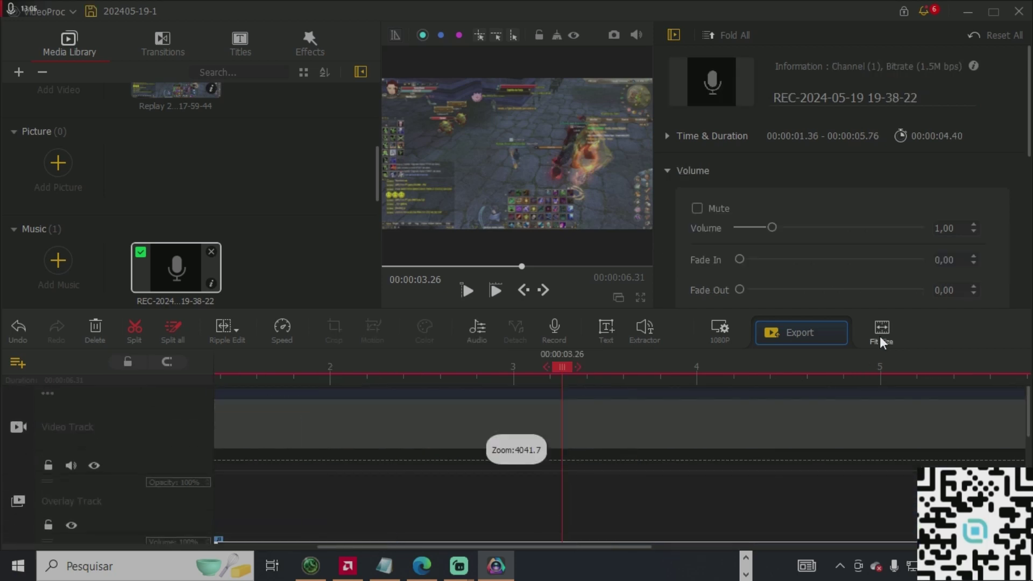
# Shrink the timeline scale in several stages to view all the clips, and fit the selected REC clip again
pyautogui.scroll(-5, 756, 399)
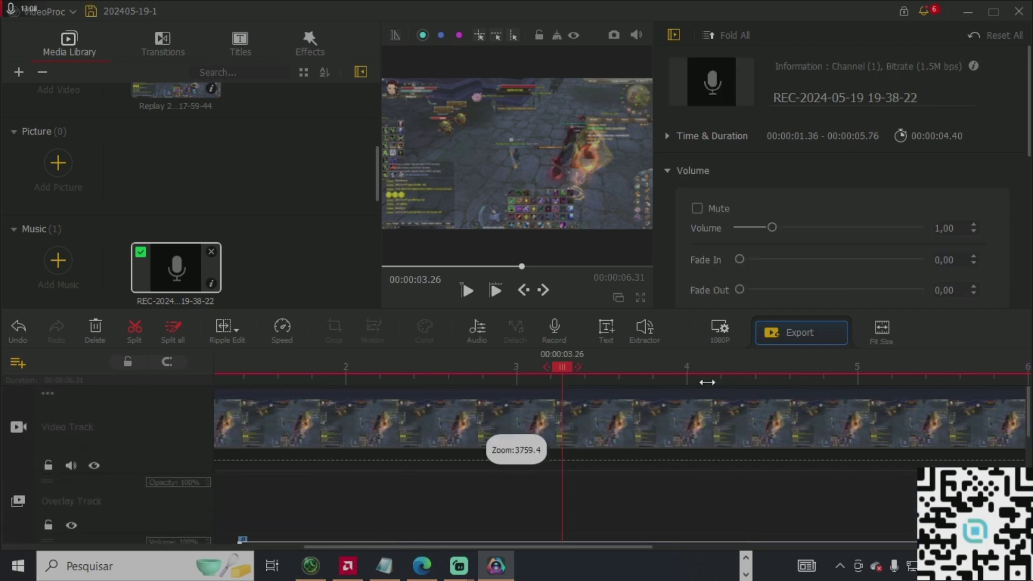
pyautogui.scroll(-2, 528, 383)
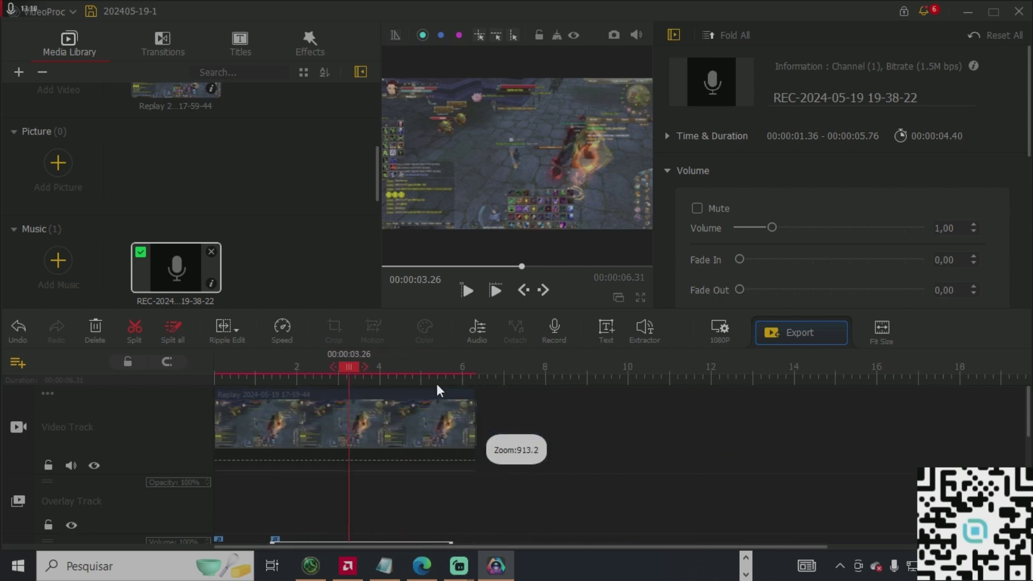
pyautogui.moveTo(514, 387); pyautogui.dragTo(464, 379)
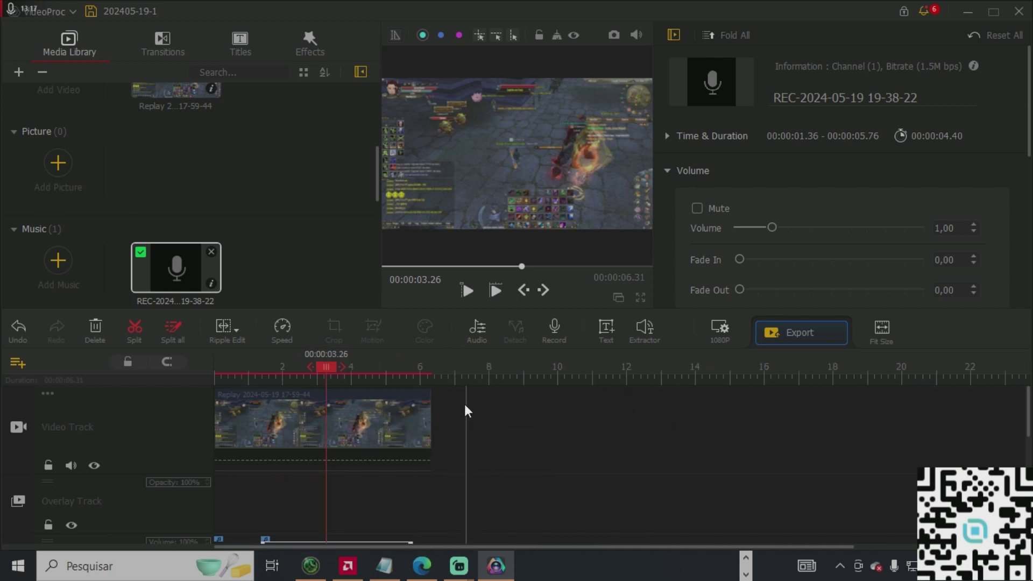
pyautogui.moveTo(477, 379)
pyautogui.mouseDown()
pyautogui.moveTo(468, 377)
pyautogui.moveTo(659, 373)
pyautogui.moveTo(558, 387)
pyautogui.moveTo(469, 376)
pyautogui.mouseUp()
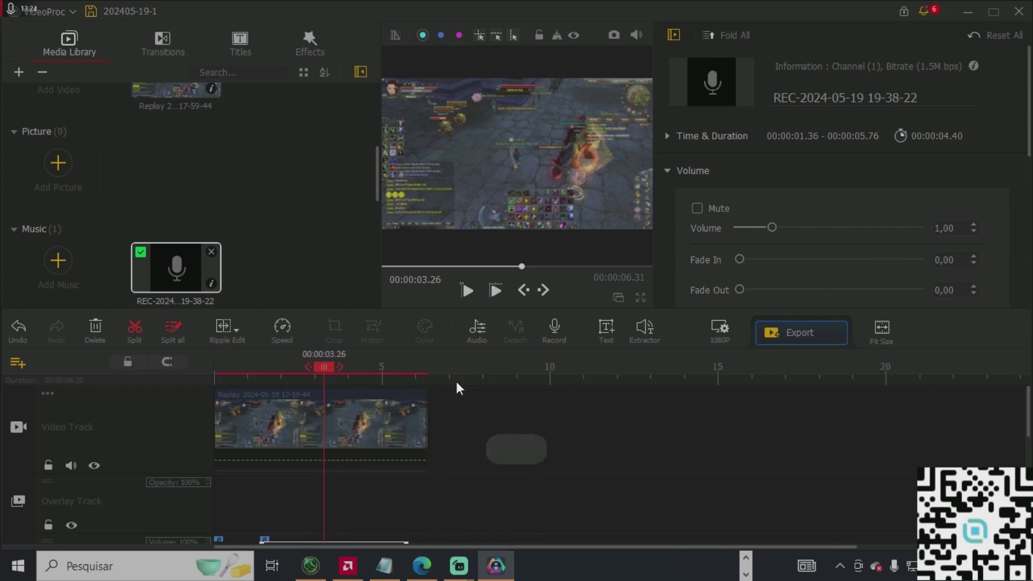
pyautogui.click(883, 331)
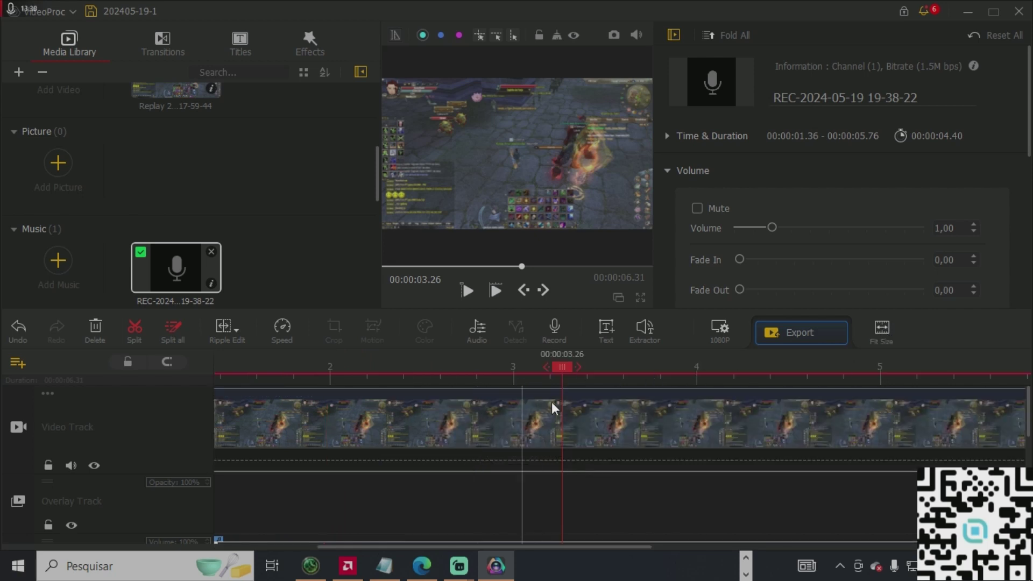
pyautogui.scroll(-2, 598, 471)
pyautogui.scroll(2, 579, 464)
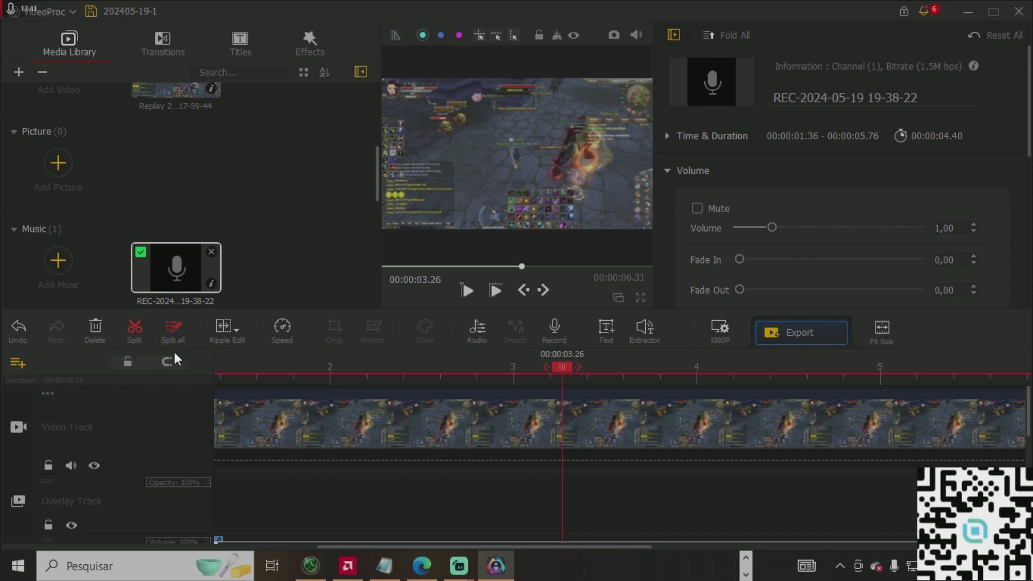
# Split the clips on all tracks at 3.26 seconds, and try undoing and redoing the split
pyautogui.click(174, 332)
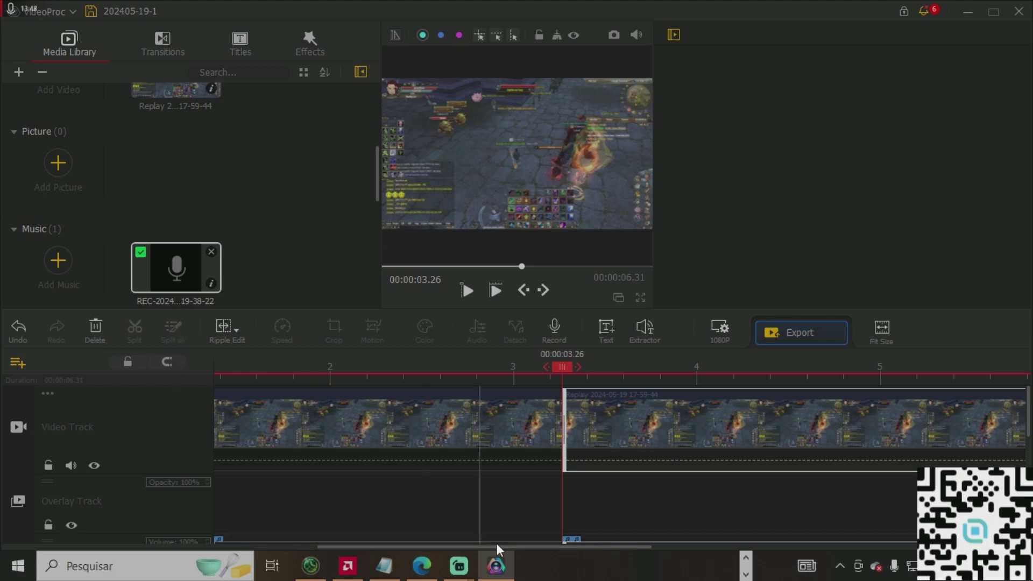
pyautogui.scroll(-2, 544, 467)
pyautogui.scroll(2, 545, 467)
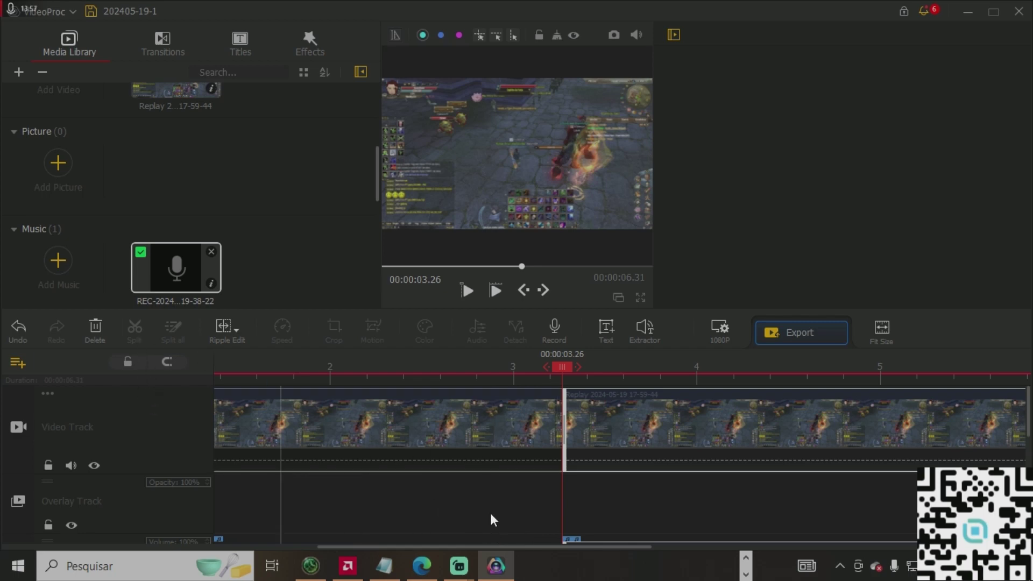
pyautogui.moveTo(625, 380); pyautogui.dragTo(322, 378)
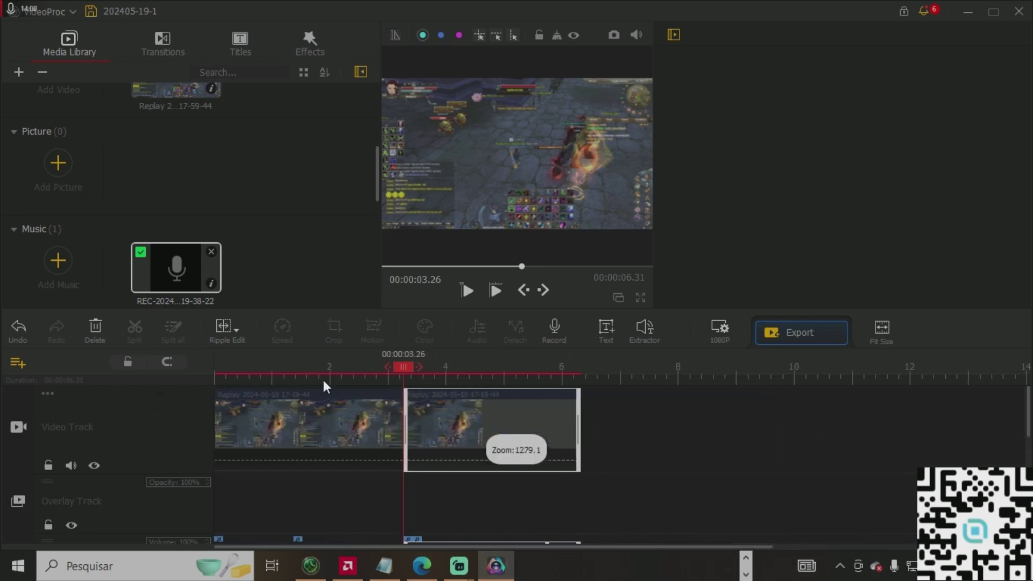
pyautogui.click(13, 334)
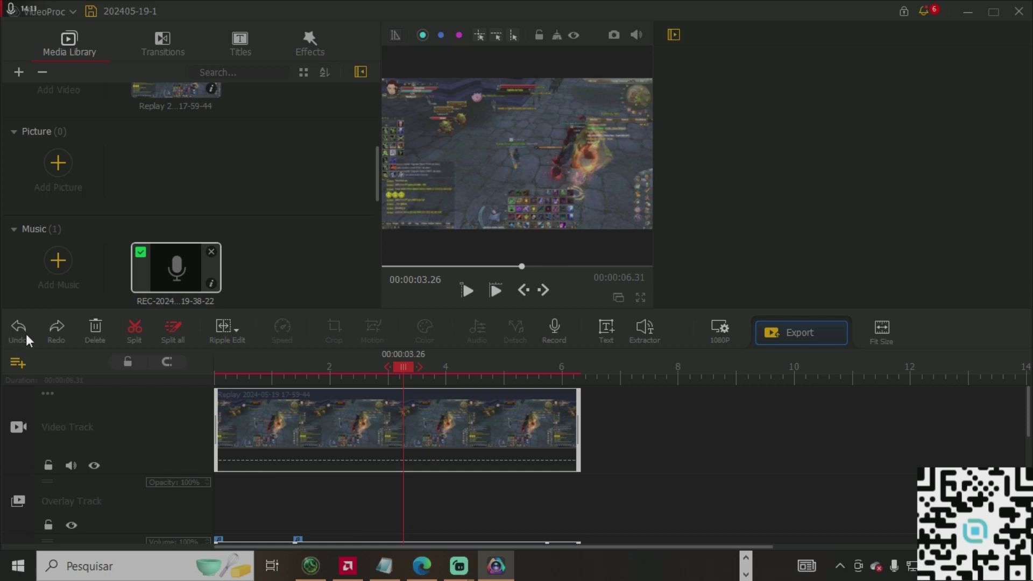
pyautogui.click(60, 333)
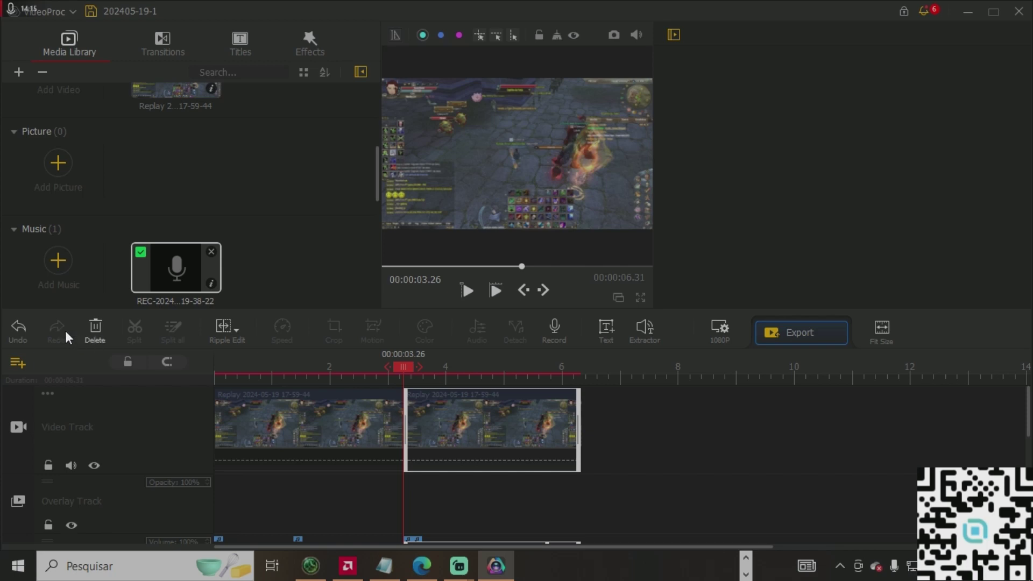
# Try deleting the segments after the 3.26-second split and the first Replay segment, and undo both deletions
pyautogui.click(100, 327)
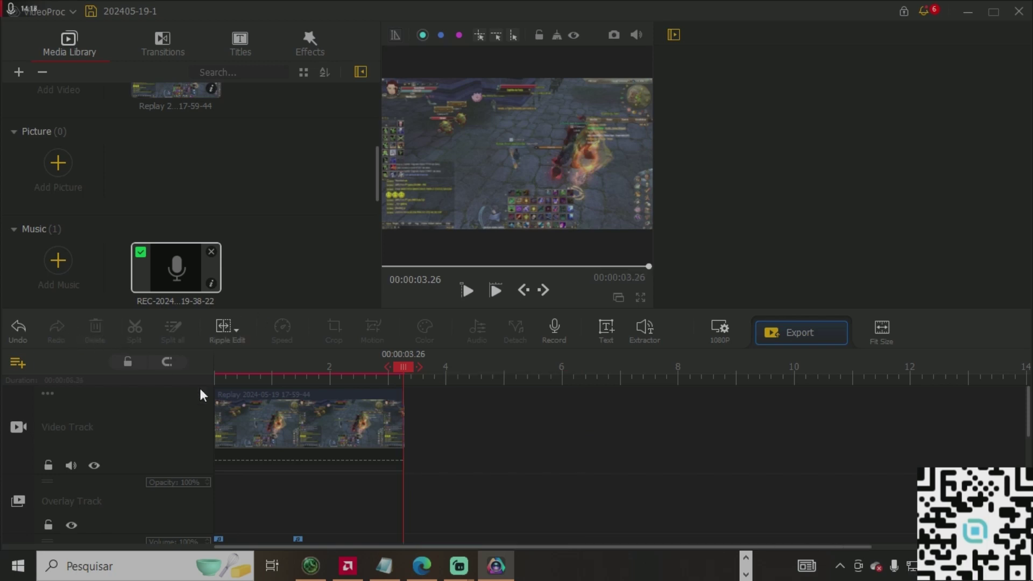
pyautogui.click(296, 422)
pyautogui.click(95, 329)
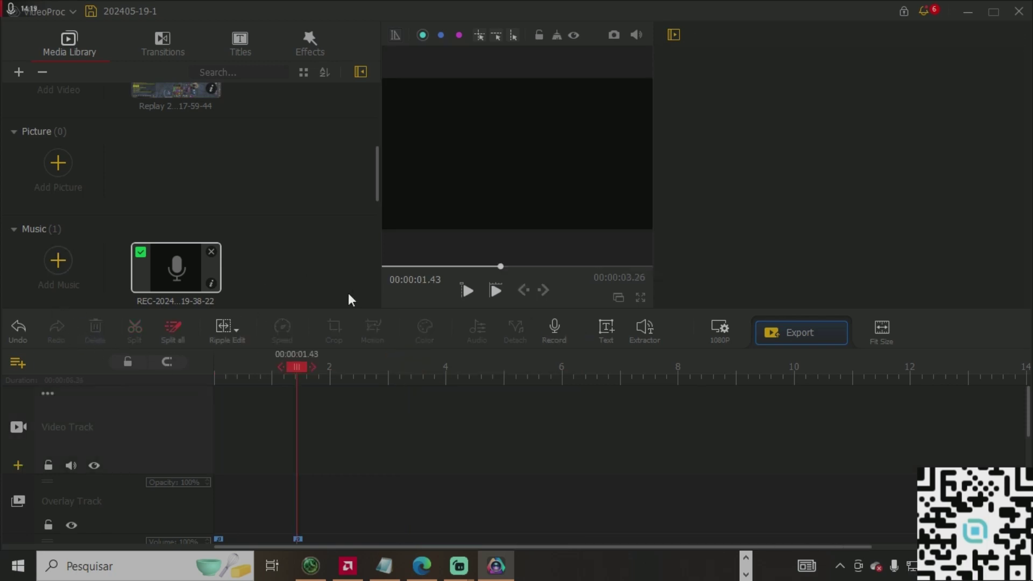
pyautogui.hotkey('ctrl', 'z')
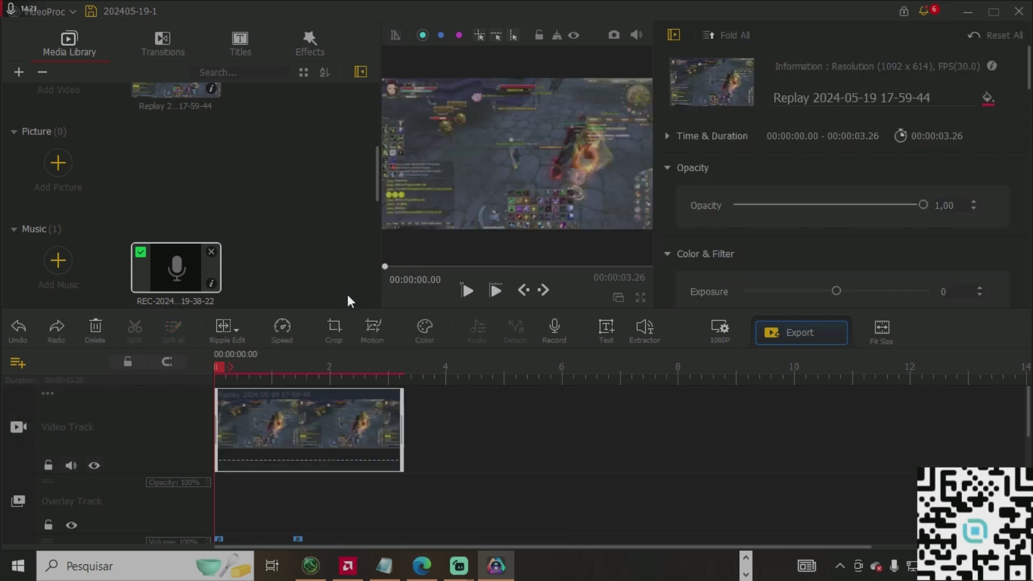
pyautogui.hotkey('ctrl', 'z')
# Select the second Replay segment on the video track, and preview the Color Distance and Multiply Blend transitions
pyautogui.click(377, 412)
pyautogui.click(496, 399)
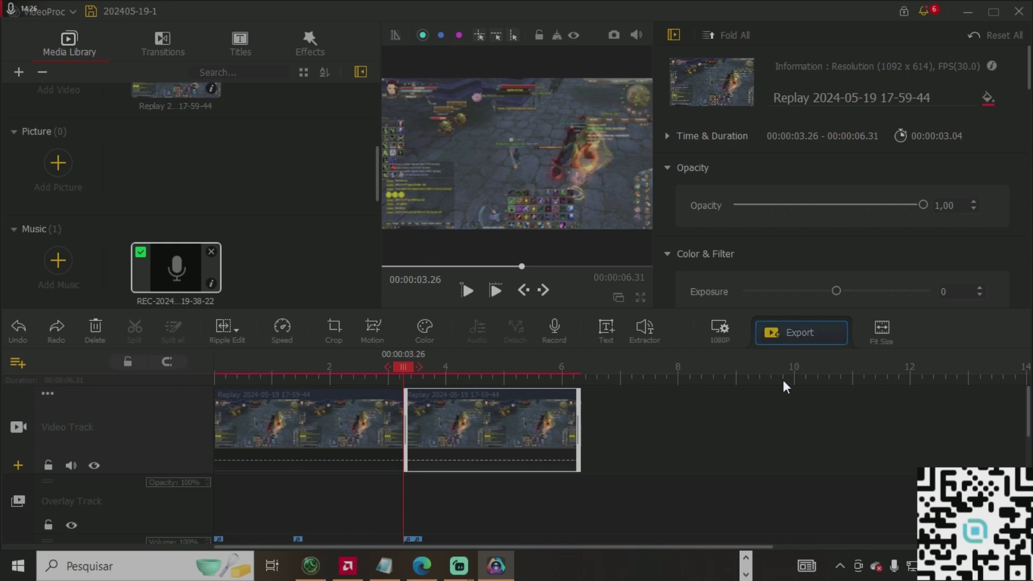
pyautogui.click(164, 39)
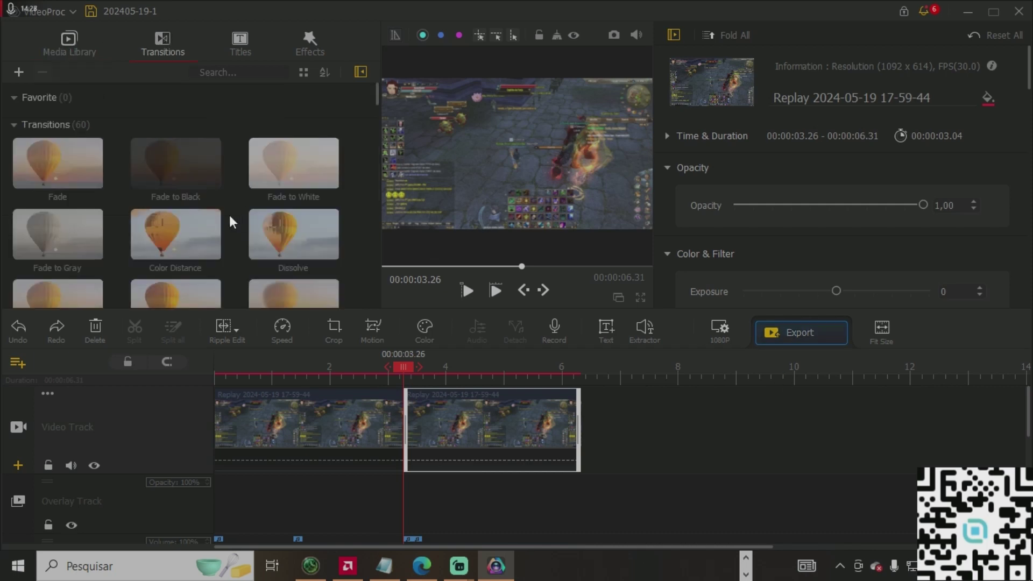
pyautogui.click(176, 224)
pyautogui.scroll(-1, 298, 247)
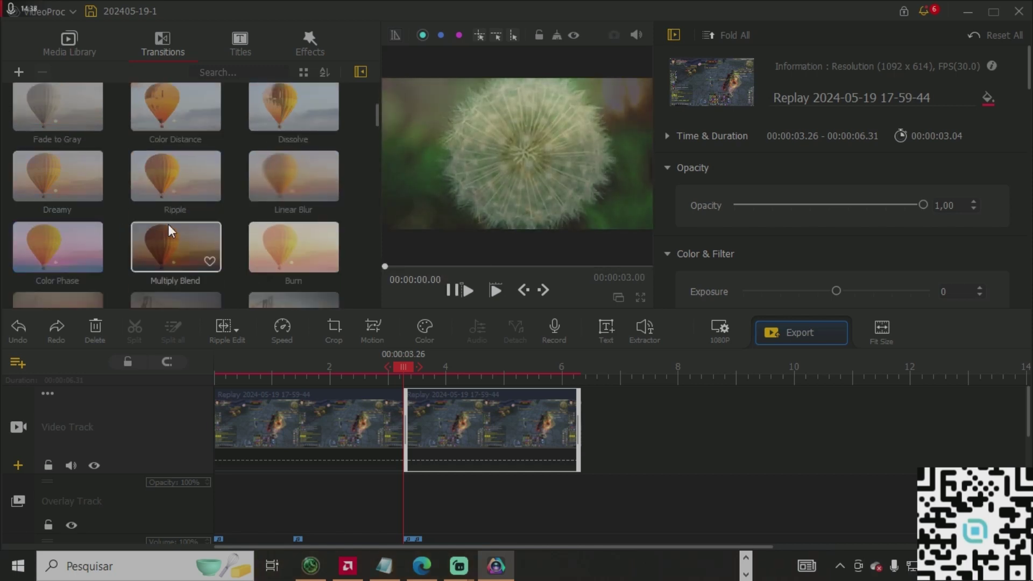
pyautogui.click(168, 224)
pyautogui.scroll(-1, 181, 173)
# Browse the credit and subtitle templates, previewing Credit 5, Credit 4, Subtitle 1, Subtitle 3 and Credit 3
pyautogui.click(252, 46)
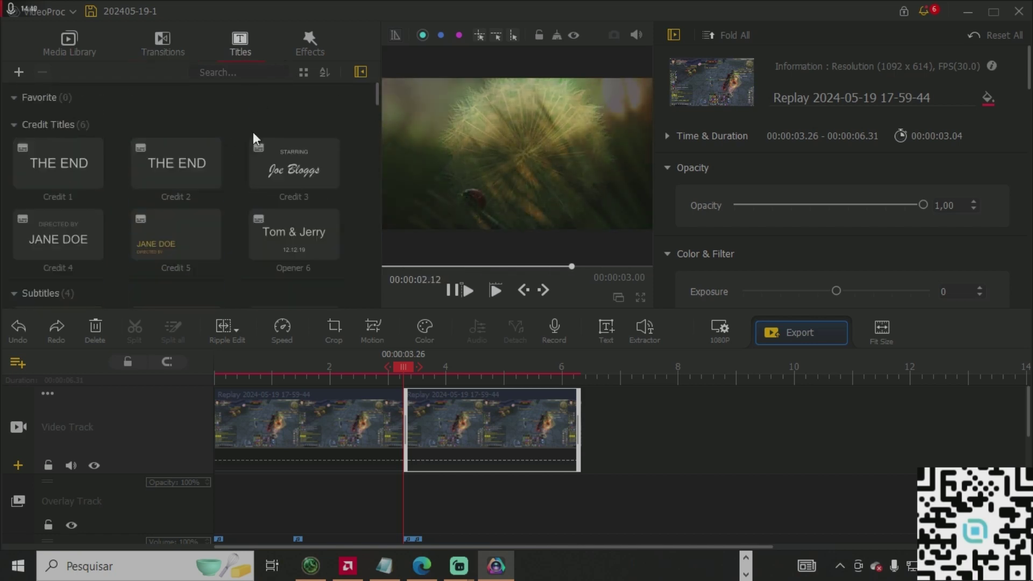
pyautogui.scroll(-1, 241, 226)
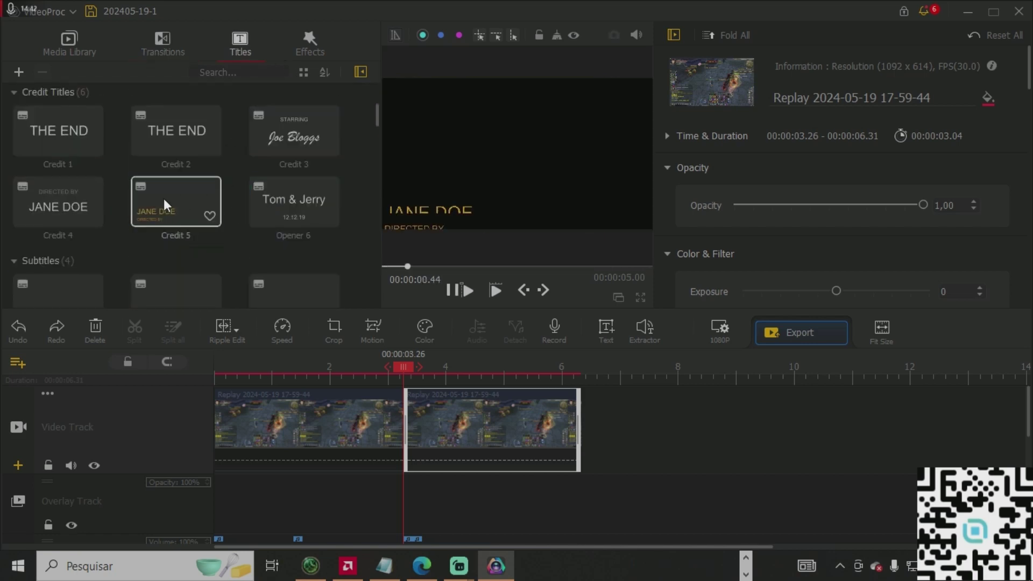
pyautogui.scroll(-1, 106, 204)
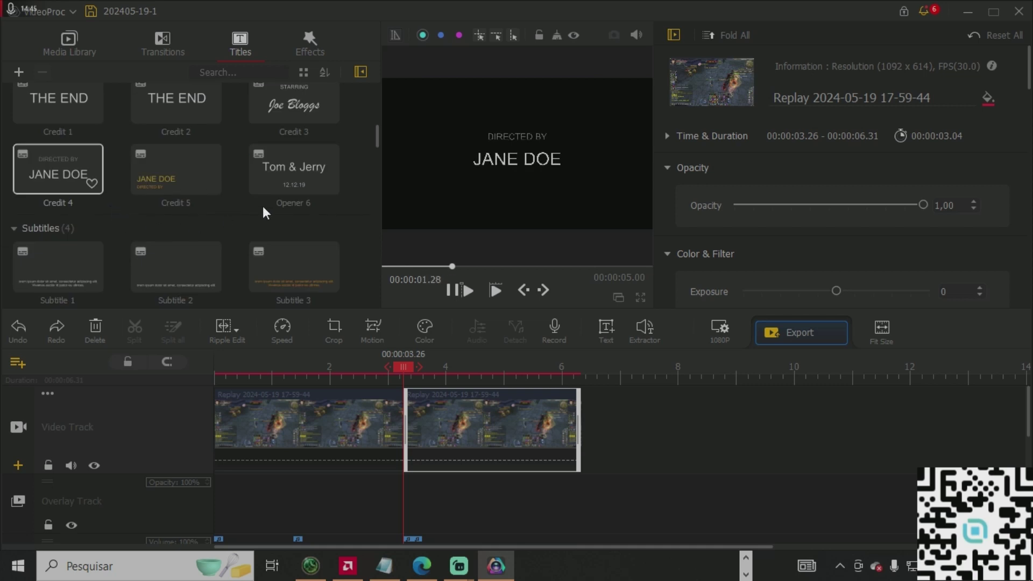
pyautogui.click(69, 270)
pyautogui.click(296, 270)
pyautogui.scroll(-3, 177, 222)
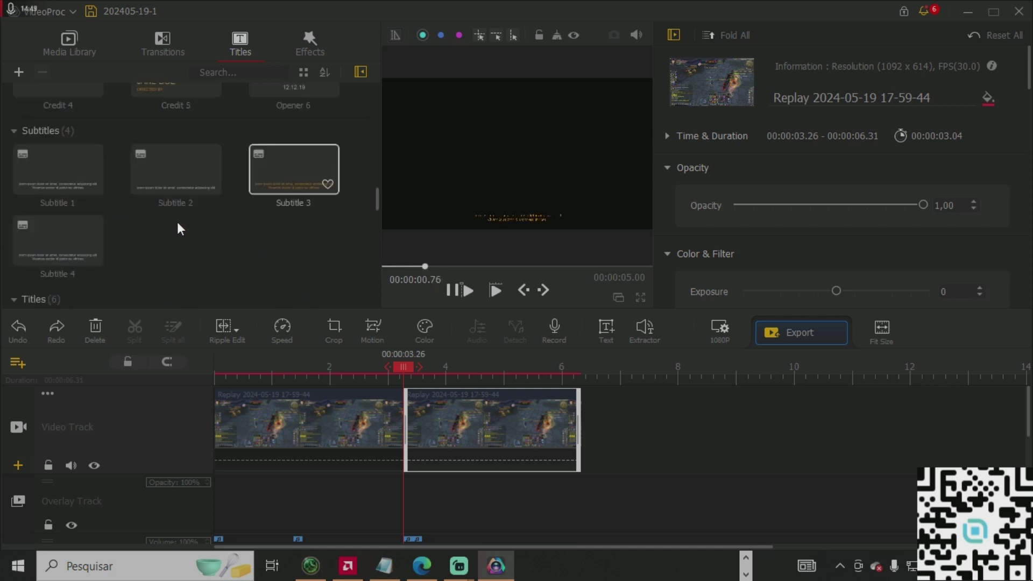
pyautogui.scroll(1, 97, 210)
pyautogui.scroll(3, 202, 211)
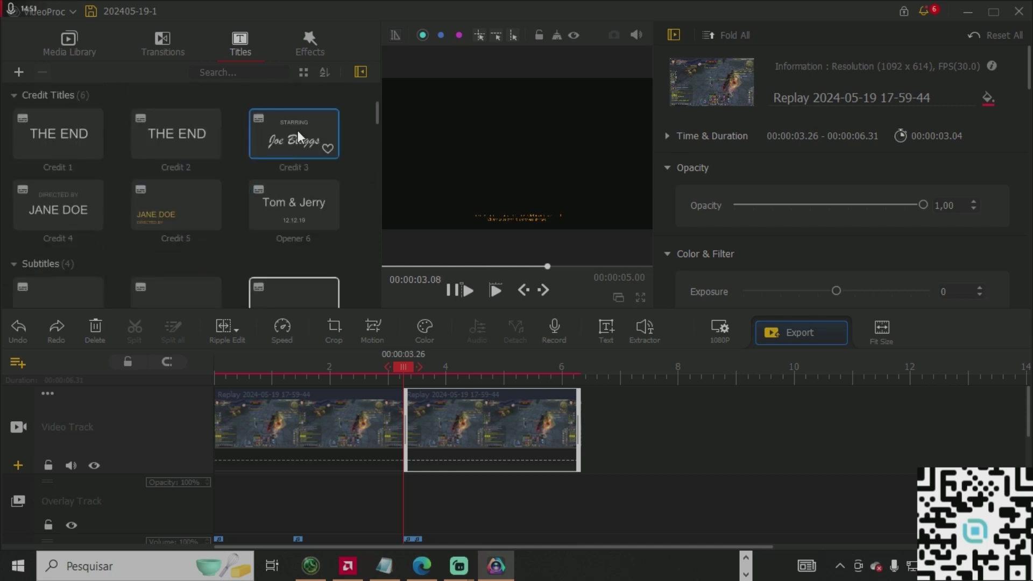
pyautogui.click(298, 130)
pyautogui.scroll(1, 213, 162)
pyautogui.scroll(-3, 210, 234)
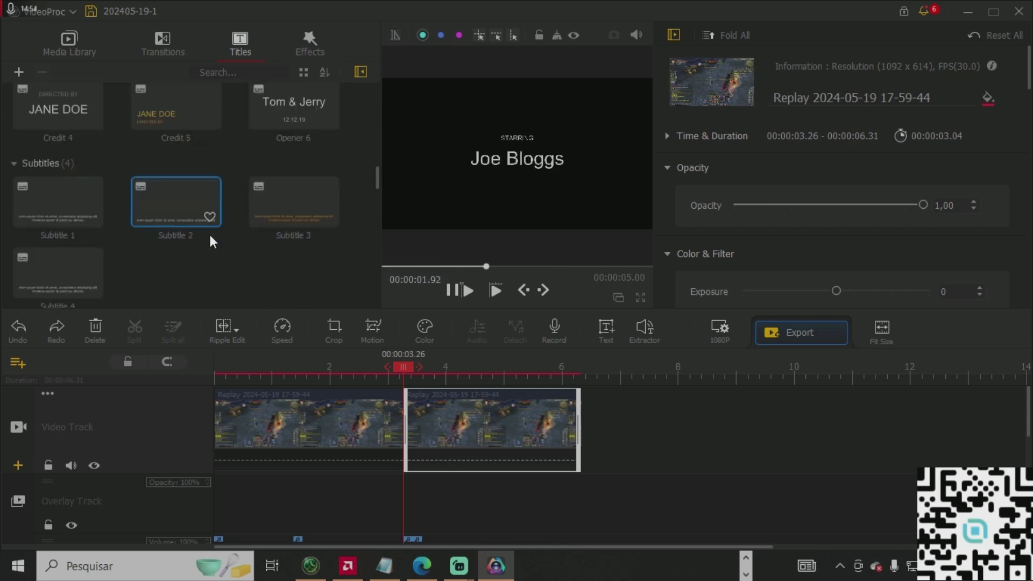
pyautogui.scroll(-3, 173, 240)
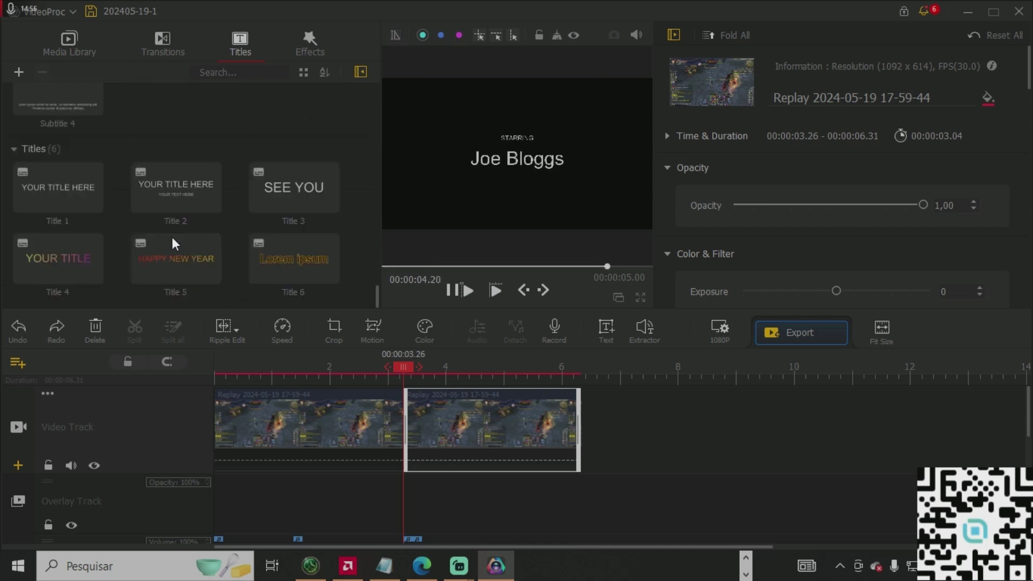
# Preview the six title templates, from the plain Title 1 to the outlined Title 6
pyautogui.click(280, 184)
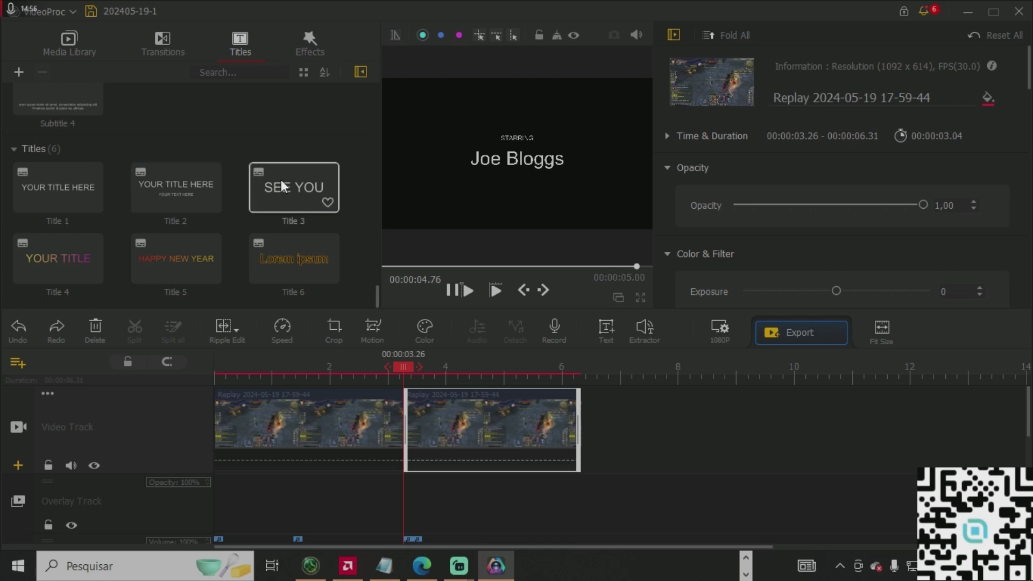
pyautogui.click(212, 186)
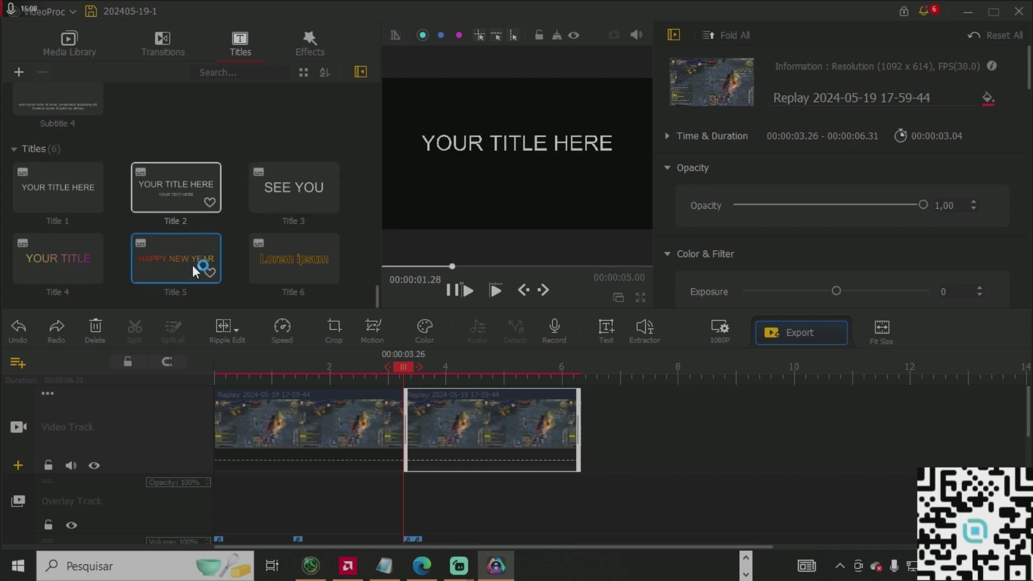
pyautogui.click(60, 266)
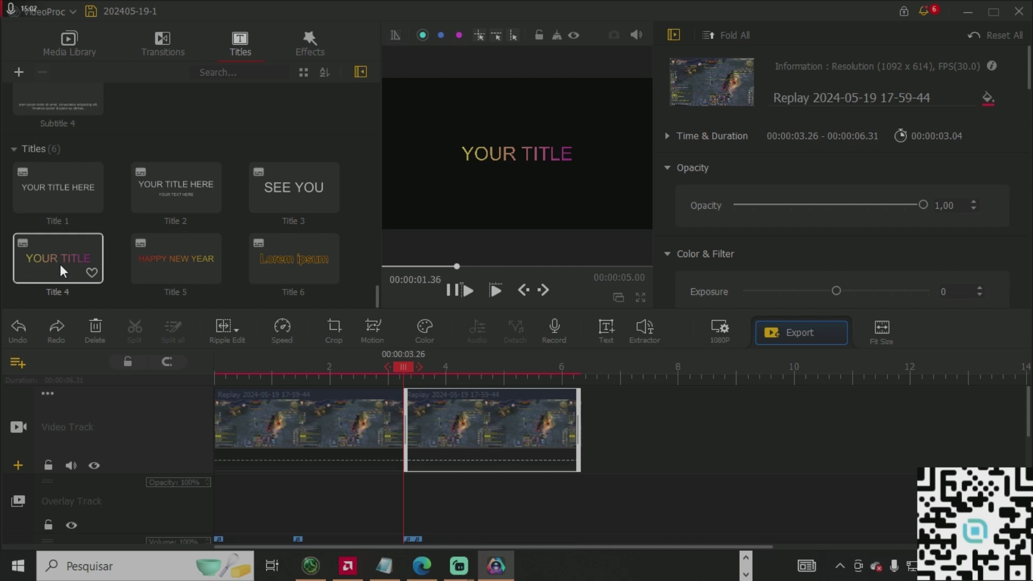
pyautogui.click(67, 193)
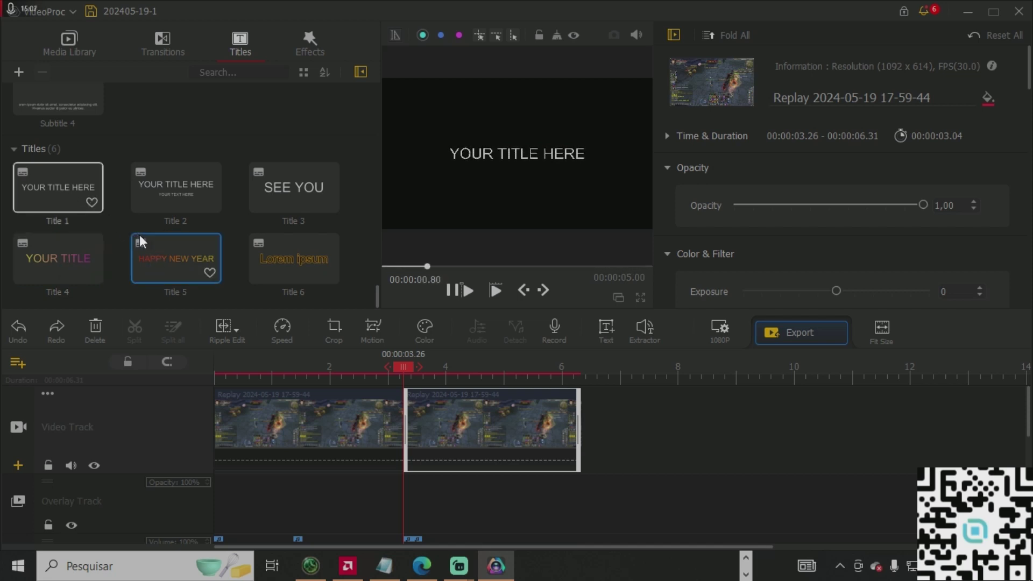
pyautogui.click(183, 260)
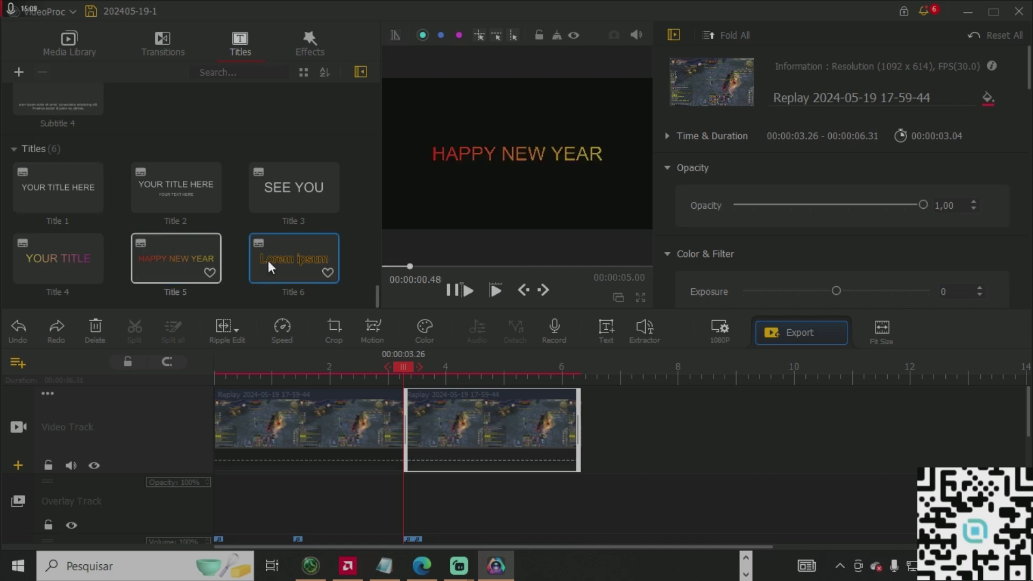
pyautogui.click(293, 259)
pyautogui.click(305, 197)
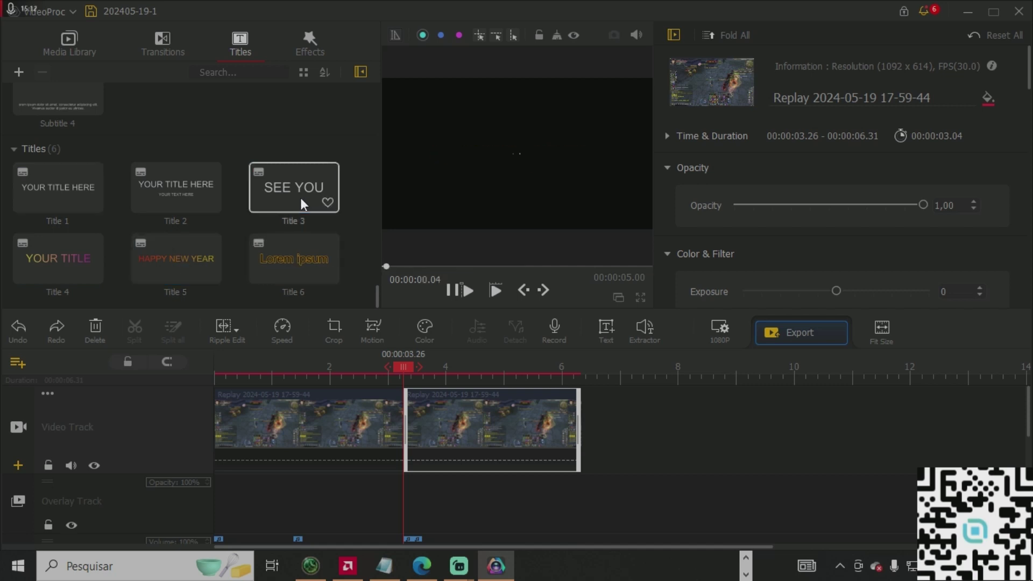
# Mark the Title 2 and Title 1 templates as favorites, previewing Title 3 in between
pyautogui.click(207, 204)
pyautogui.scroll(1, 189, 194)
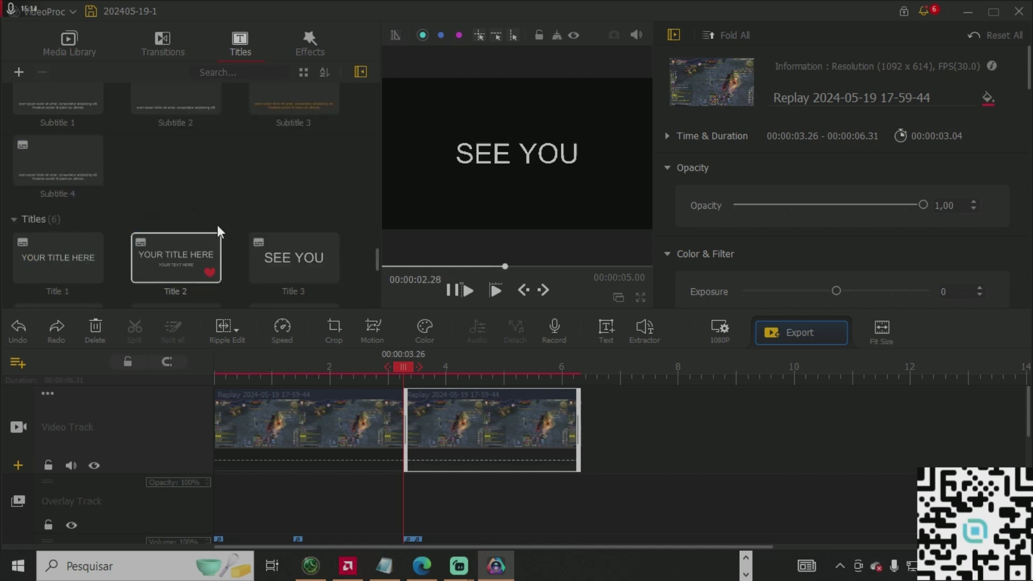
pyautogui.scroll(1, 214, 209)
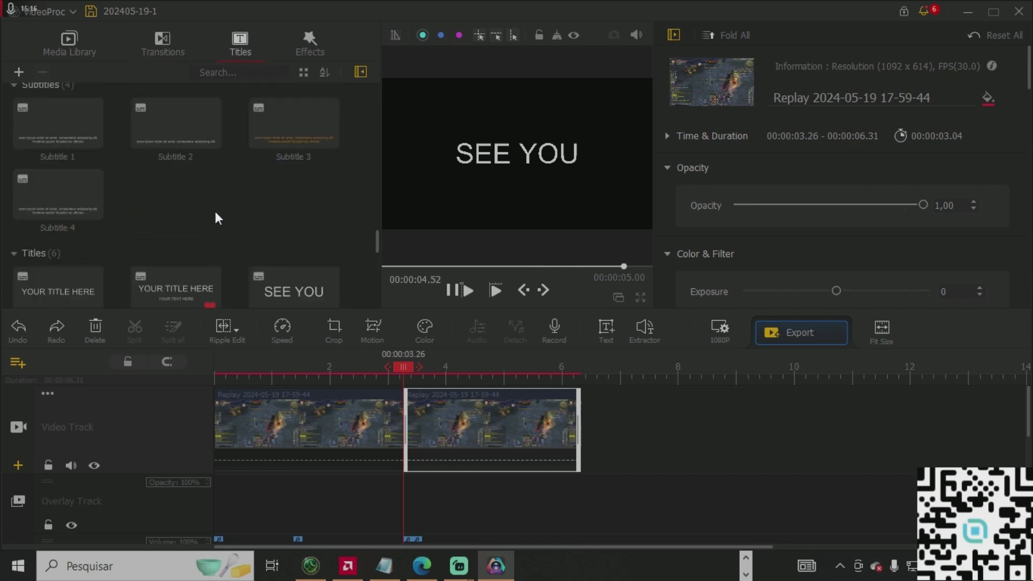
pyautogui.scroll(-2, 213, 231)
pyautogui.scroll(-1, 212, 236)
pyautogui.click(315, 193)
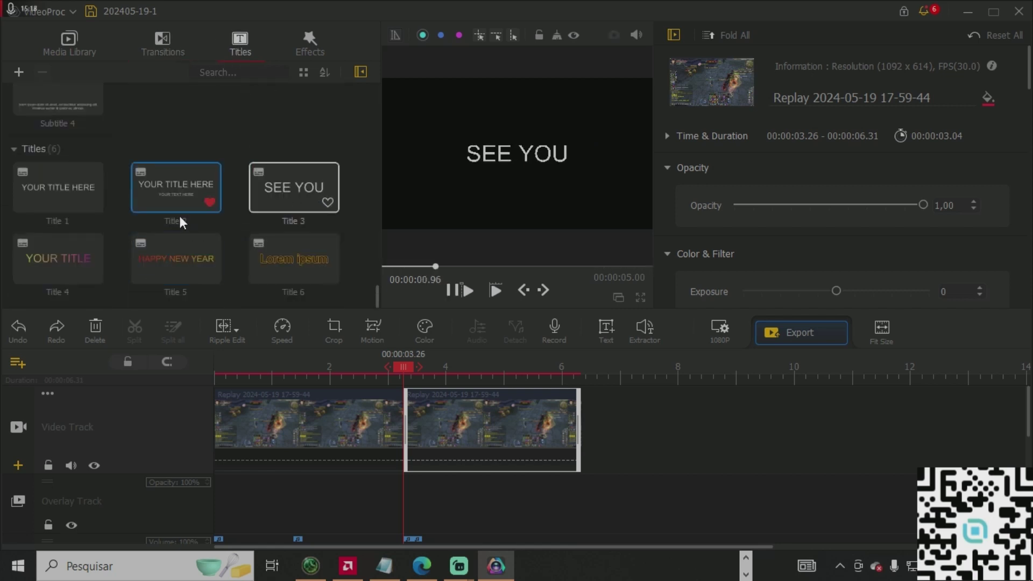
pyautogui.moveTo(86, 197)
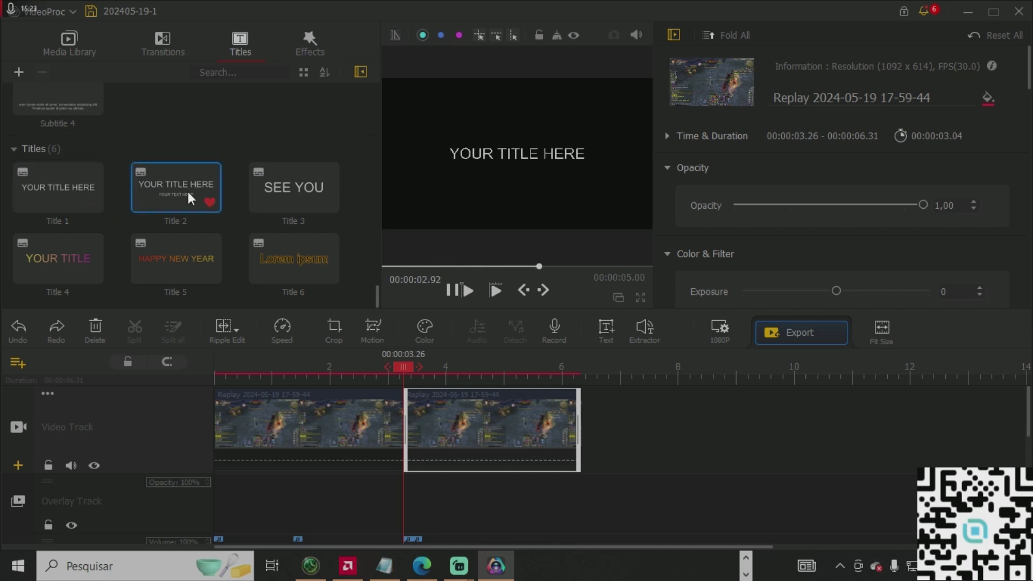
pyautogui.click(92, 202)
pyautogui.scroll(2, 95, 210)
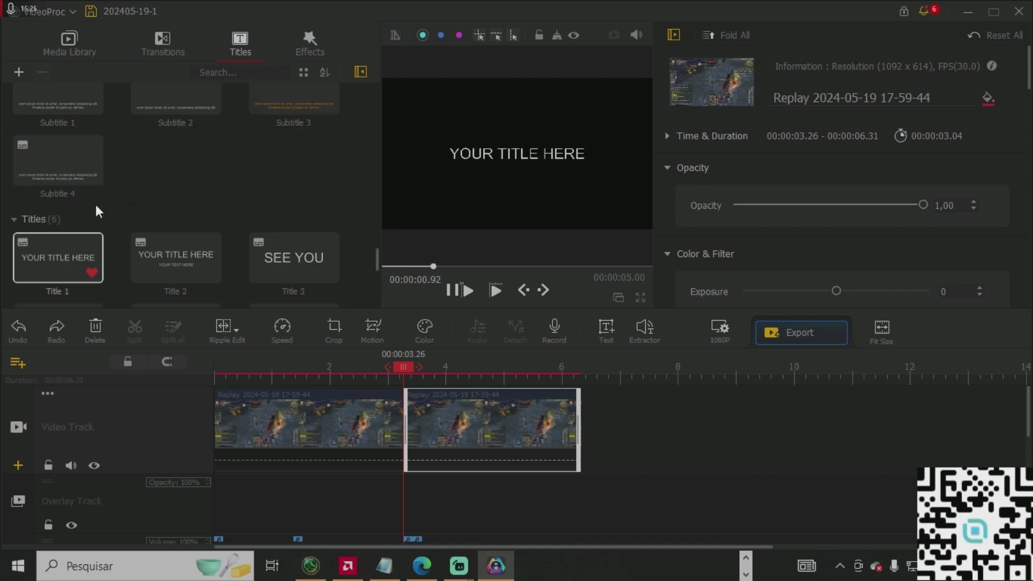
pyautogui.scroll(1, 140, 240)
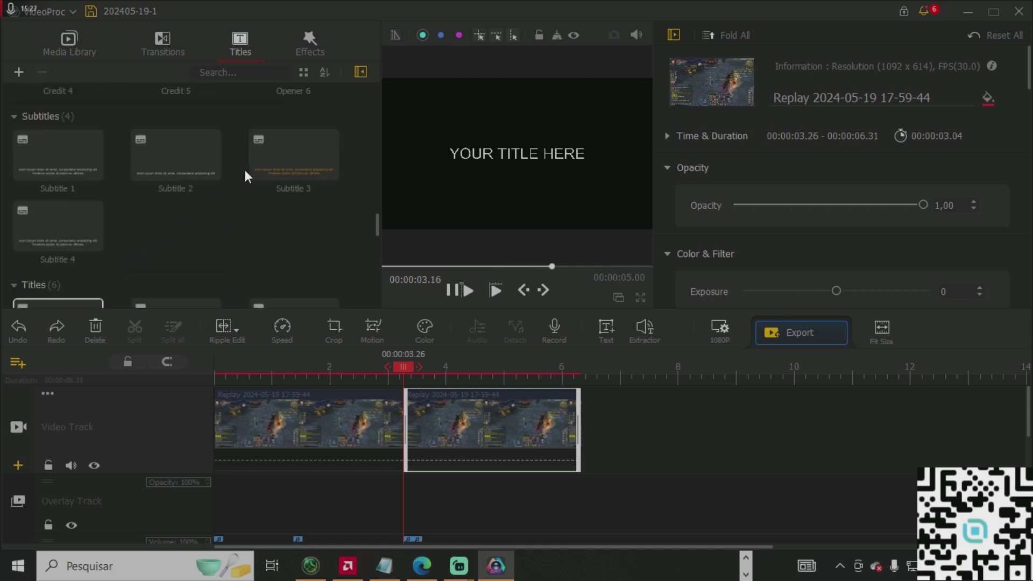
pyautogui.scroll(2, 372, 236)
# Browse the effect filters, previewing Border, Colorful Bubbles, Color Glitch, Digital Numbers and Fireworks 1
pyautogui.click(306, 43)
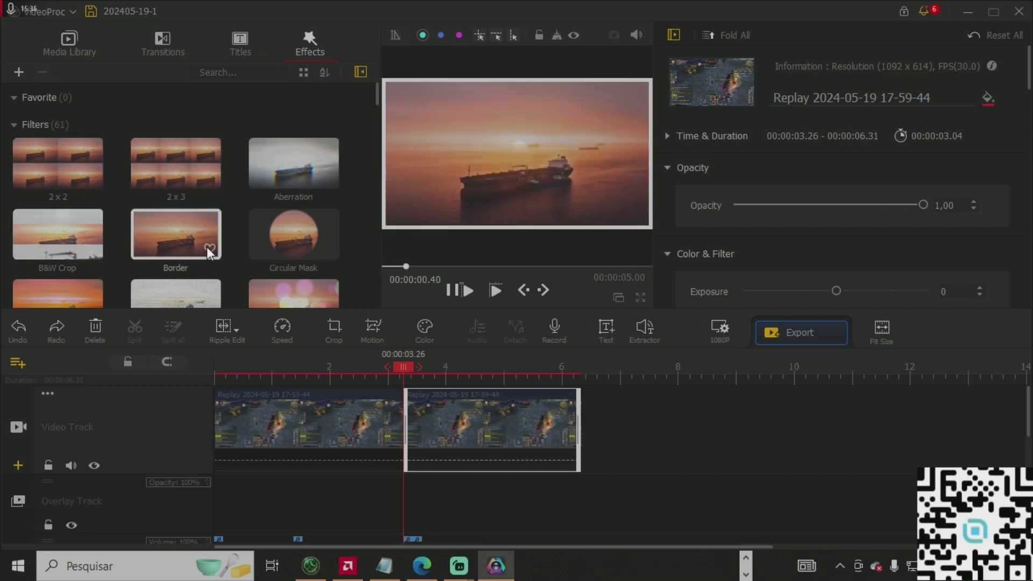
pyautogui.scroll(-1, 290, 263)
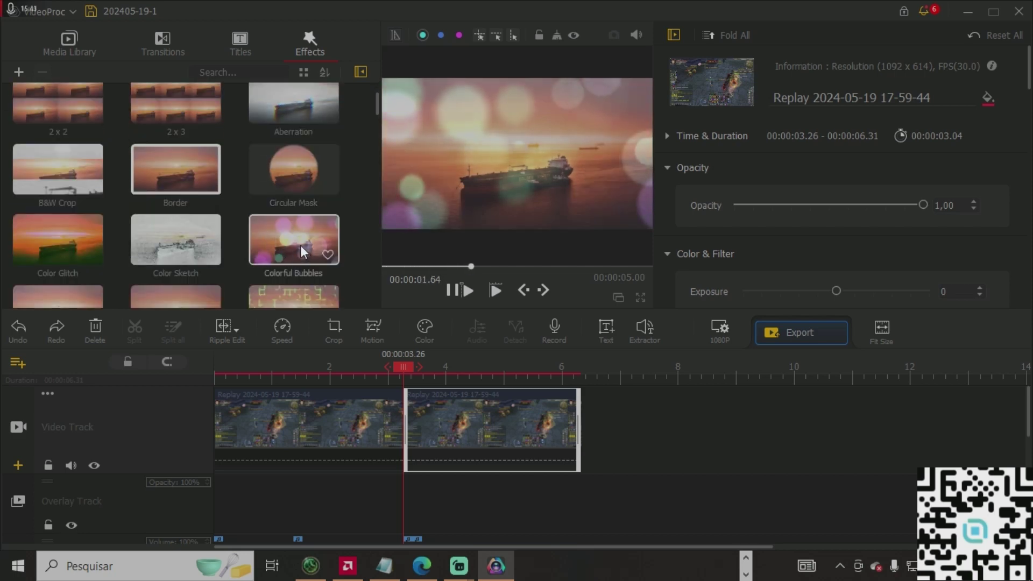
pyautogui.scroll(1, 253, 259)
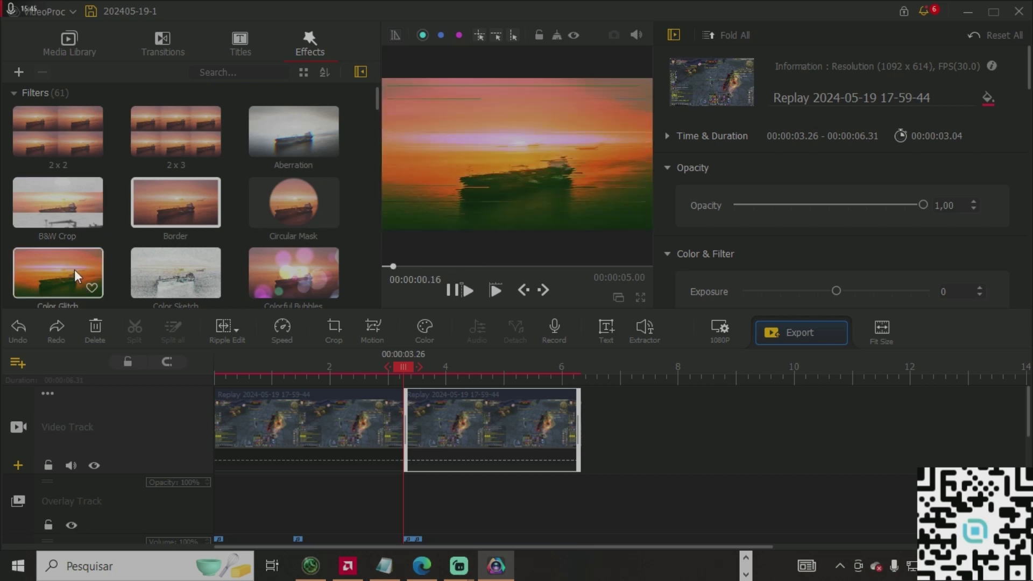
pyautogui.scroll(-2, 75, 269)
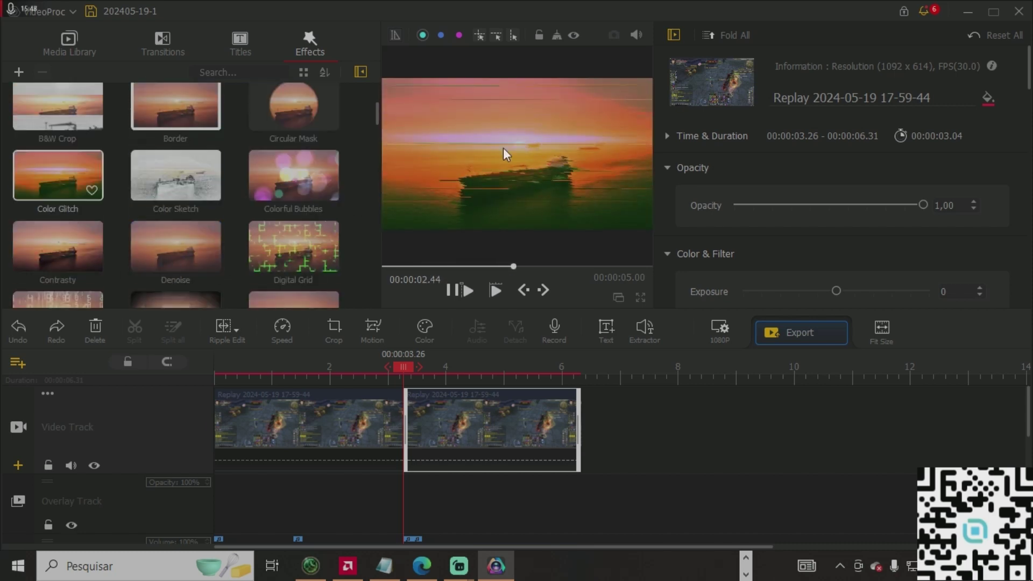
pyautogui.scroll(-1, 73, 228)
pyautogui.scroll(-1, 178, 260)
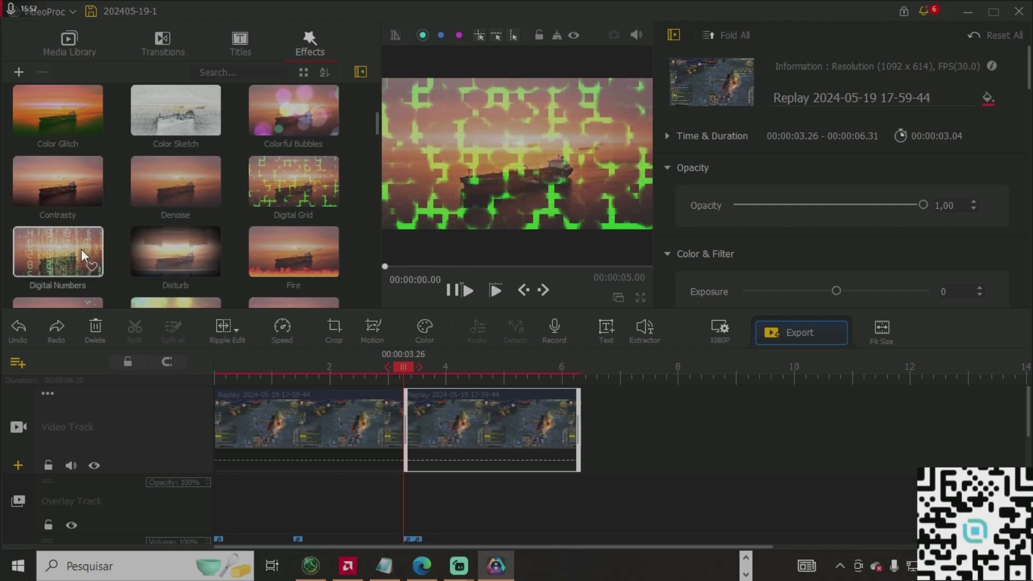
pyautogui.scroll(-2, 285, 228)
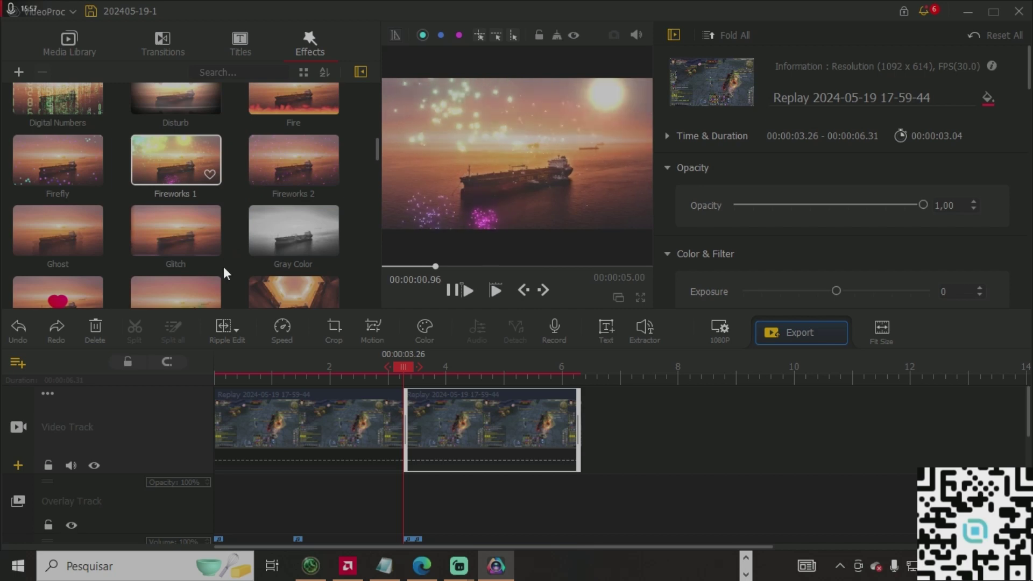
pyautogui.scroll(2, 209, 256)
pyautogui.scroll(2, 206, 205)
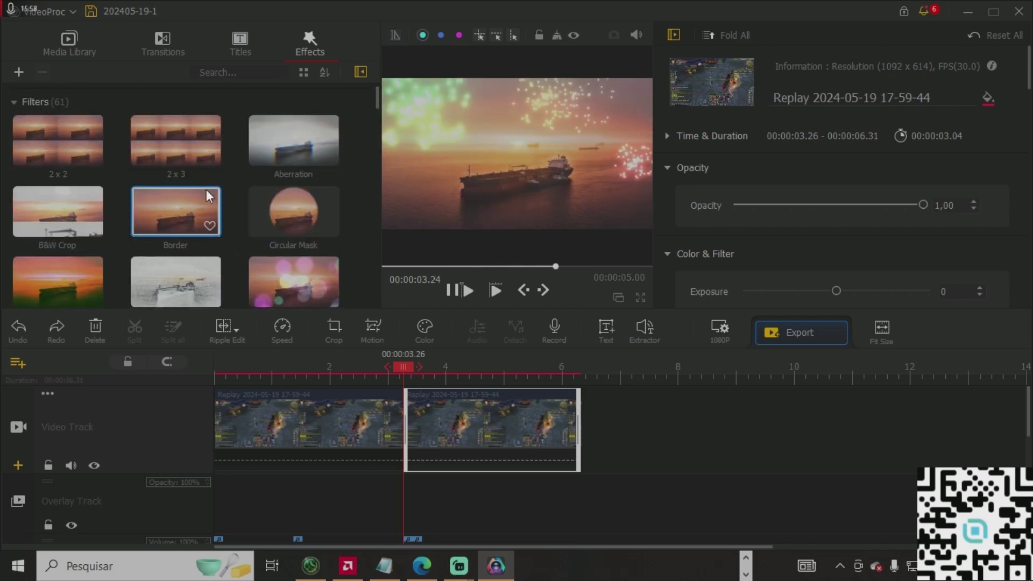
# Open the export settings and set the output file name to "arquivo pronto"
pyautogui.click(800, 331)
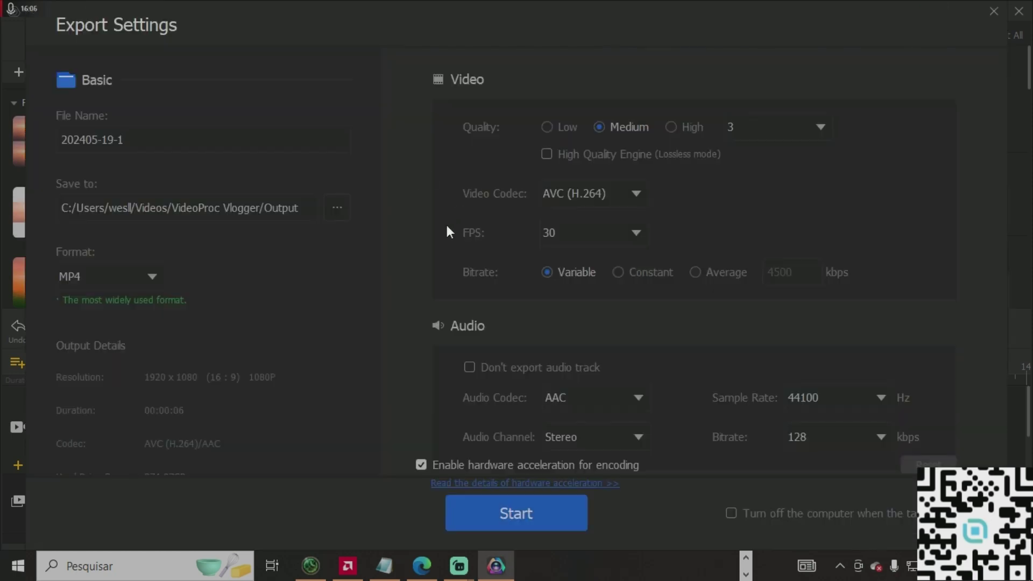
pyautogui.click(173, 139)
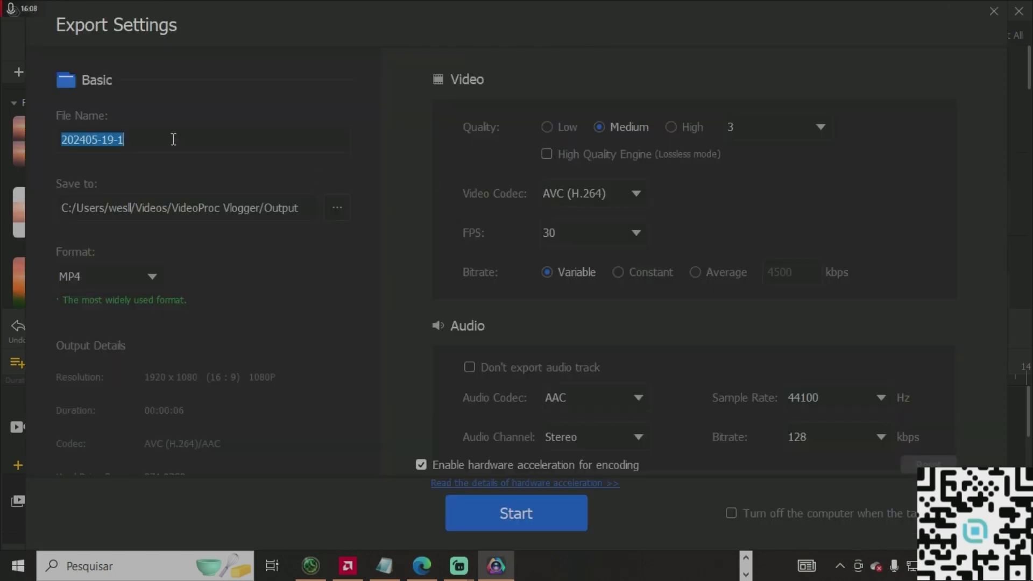
pyautogui.doubleClick(173, 139)
pyautogui.press('BackSpace')
pyautogui.press('BackSpace')
pyautogui.press('BackSpace')
pyautogui.press('BackSpace')
pyautogui.press('BackSpace')
pyautogui.press('BackSpace')
pyautogui.press('BackSpace')
pyautogui.press('BackSpace')
pyautogui.press('BackSpace')
pyautogui.press('BackSpace')
pyautogui.press('BackSpace')
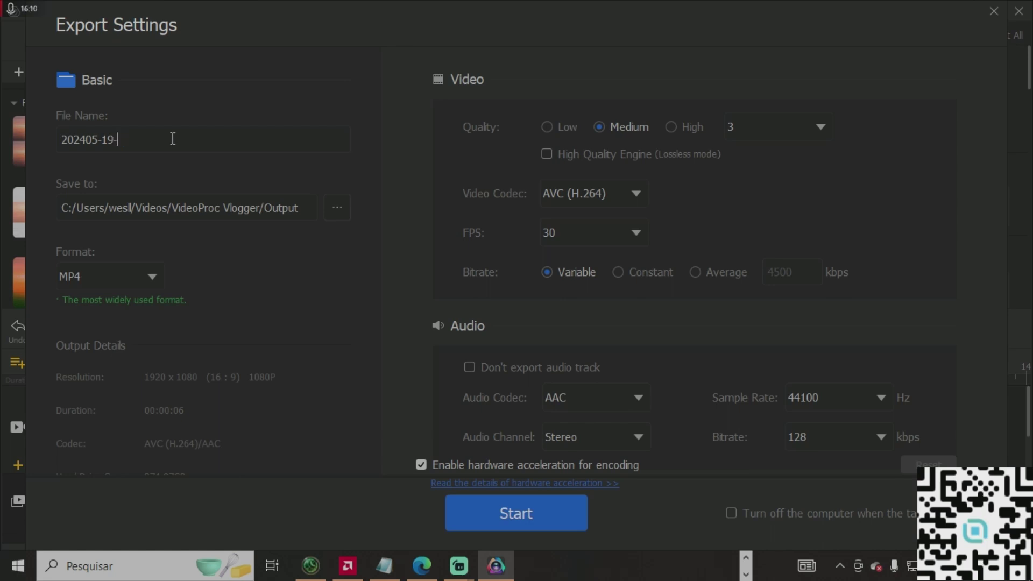
pyautogui.write('arquivo pronto')
# Export the video as MP4 at 30 FPS, and play the exported "arquivo pronto" file from the Output folder
pyautogui.click(621, 228)
pyautogui.click(621, 228)
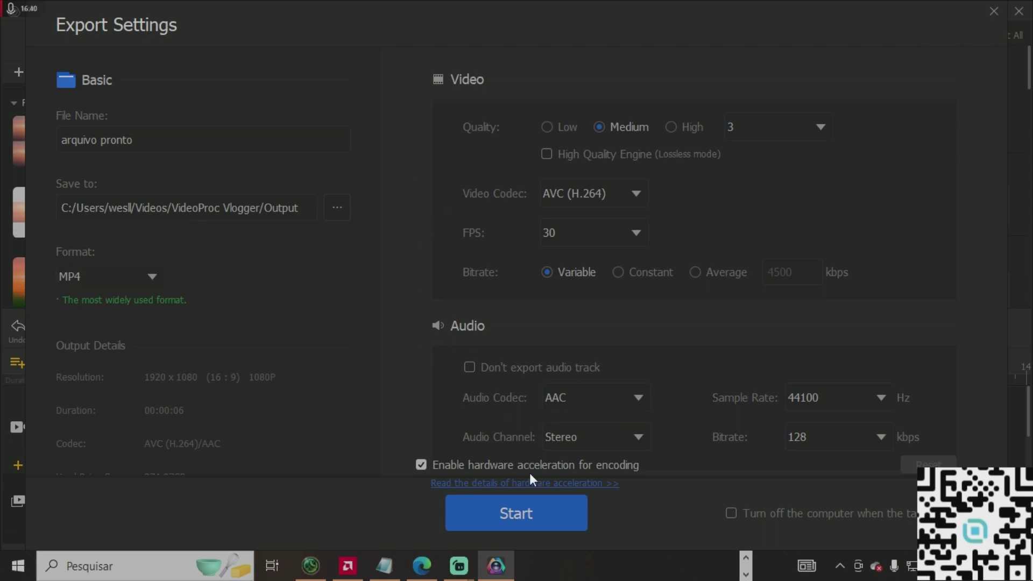
pyautogui.click(525, 516)
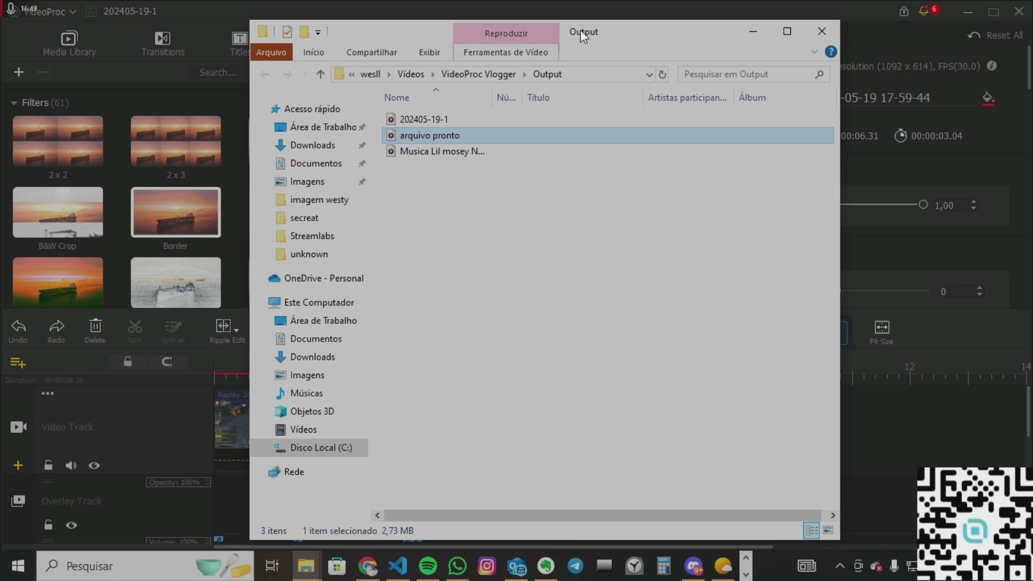
pyautogui.doubleClick(449, 137)
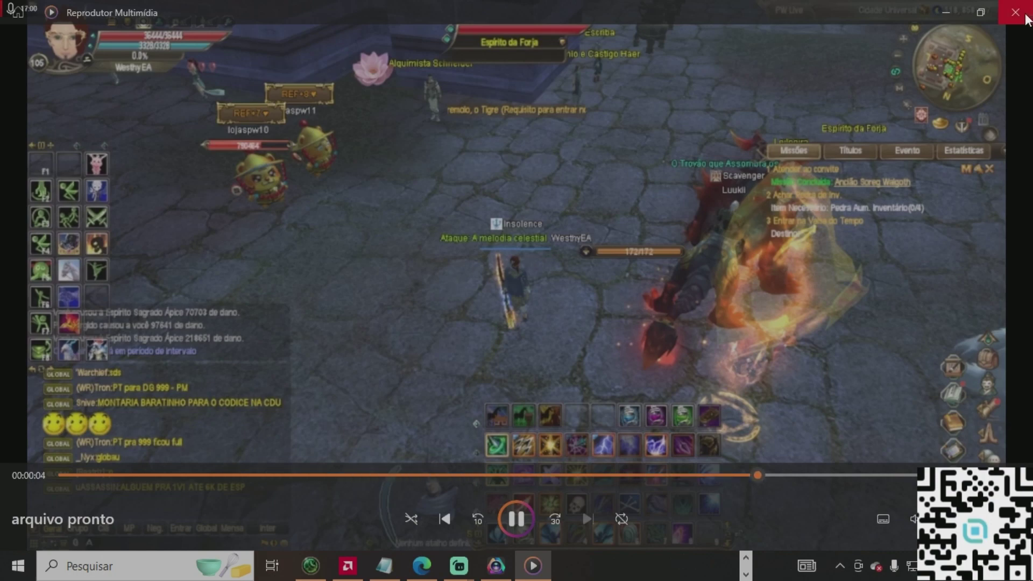
# Close the exported video's playback and return to the VideoProc Vlogger editor, dismissing the license login dialog
pyautogui.click(1028, 19)
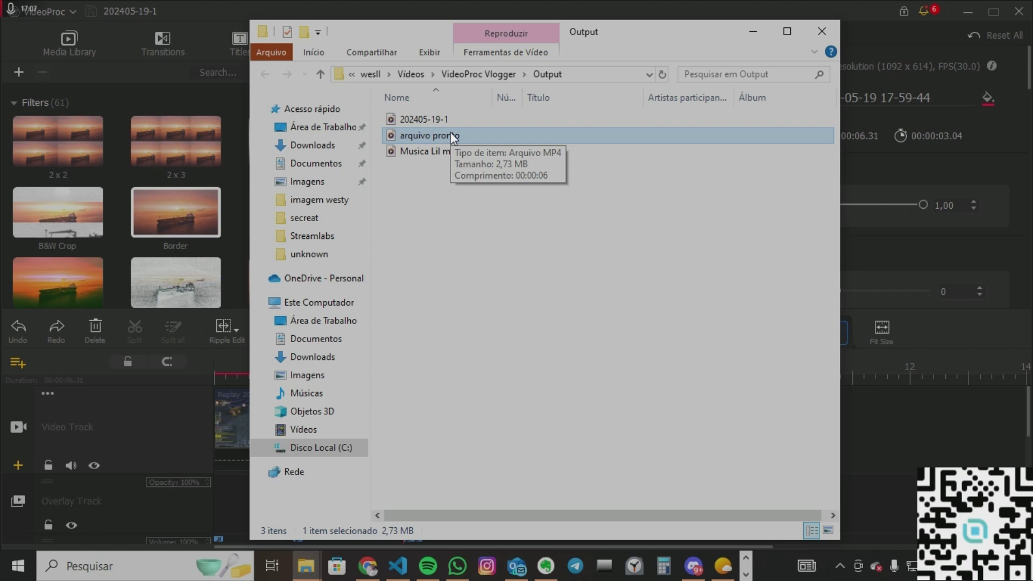
pyautogui.click(753, 31)
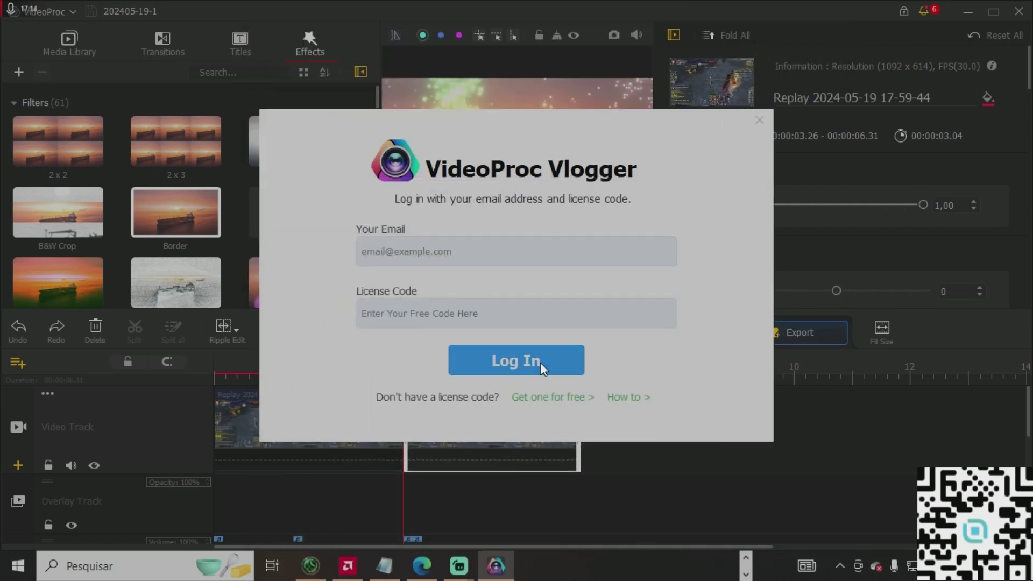
pyautogui.click(760, 120)
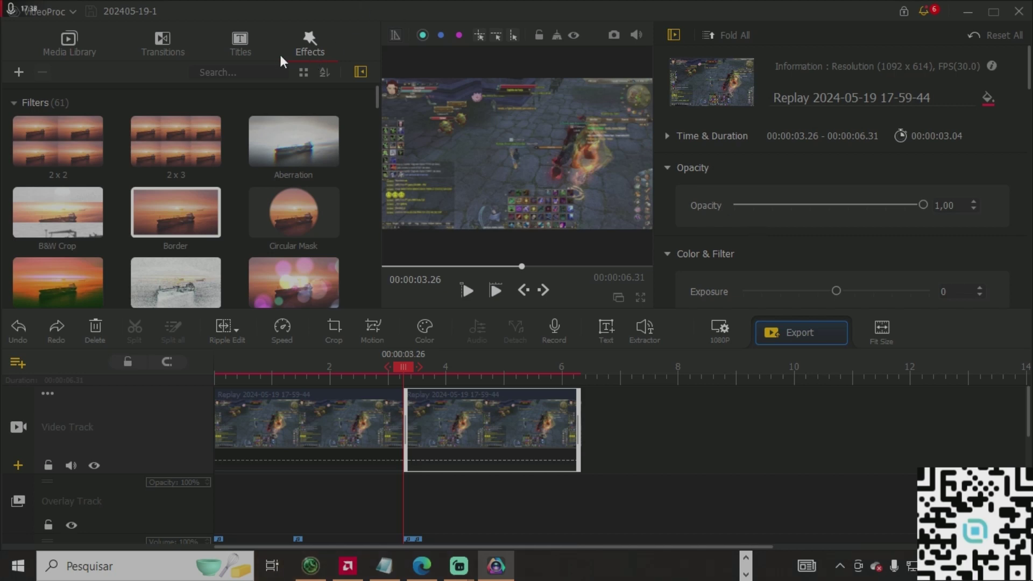
# Review the title and transition collections and the Media Library's video, picture, music and subtitle sections
pyautogui.click(245, 47)
pyautogui.click(169, 37)
pyautogui.click(95, 39)
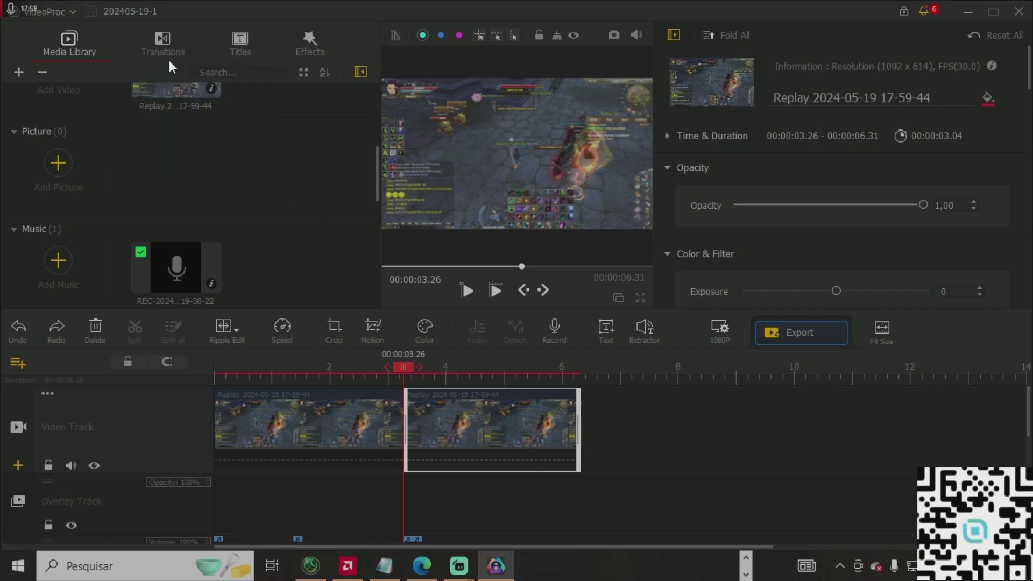
pyautogui.click(168, 56)
pyautogui.click(249, 38)
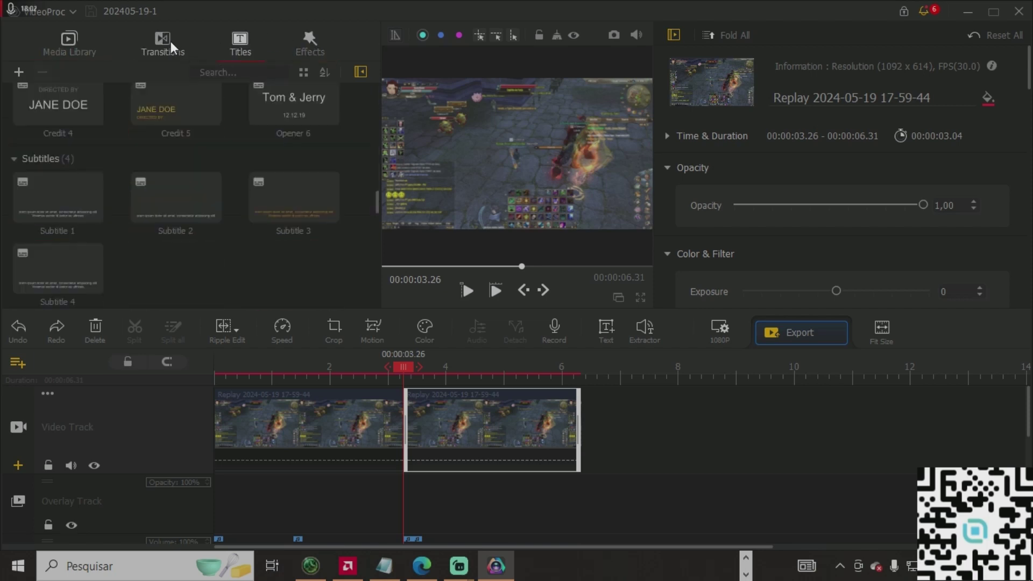
pyautogui.click(71, 42)
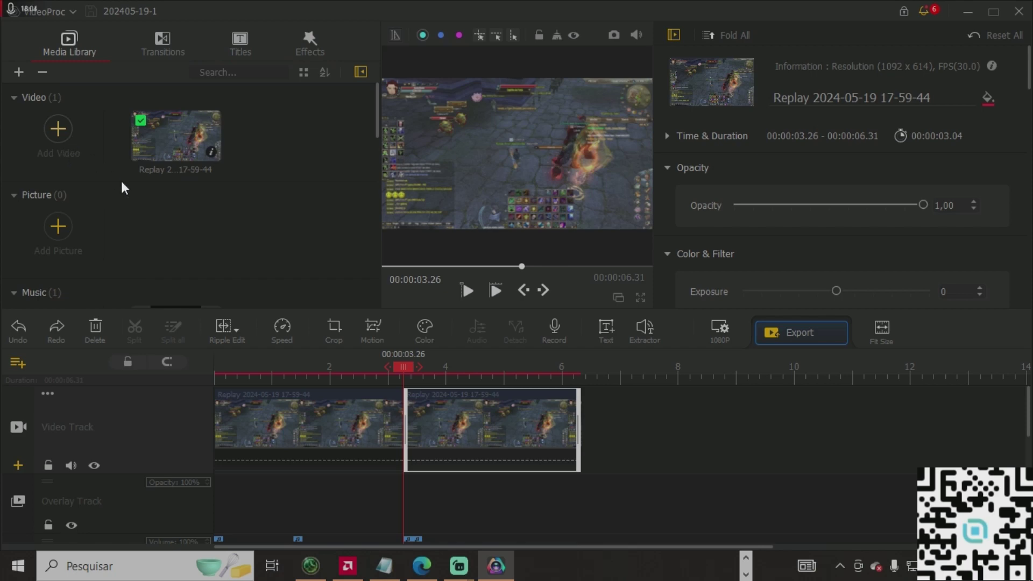
pyautogui.scroll(-5, 122, 191)
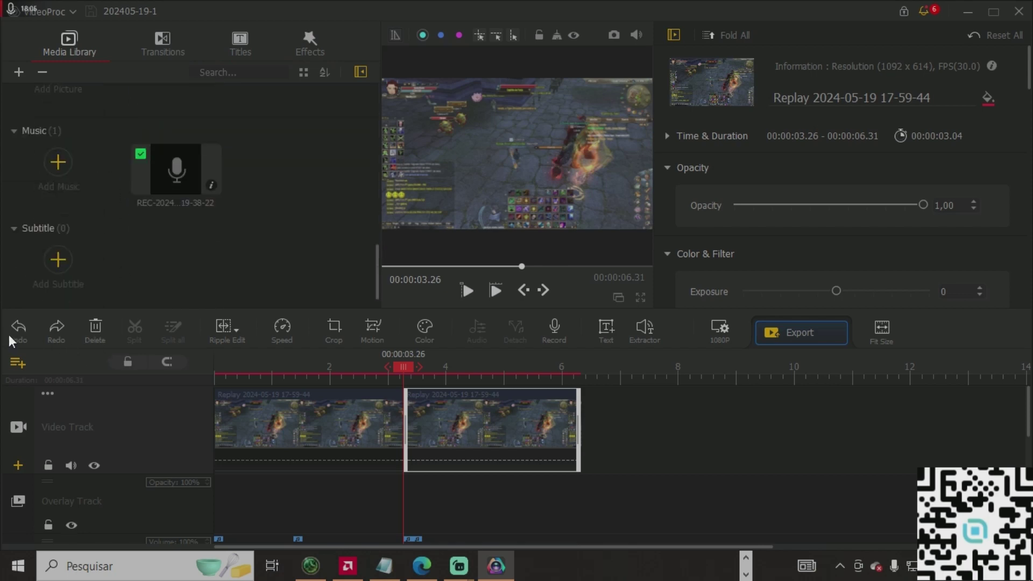